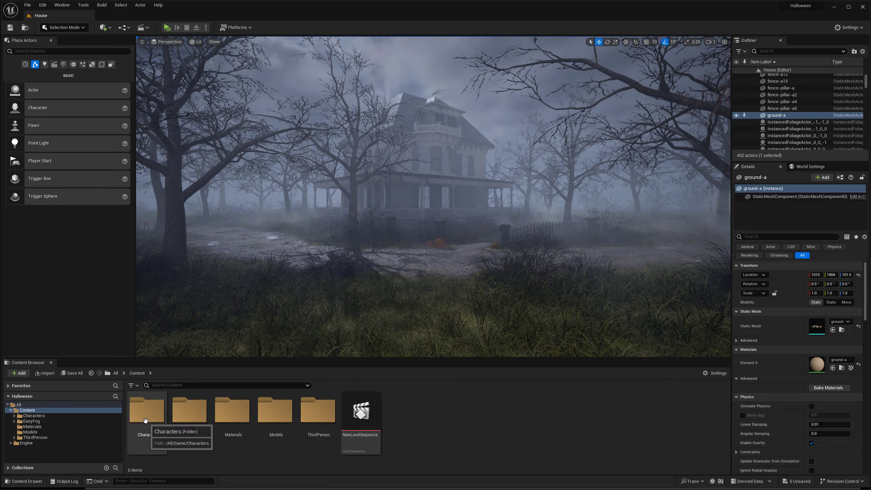
Reimport the five bark-a textures, from ambientocclusion to roughness, in the Materials folder.
double_click(231, 416)
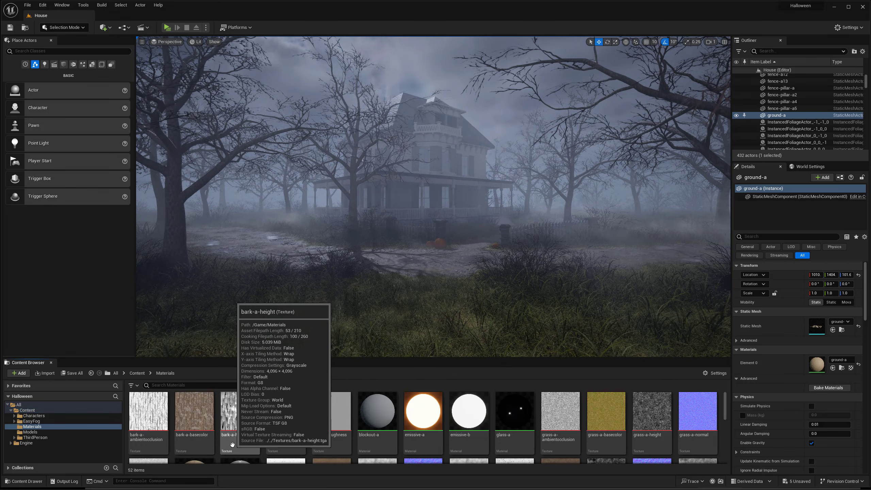
click(151, 412)
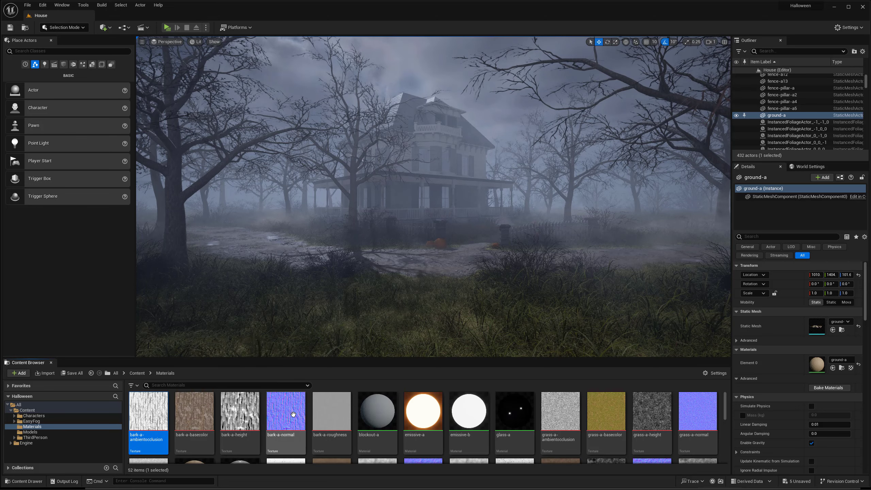
shift+click(332, 412)
right_click(332, 410)
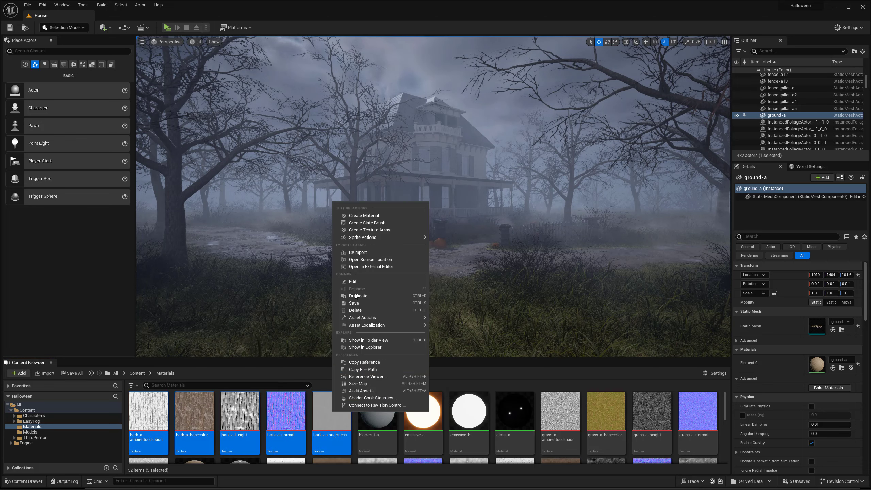
click(359, 252)
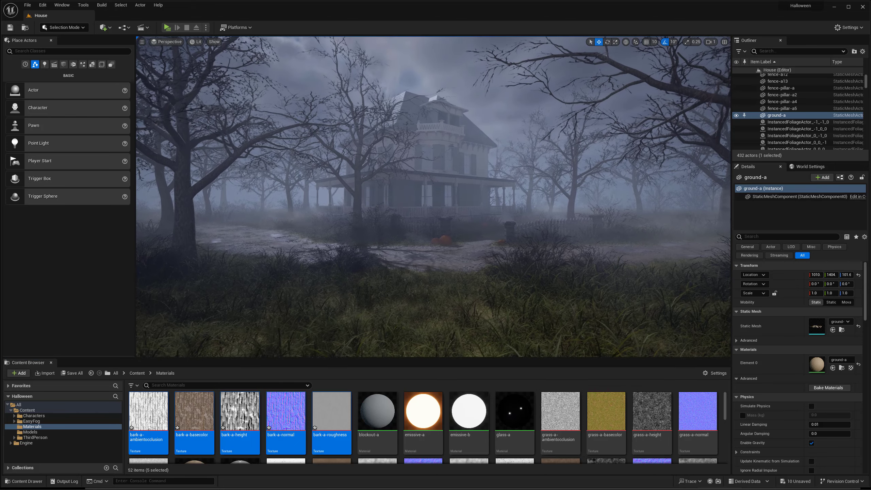
Reimport the five mud-a textures, from ambientocclusion to roughness, and check the updated ground in front of the house.
click(190, 419)
scroll(240, 419, down, 3)
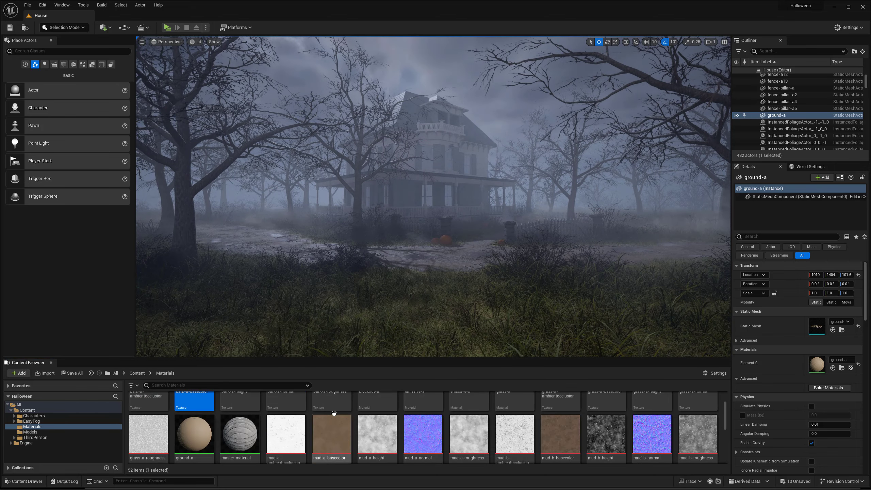
click(284, 418)
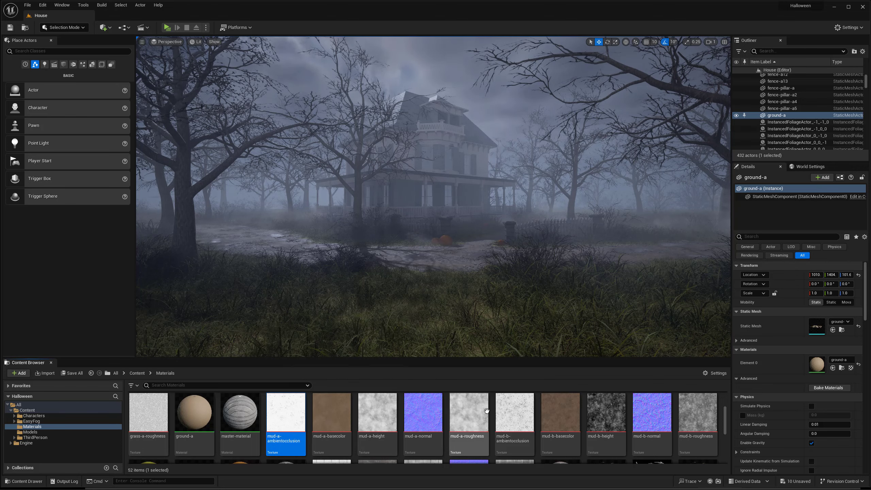
shift+click(465, 412)
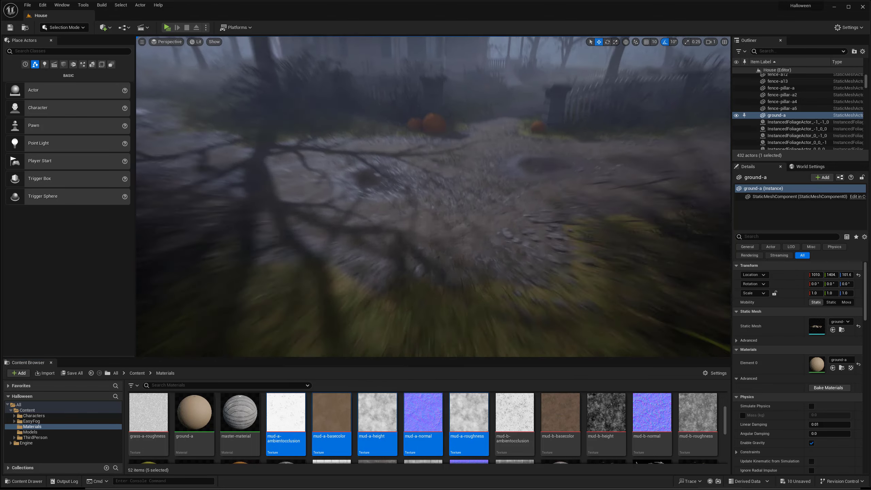
right_drag(452, 241, 449, 295)
key(s)
right_click(435, 406)
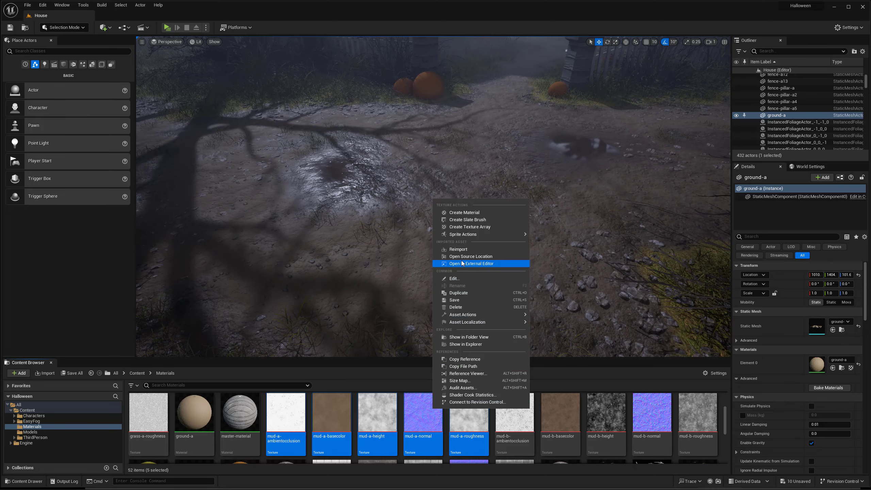
click(461, 249)
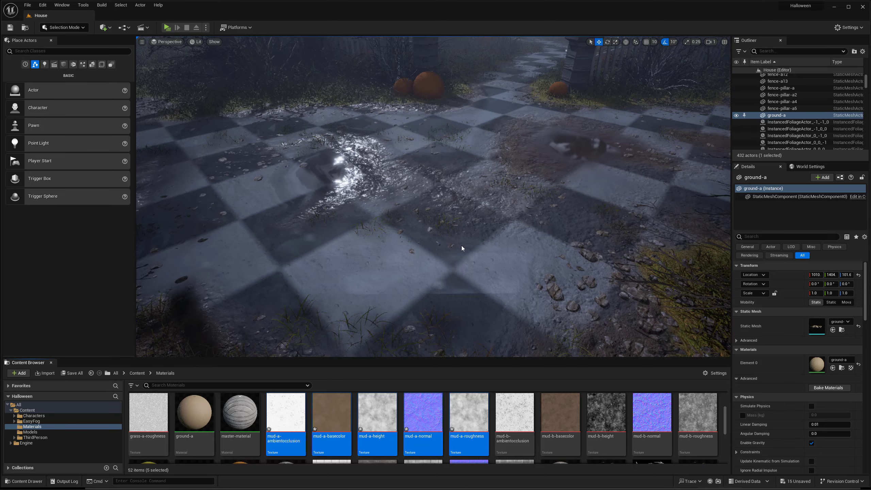
mouse_move(471, 252)
right_down()
mouse_move(466, 242)
mouse_move(467, 262)
right_up()
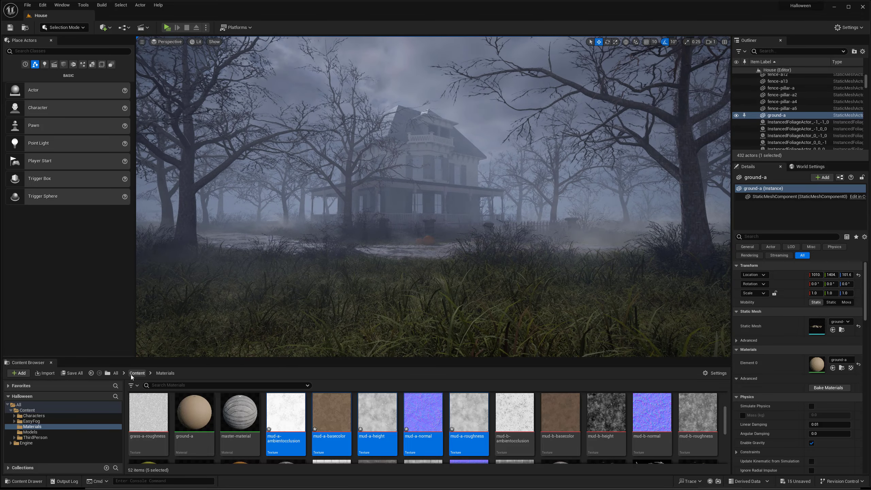
Place the porch-lamp-a mesh from the Models folder into the level in front of the house.
click(131, 373)
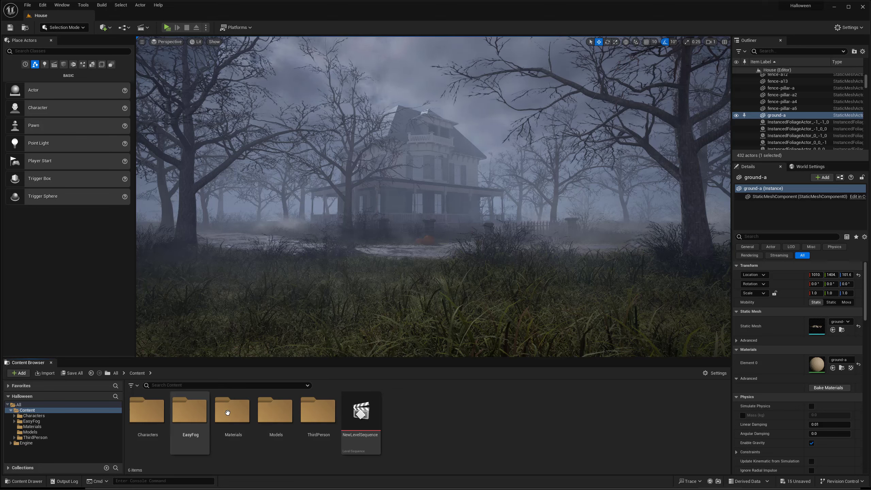
double_click(270, 415)
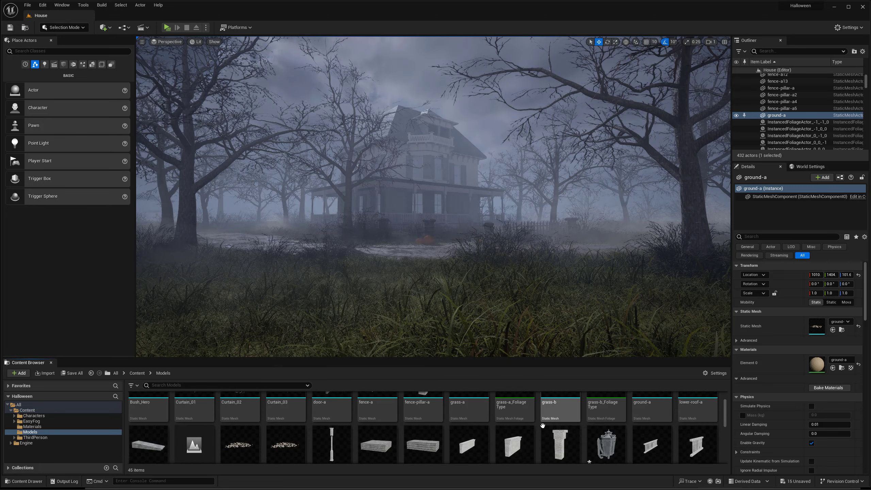
click(605, 412)
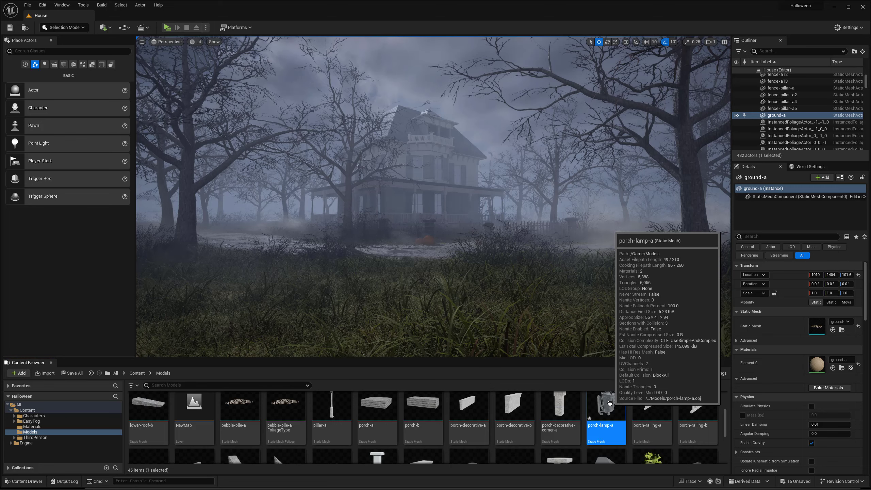
drag(607, 406, 453, 287)
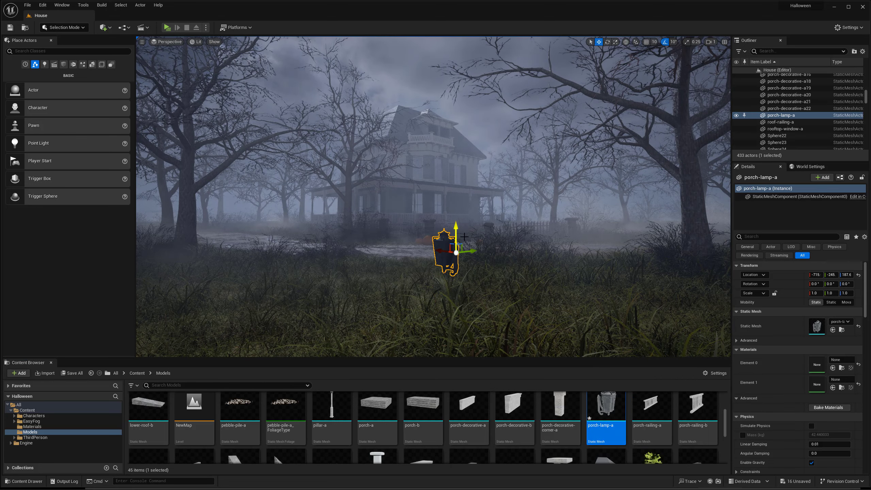
Examine the porch-lamp-a mesh in the static mesh editor and close it.
key(ctrl+e)
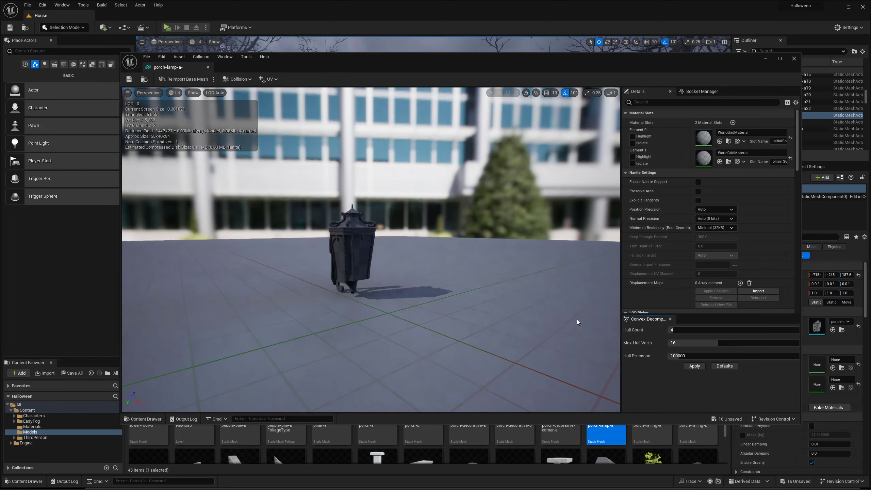
drag(397, 278, 331, 202)
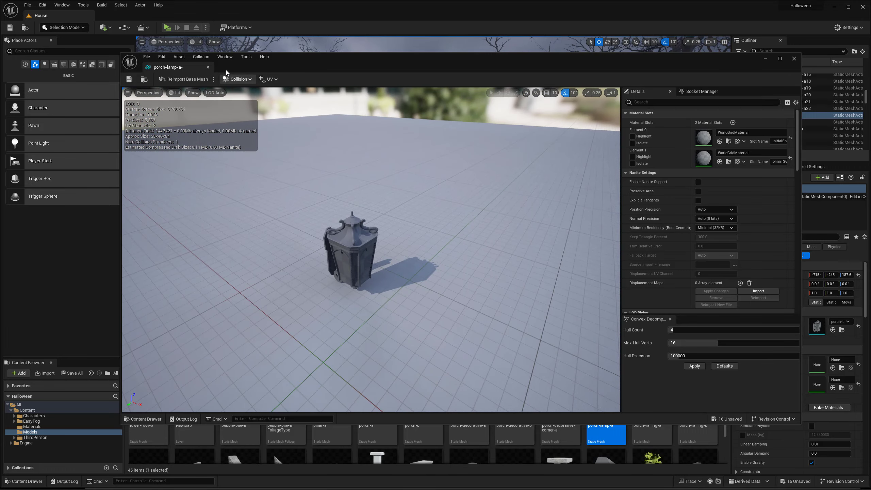
click(208, 67)
Mount the porch lamp on the wall beside the front door, turned 180° about the vertical axis.
right_drag(432, 205, 455, 209)
key(Escape)
key(w)
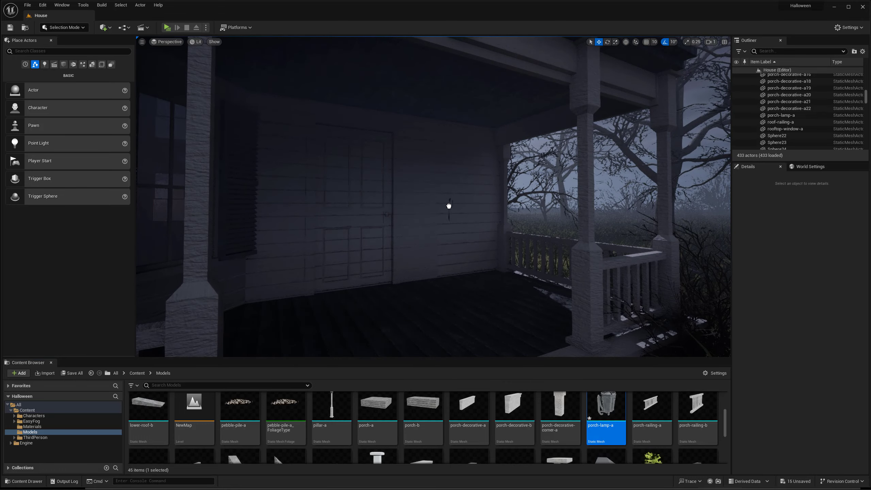
drag(442, 186, 443, 184)
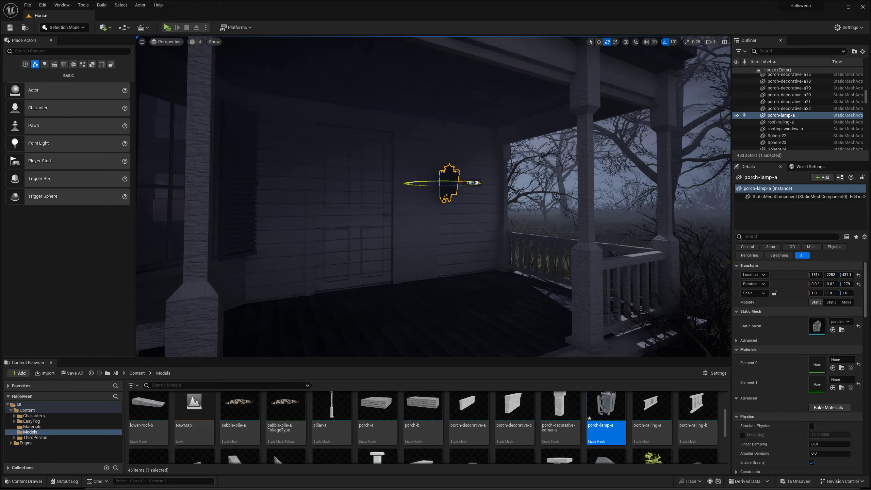
Duplicate the door lamp along the front porch wall toward the opposite end of the porch.
right_drag(408, 189, 427, 188)
alt+drag(574, 199, 345, 202)
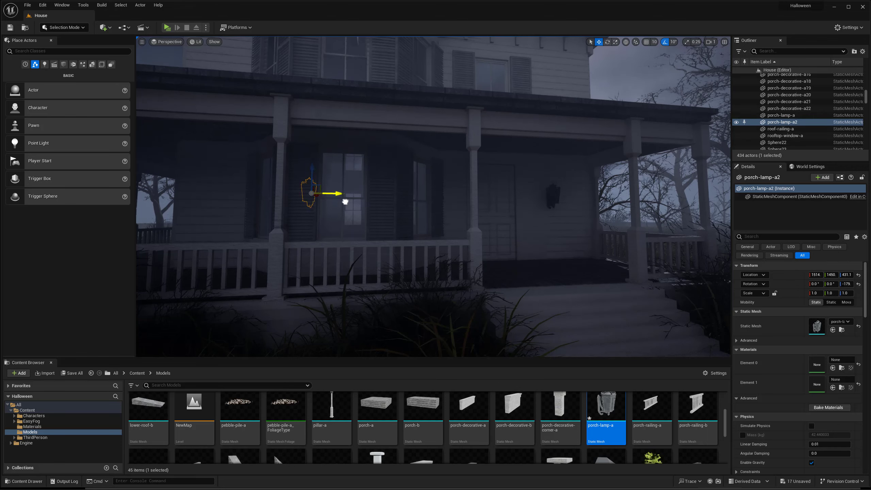
right_drag(286, 202, 320, 202)
Duplicate the second lamp past the house corner, rotate the copy to -90°, and shift it along the side porch.
alt+drag(458, 188, 339, 191)
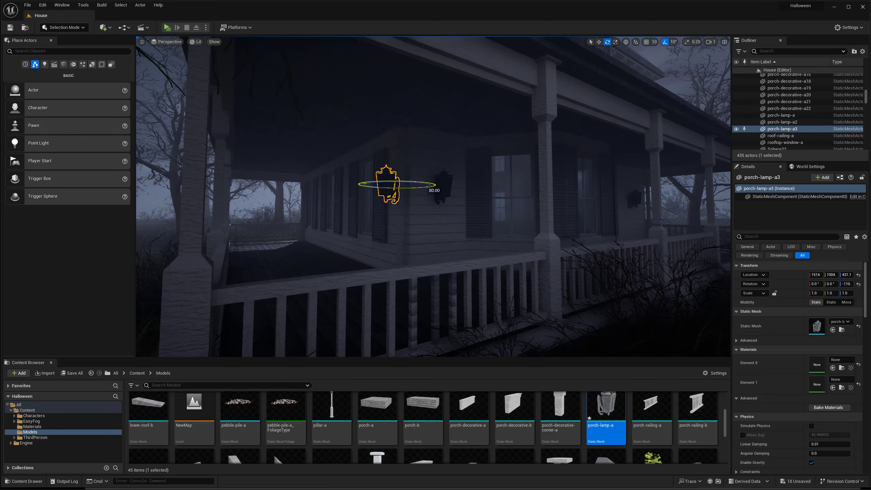
right_drag(495, 186, 495, 187)
key(w)
drag(282, 191, 232, 191)
key(a)
right_drag(231, 191, 210, 191)
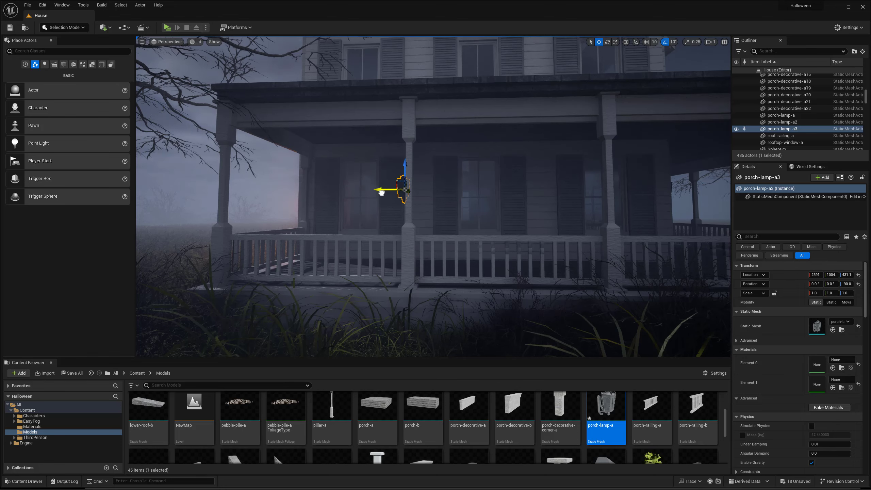
Position the third lamp against the side porch wall between the window shutters and check it from outside.
key(d)
right_drag(476, 196, 455, 195)
key(w)
key(w)
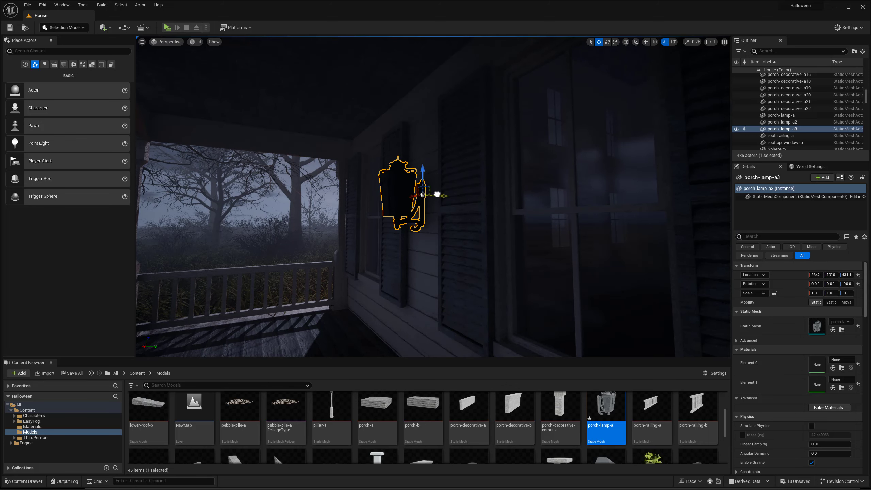
key(g)
key(s)
right_drag(443, 217, 443, 216)
Open the porch-lamp-a mesh editor from the second lamp and shrink its window so the Materials folder's assets are reachable.
click(420, 180)
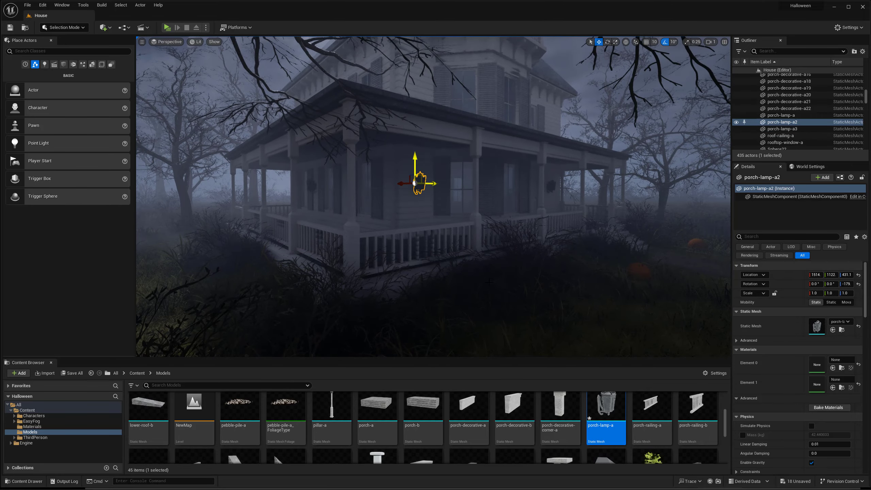
mouse_move(614, 409)
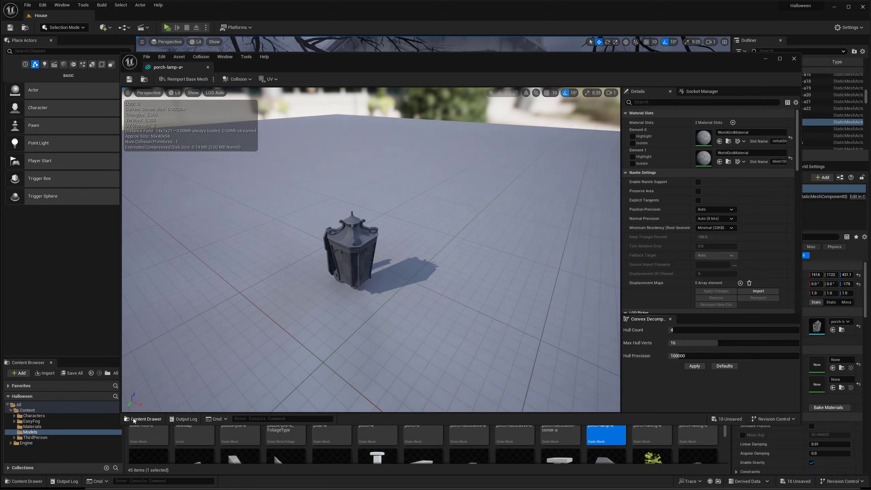
drag(123, 428, 186, 359)
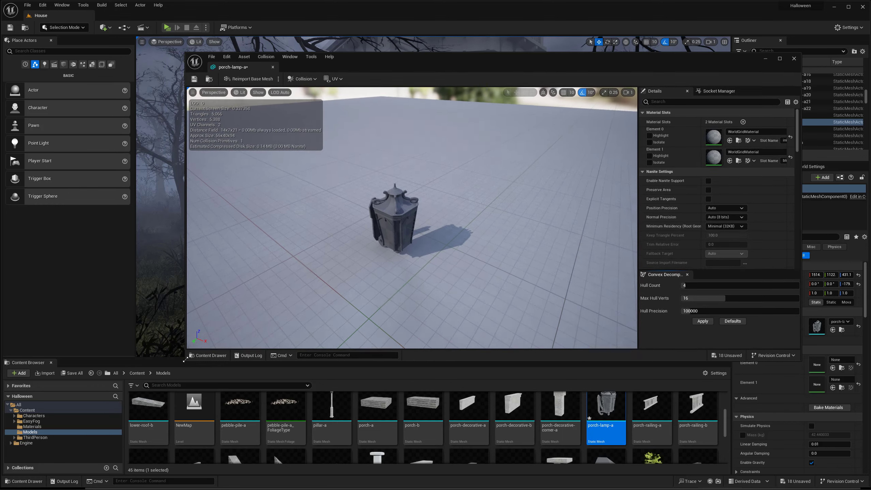
click(137, 372)
double_click(233, 411)
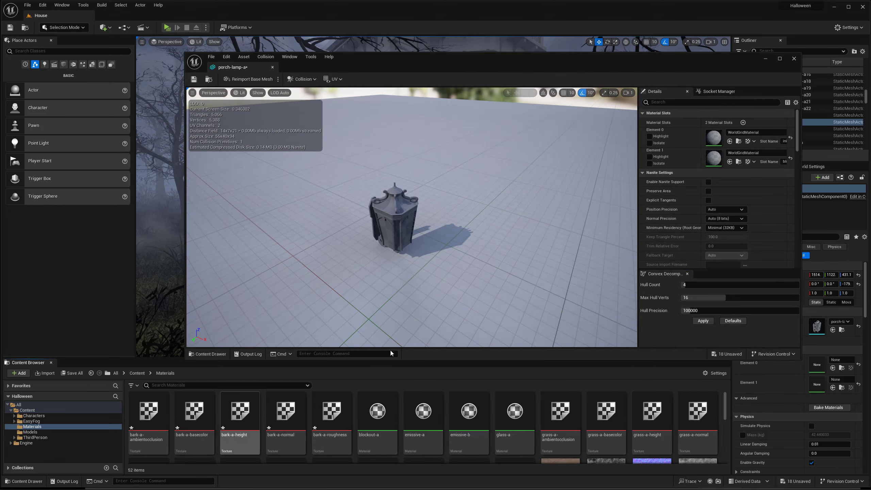
Isolate Element 0 of the lamp mesh, assign it the blockout-a material, and end the isolation.
click(649, 143)
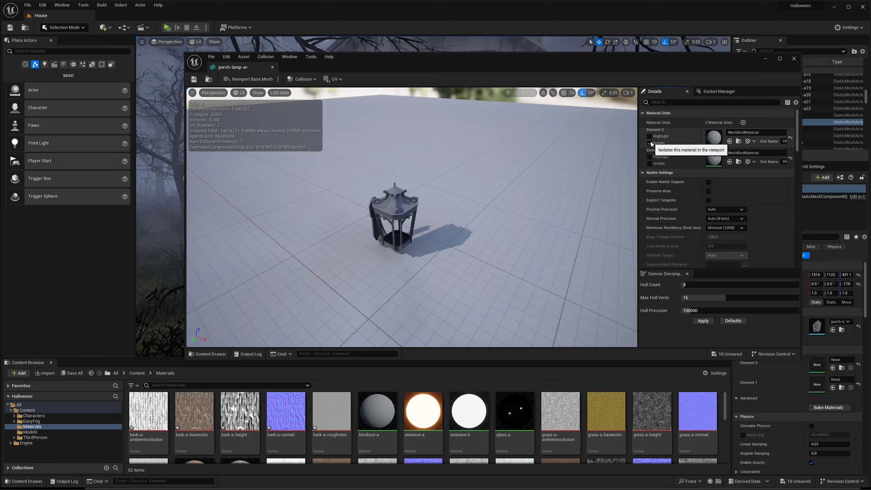
drag(380, 442, 712, 139)
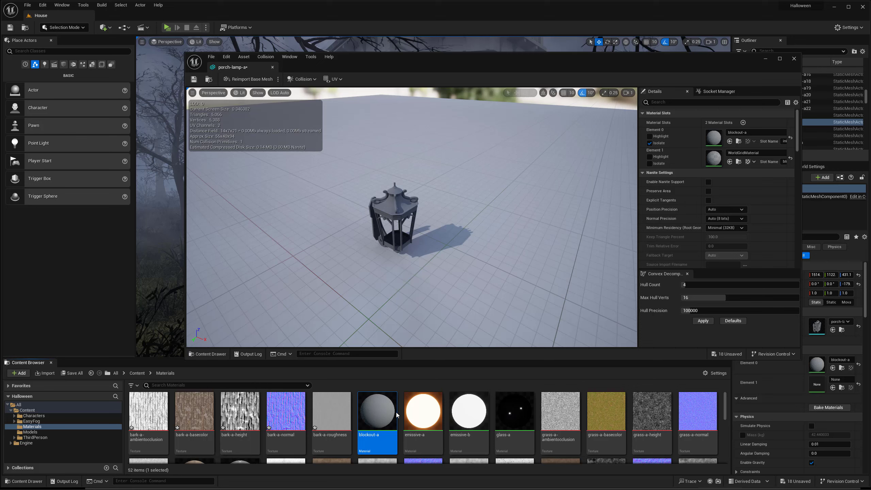
click(649, 143)
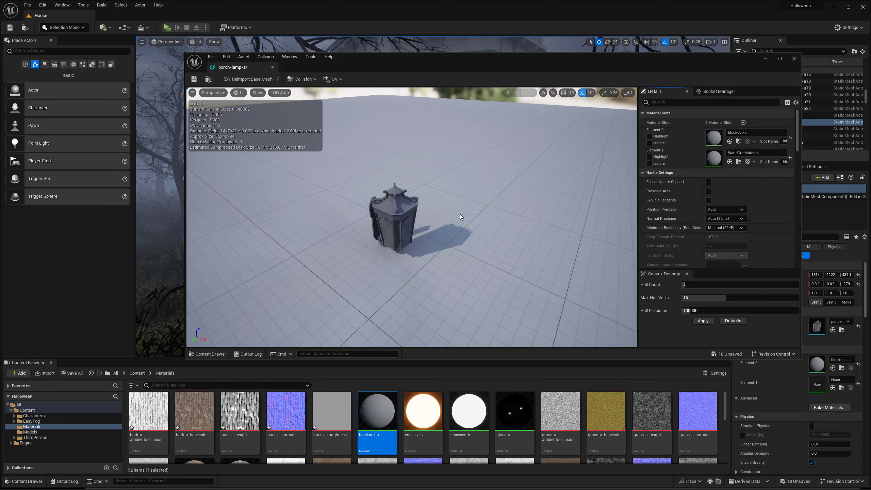
Assign the glass-a material to Element 1 of the lamp mesh, check the glass panes, and close the mesh editor.
drag(461, 216, 450, 231)
scroll(451, 231, up, 5)
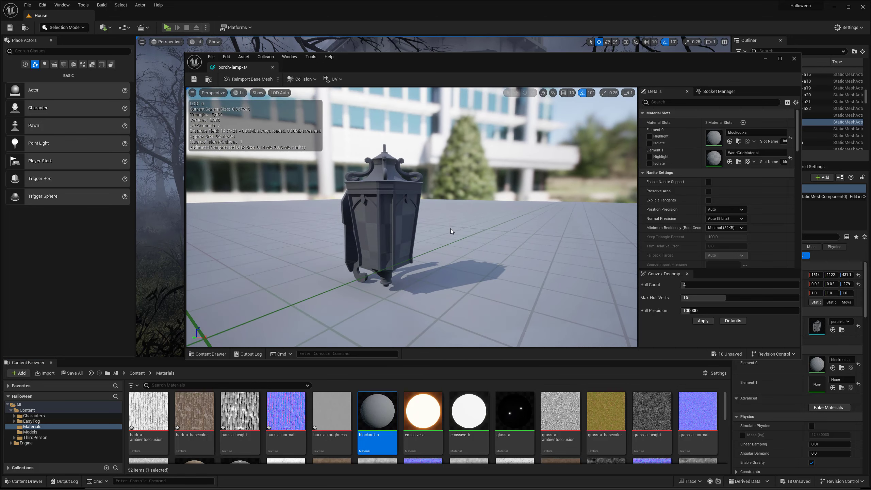
drag(510, 415, 713, 157)
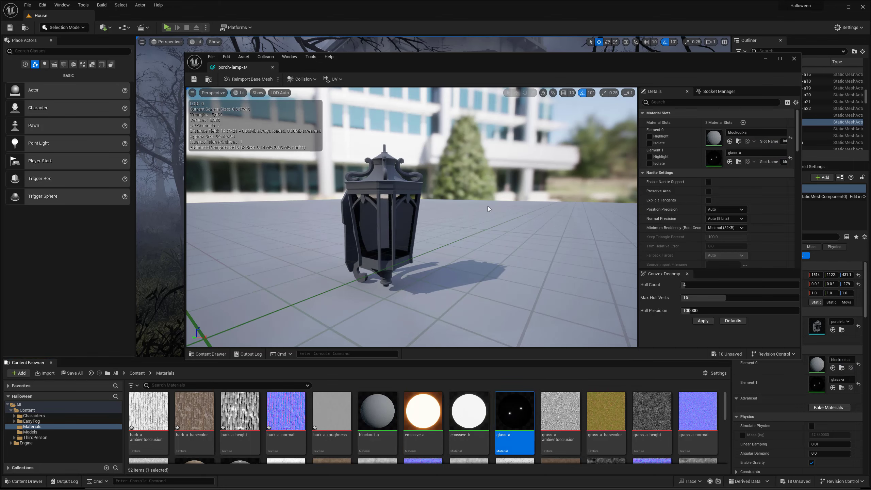
drag(412, 216, 339, 195)
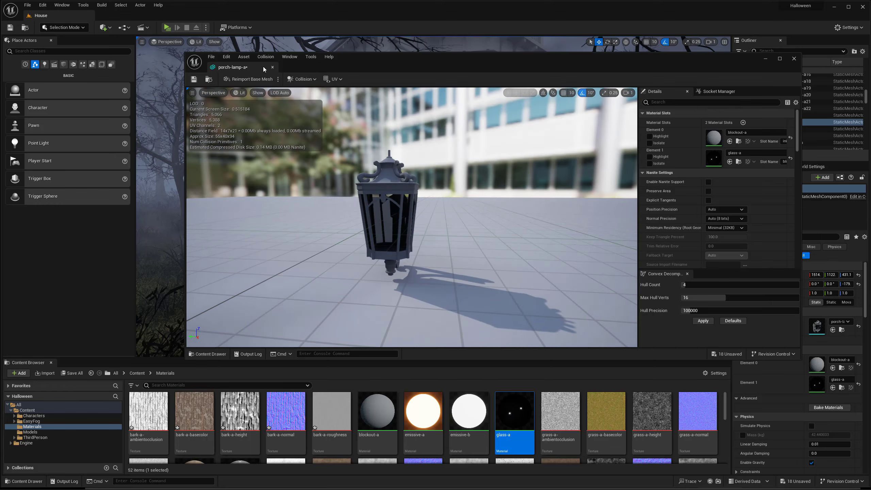
click(273, 67)
Check the lamp mesh from another angle, close its editor, and view the finished lamps on the porch from the yard.
drag(340, 158, 426, 120)
right_drag(426, 192, 418, 171)
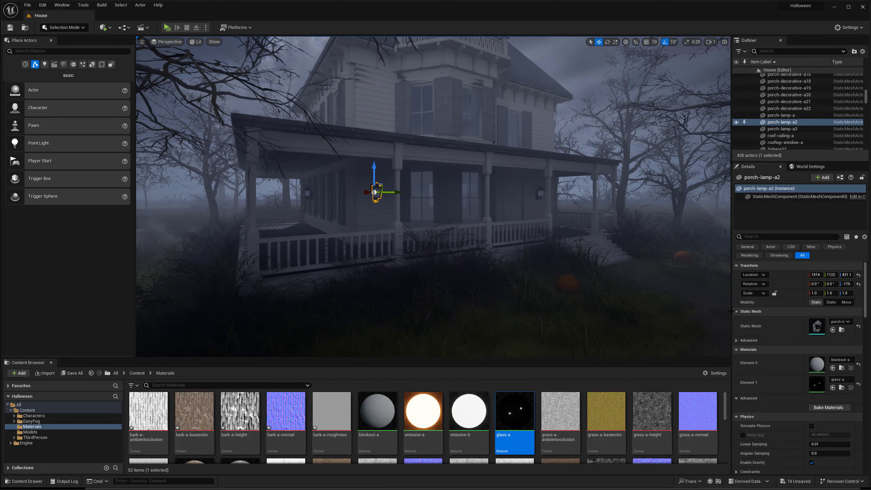
right_drag(446, 206, 445, 202)
key(g)
Select the porch railing section, locate its porch-railing-a mesh in the Models folder, and reimport it from source with the default settings.
right_drag(442, 247, 450, 239)
click(450, 239)
click(137, 373)
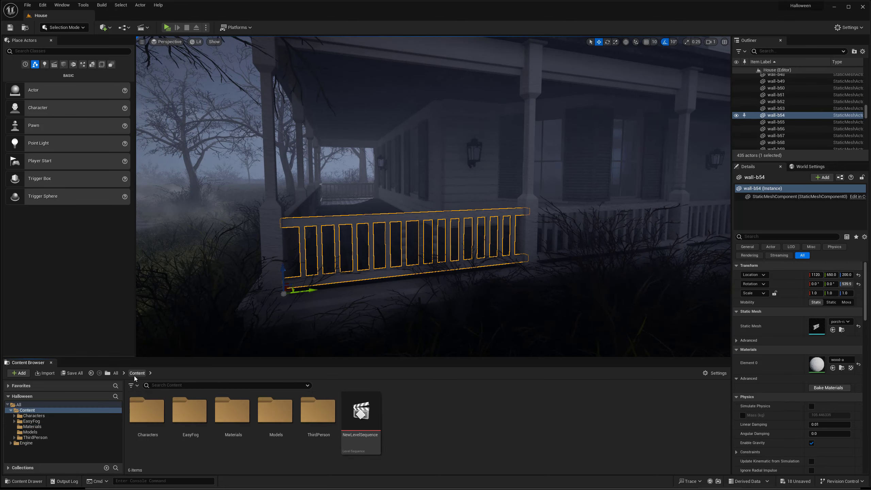
double_click(261, 416)
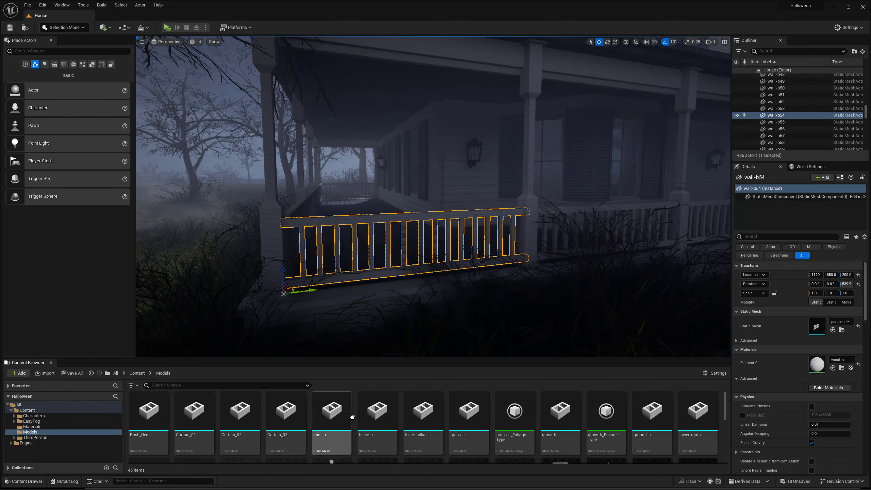
scroll(493, 419, down, 2)
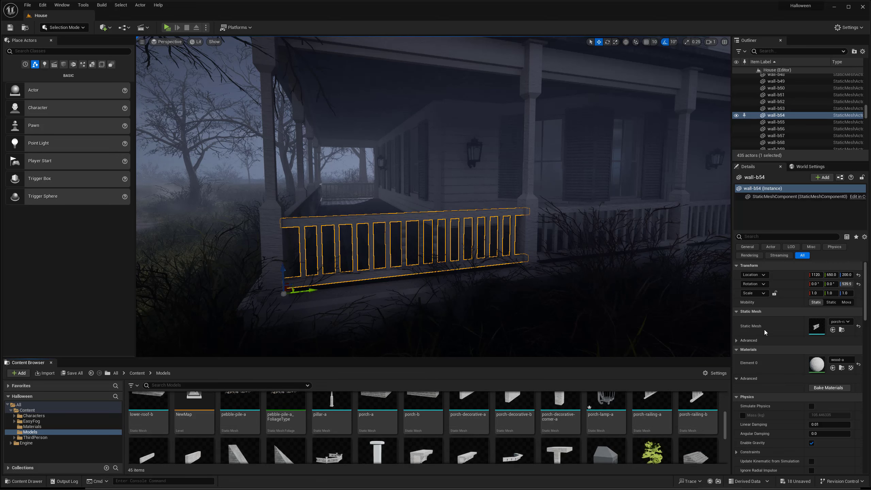
click(841, 331)
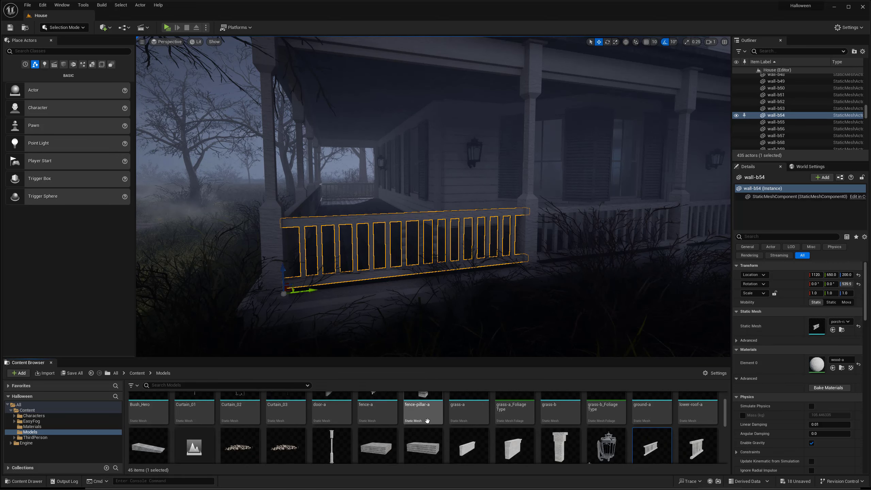
scroll(427, 420, down, 2)
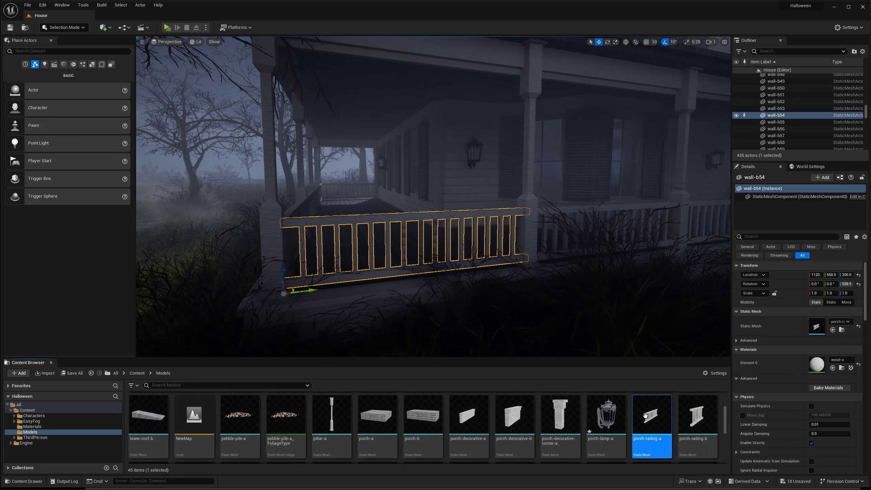
right_click(645, 415)
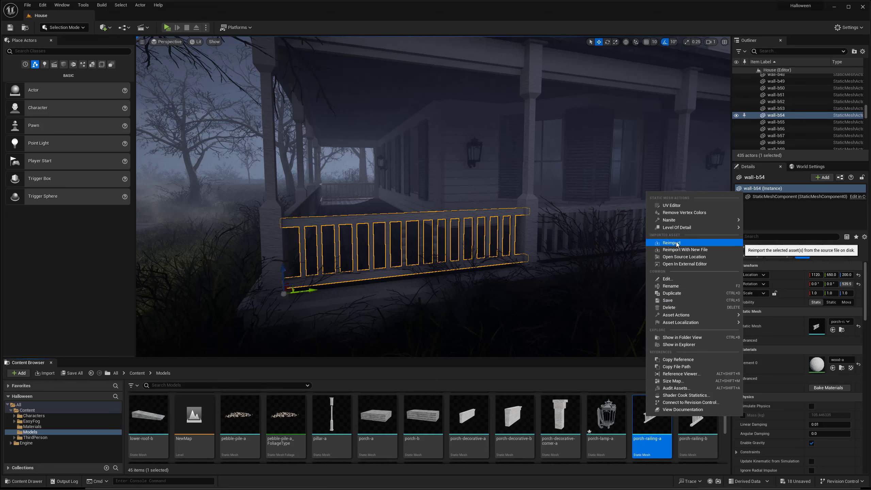
click(671, 243)
click(578, 356)
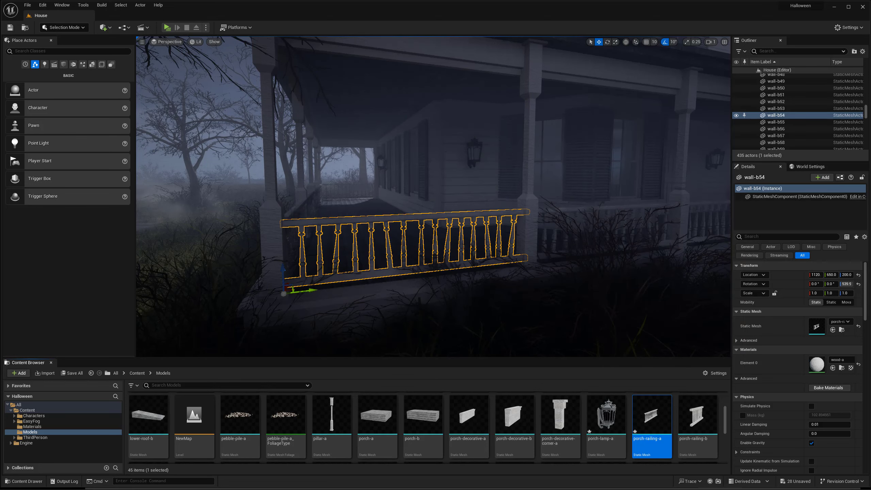
Select a porch column, locate its pillar-a mesh among the models, and reimport it with the default settings.
right_drag(427, 253, 419, 260)
key(g)
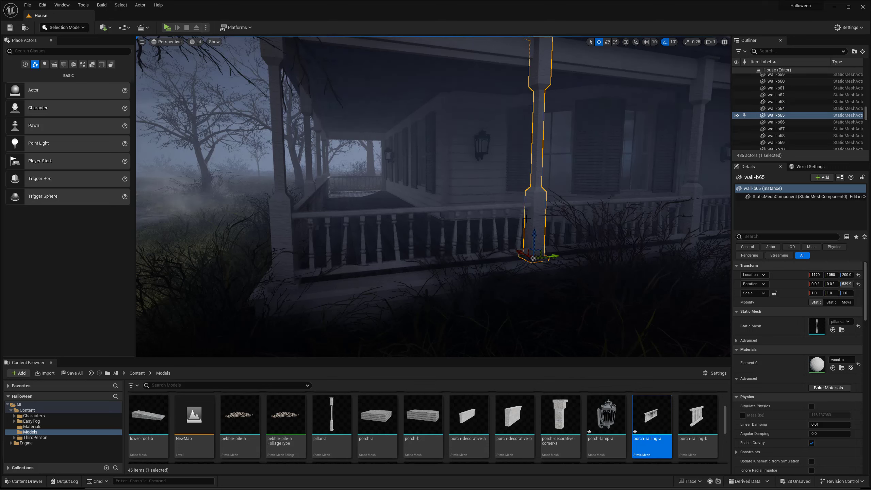
click(841, 329)
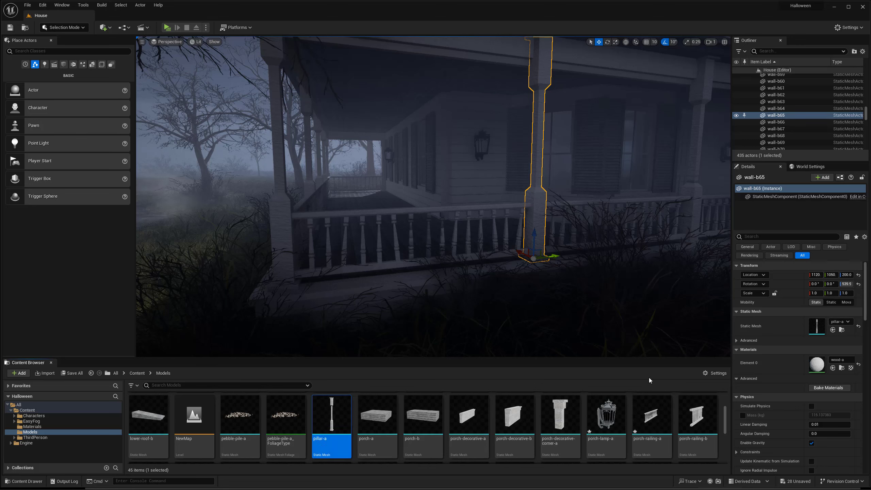
right_click(342, 426)
click(367, 252)
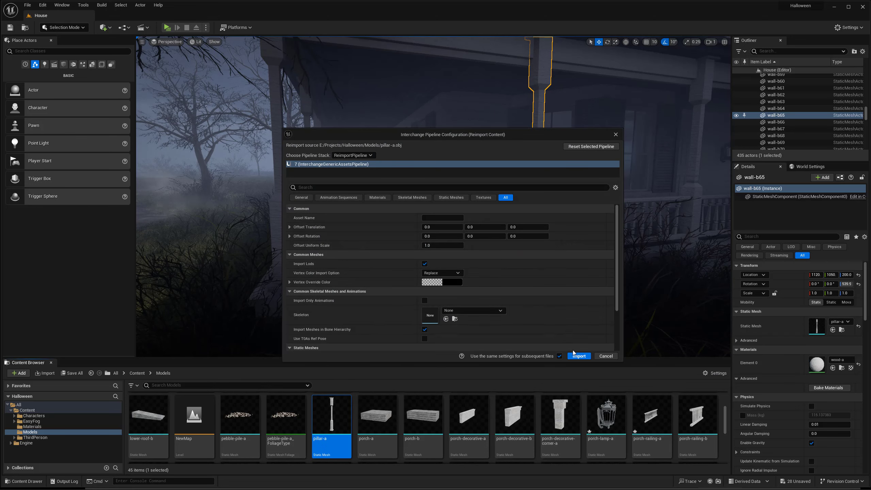
click(578, 356)
Select the short railing beside the porch steps and reimport its porch-railing-b mesh with the default settings.
right_drag(458, 310, 493, 301)
key(d)
click(471, 209)
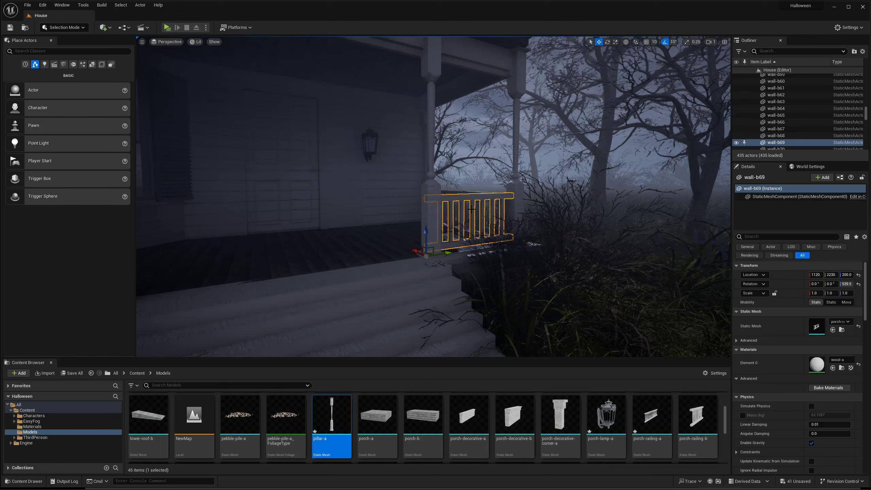
click(842, 330)
right_click(694, 420)
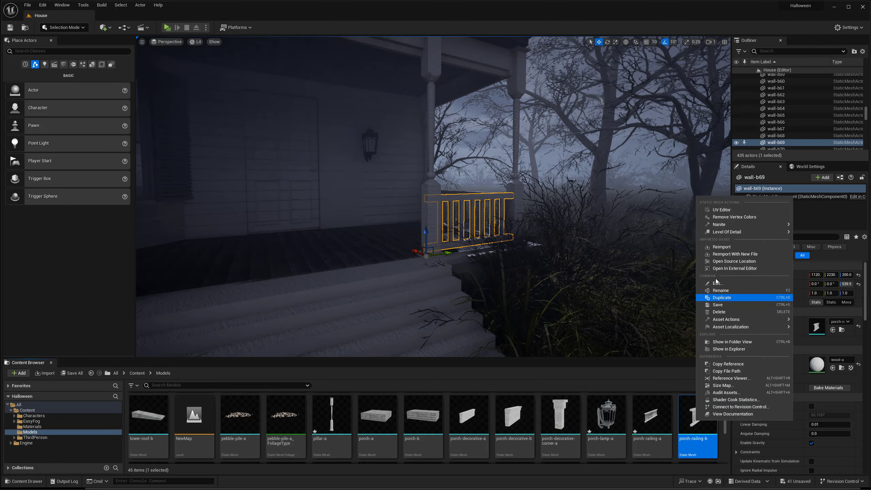
click(724, 249)
click(578, 356)
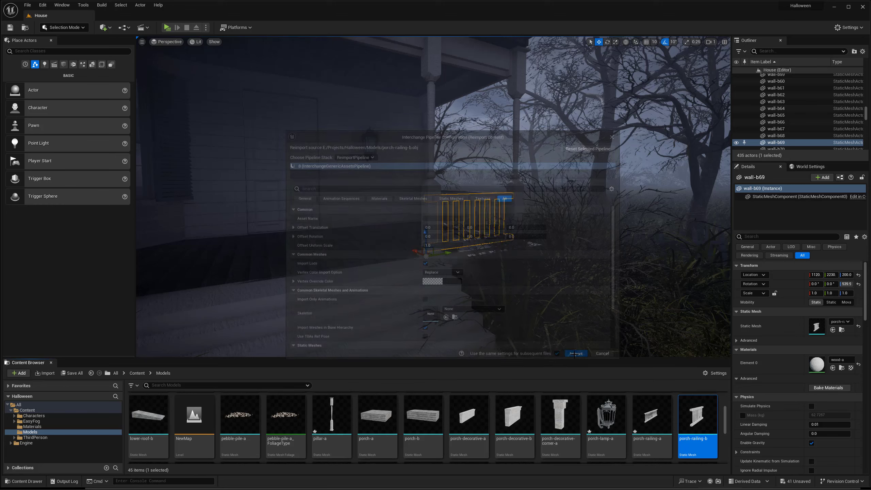
Select the front porch stairs, reimport their stairs-a mesh with the default settings, and check the steps in the scene.
right_drag(458, 277, 474, 272)
click(475, 271)
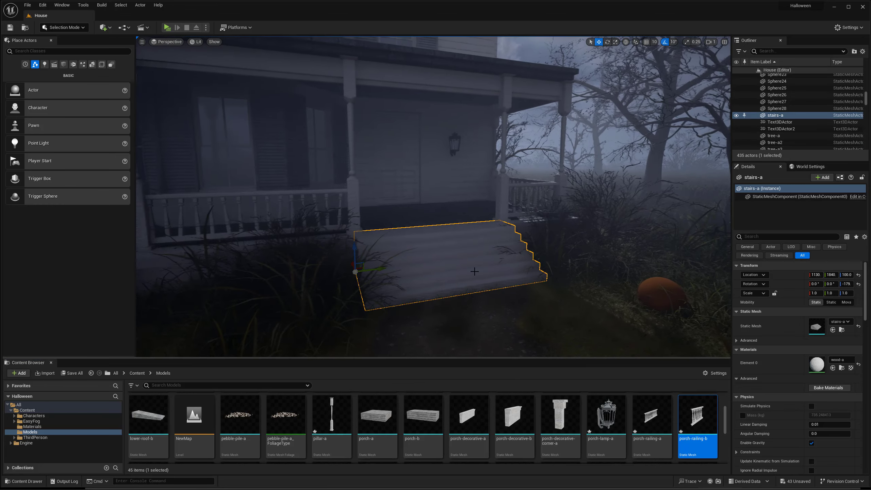
click(841, 329)
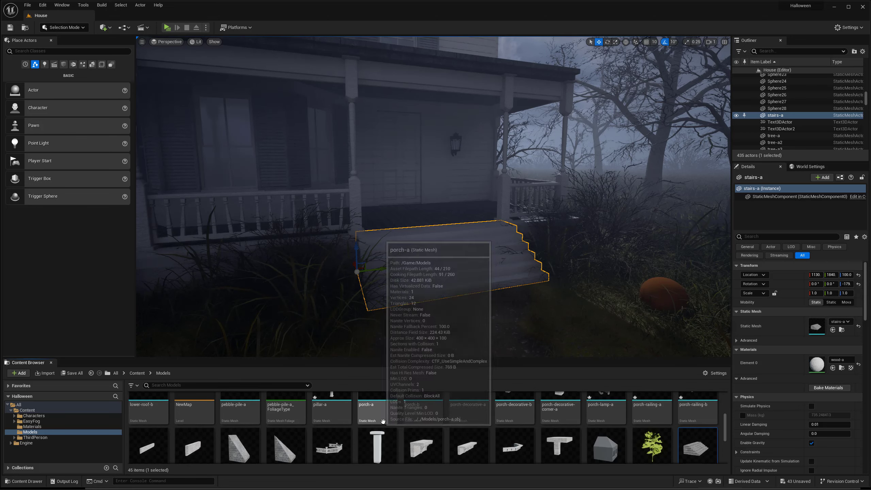
scroll(607, 429, down, 1)
right_click(692, 442)
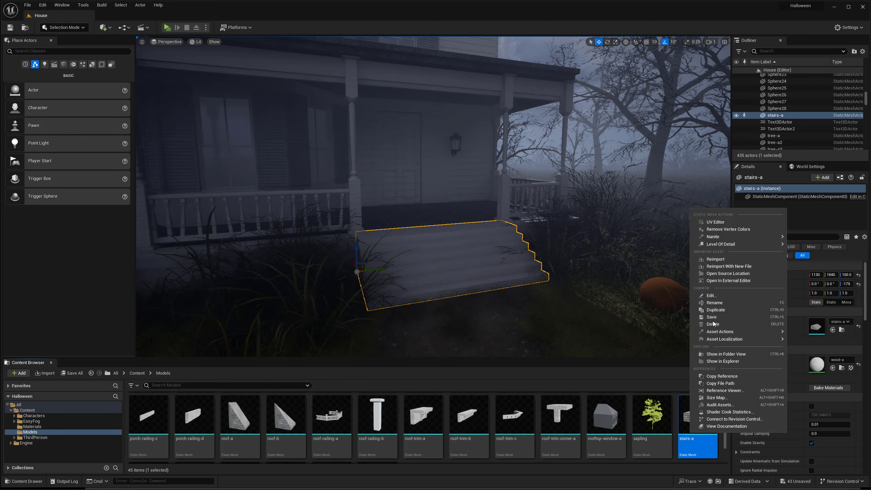
click(719, 259)
click(579, 356)
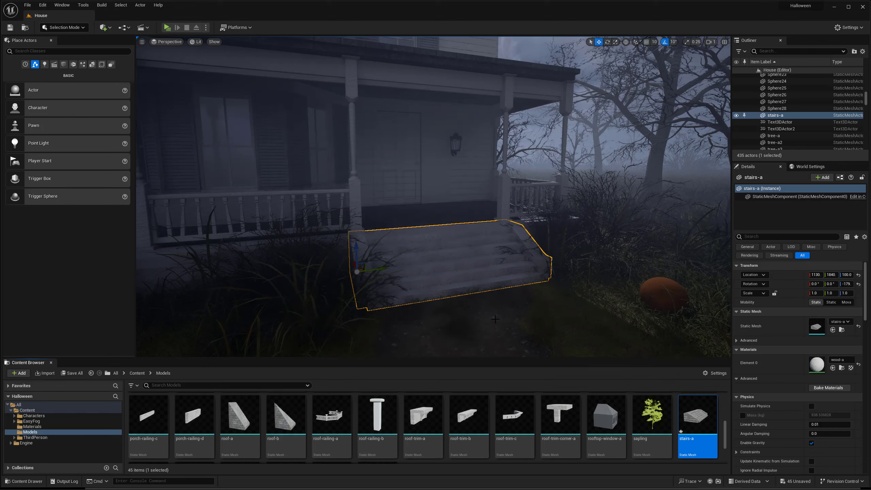
right_drag(389, 302, 390, 310)
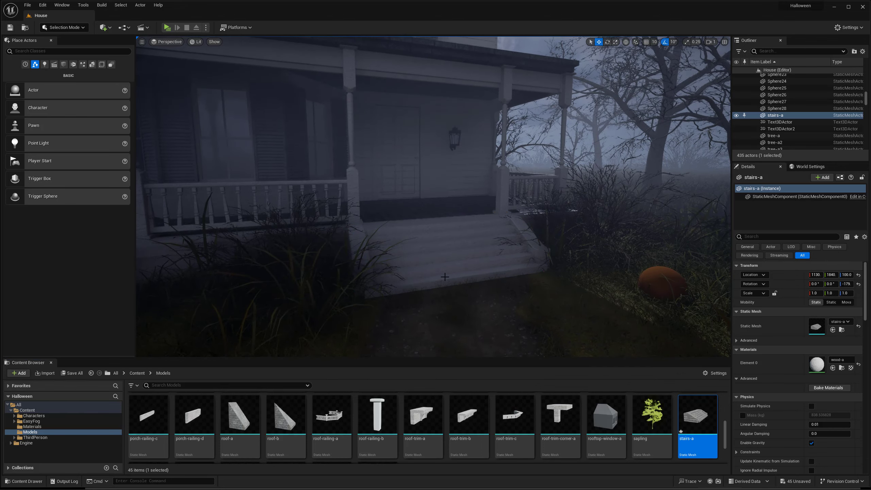
Select the leaning fence section beside the path's stone pillar and reimport its fence-a mesh with the default settings.
key(s)
right_drag(445, 277, 442, 268)
key(s)
key(s)
key(w)
key(d)
right_drag(427, 235, 427, 235)
click(427, 236)
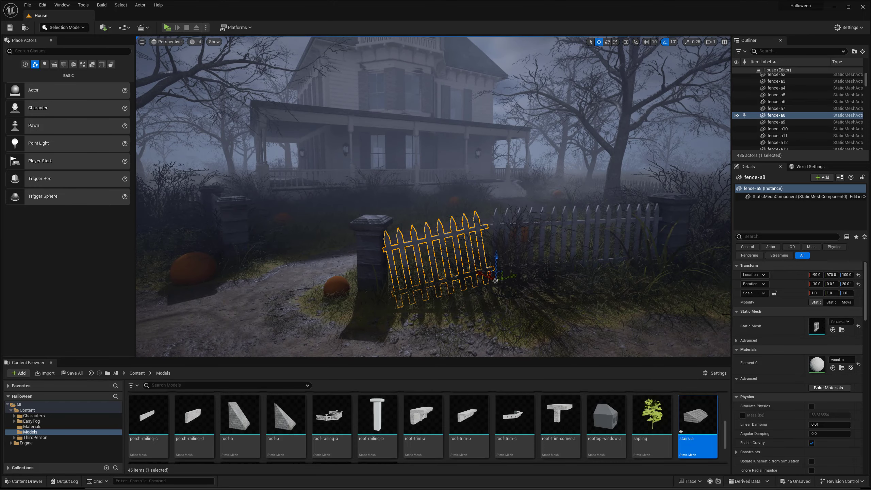
click(841, 330)
right_click(375, 421)
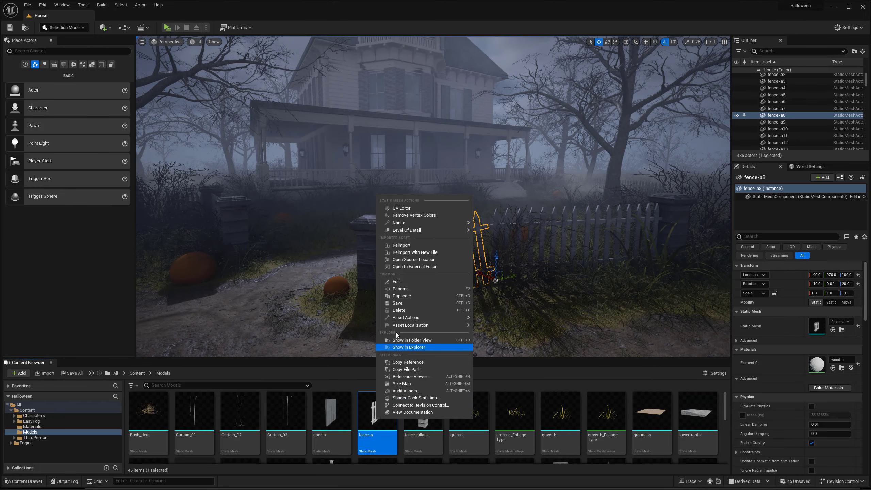
click(401, 245)
click(578, 357)
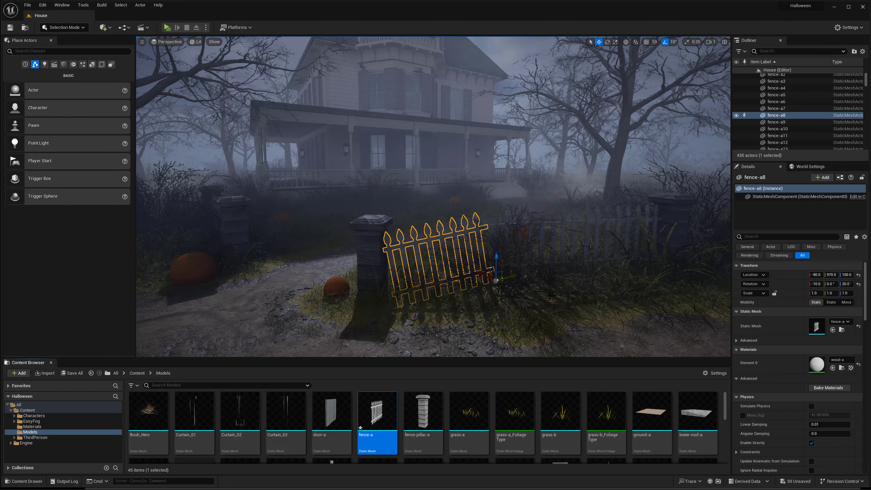
Select the large tree in front of the house and reimport its tree-a mesh with the default settings.
middle_drag(549, 296, 543, 302)
key(s)
right_drag(547, 295, 543, 297)
key(s)
right_drag(533, 277, 381, 202)
key(w)
key(s)
click(380, 202)
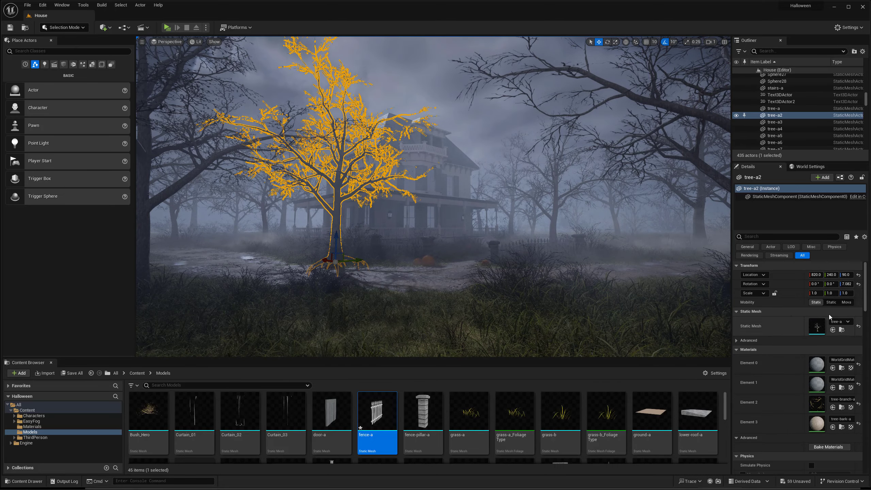
click(840, 330)
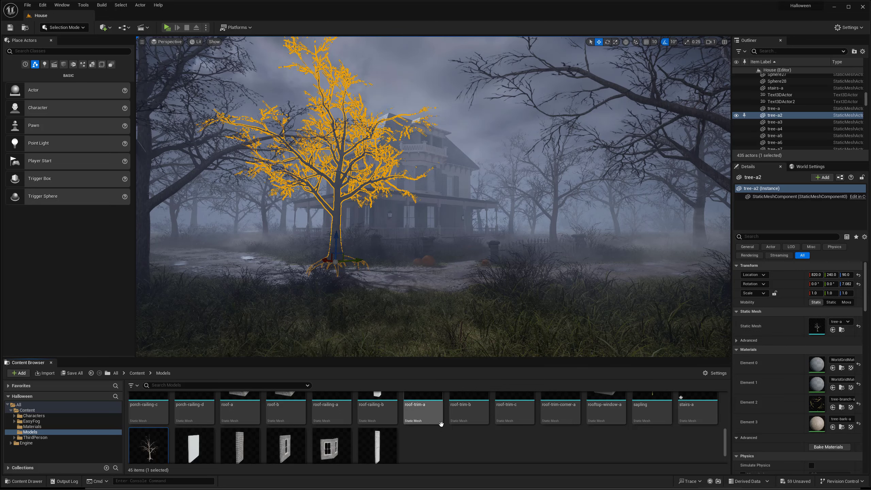
right_click(147, 419)
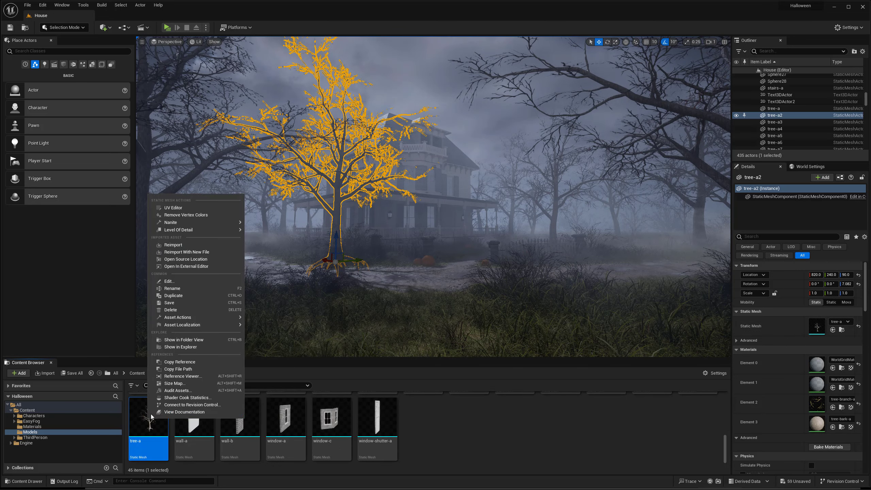
click(172, 245)
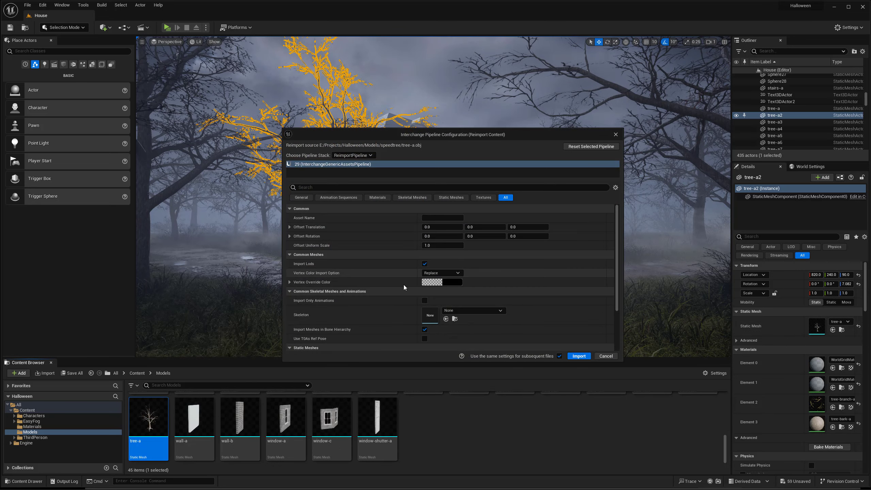
click(572, 358)
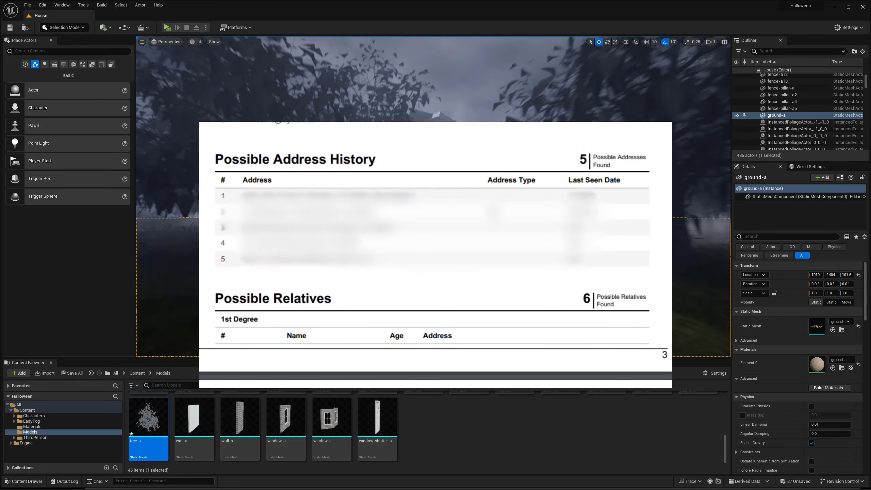
Open the tree-a mesh editor from one of the trees and find the tree-branch-a material in the Materials folder.
click(387, 175)
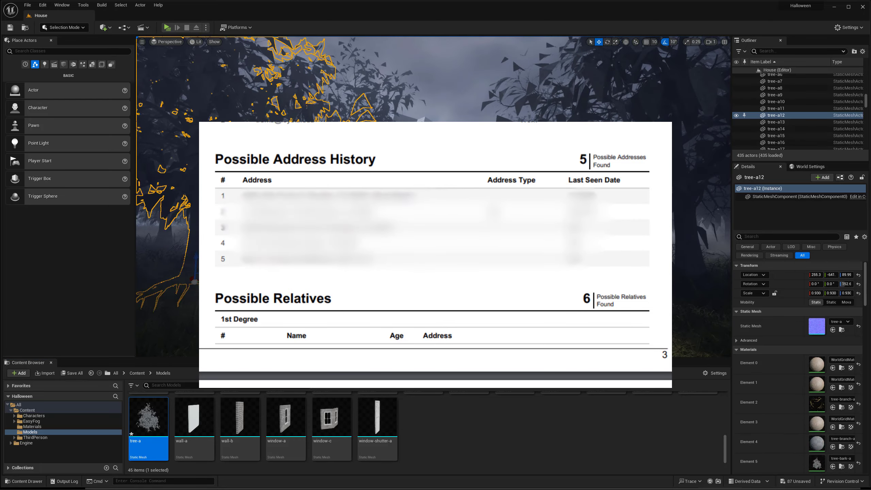
mouse_move(388, 176)
right_down()
mouse_move(371, 176)
mouse_move(387, 176)
right_up()
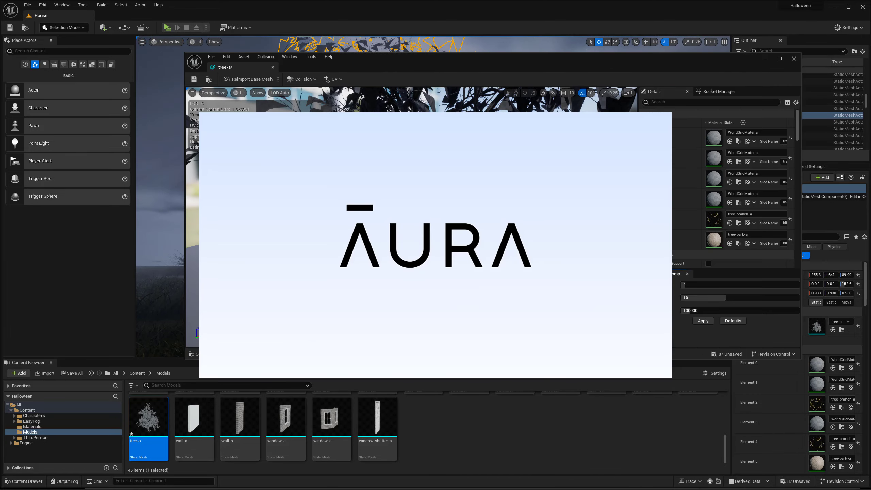
click(137, 373)
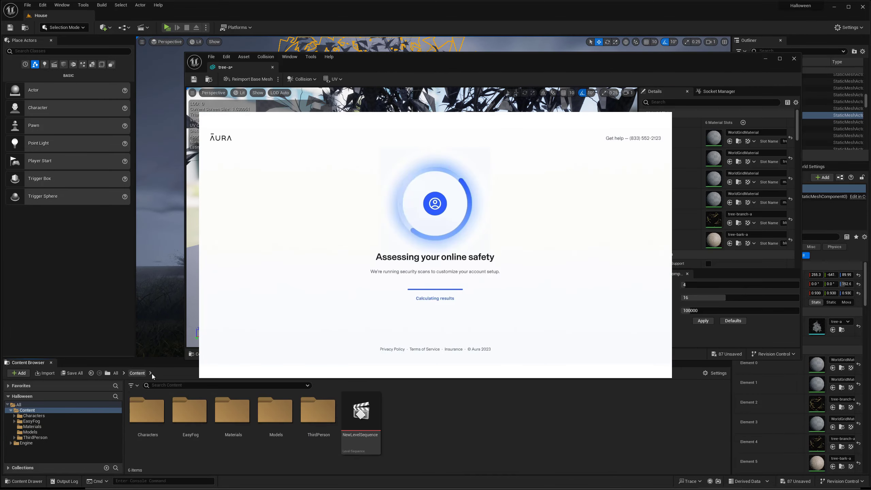
double_click(235, 411)
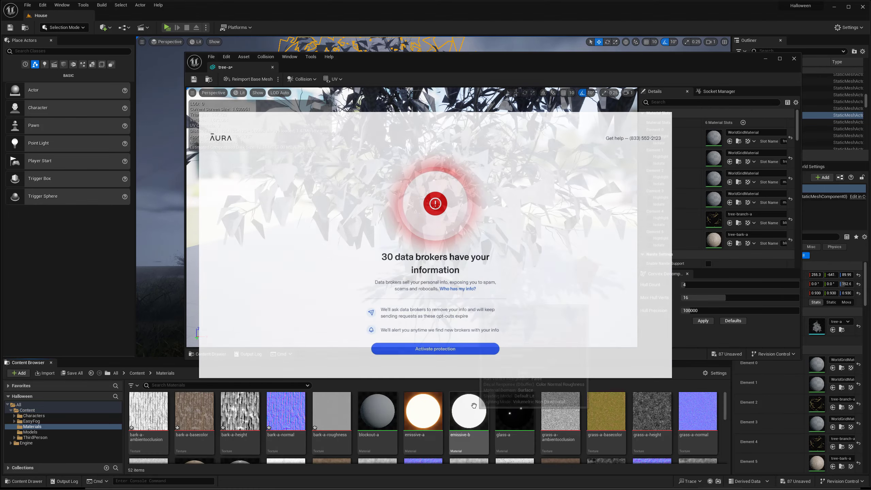
scroll(396, 423, down, 5)
mouse_move(613, 414)
mouse_down()
mouse_move(720, 240)
mouse_move(730, 182)
mouse_move(730, 196)
mouse_move(737, 192)
mouse_move(606, 415)
mouse_up()
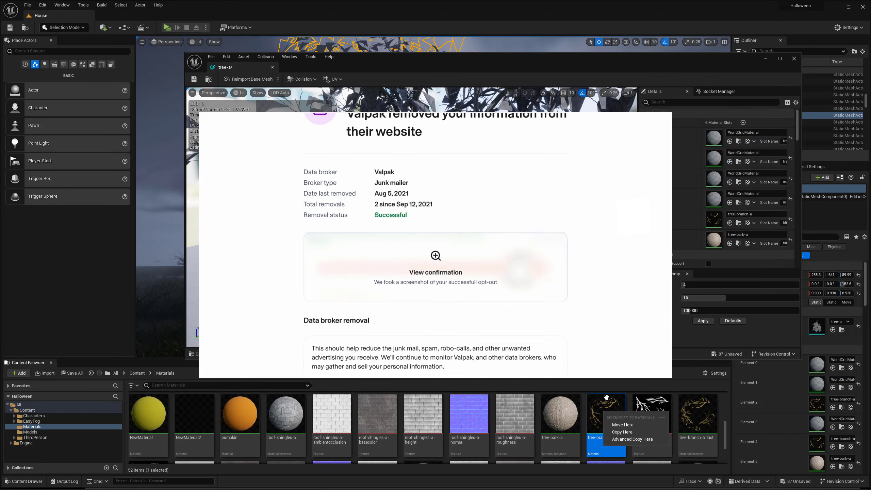
Isolate Elements 3 and 1 of the tree mesh and assign the tree-branch-a material to Element 1.
click(650, 204)
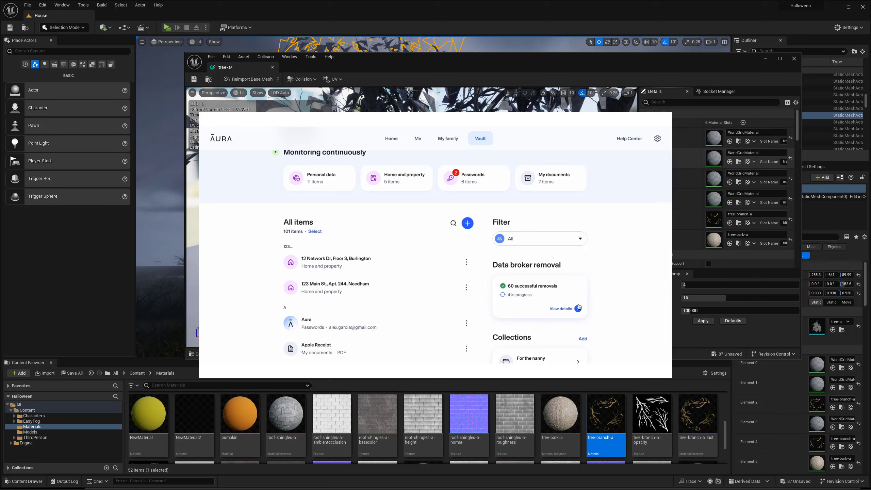
click(650, 164)
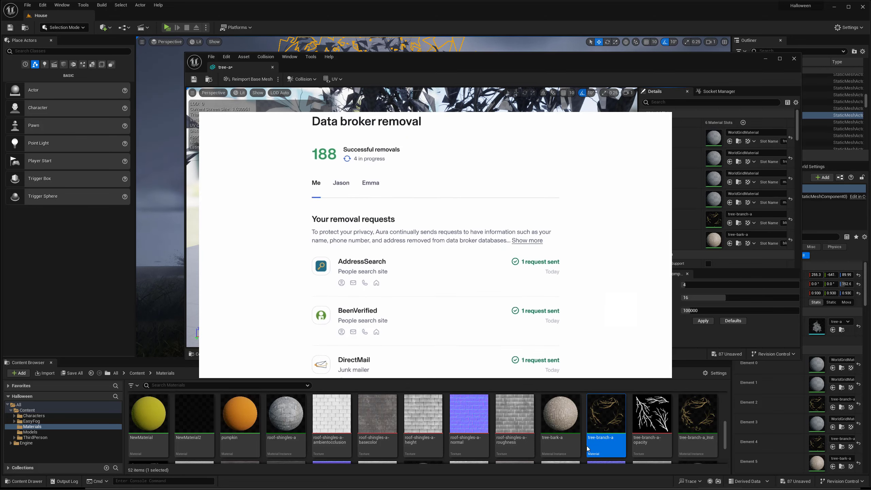
drag(605, 420, 718, 156)
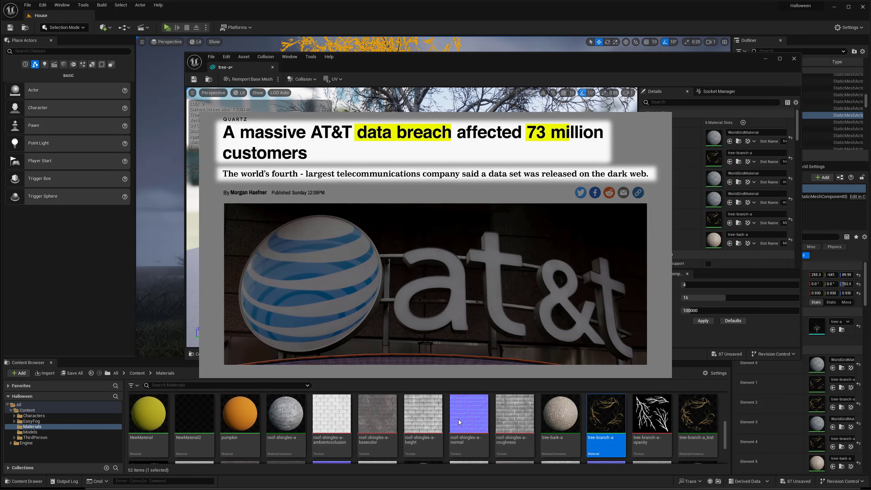
Assign the tree-bark-a material to Element 0 of the tree-a mesh.
scroll(433, 415, down, 2)
scroll(496, 422, up, 3)
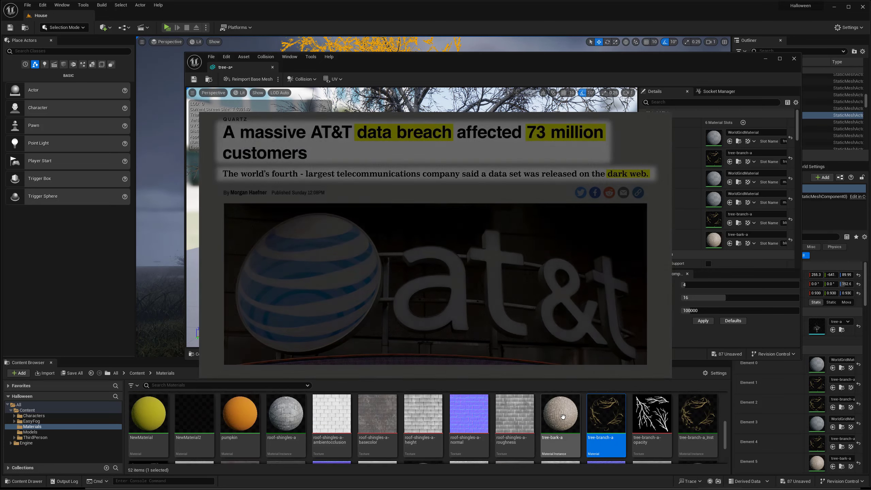
drag(564, 426, 713, 137)
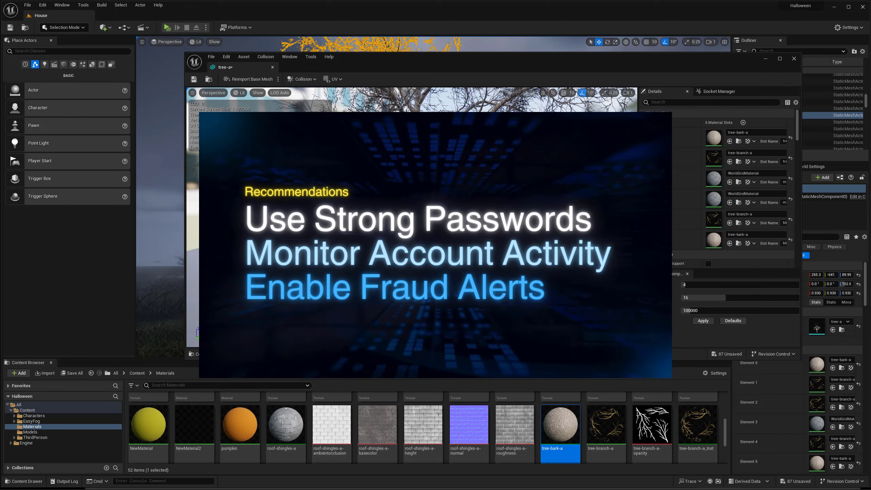
Isolate Elements 2 and 3 in turn, assign tree-bark-a to both slots, and close the mesh editor.
click(650, 184)
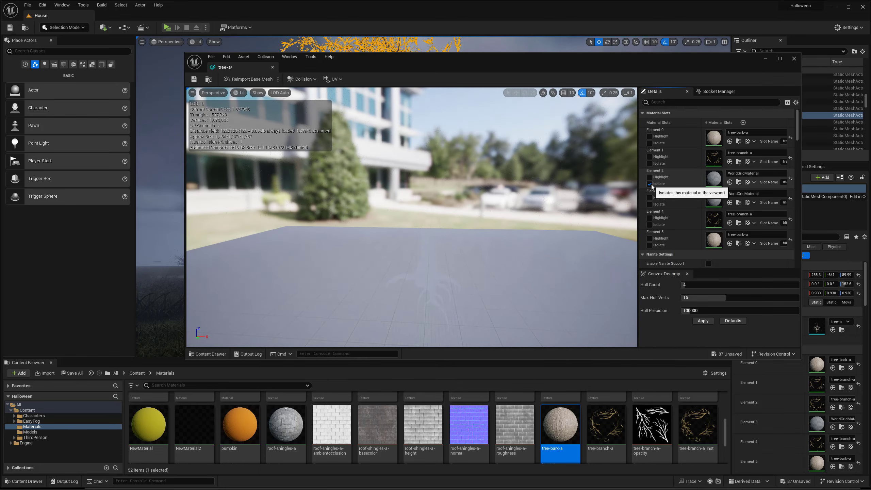
click(649, 184)
click(649, 204)
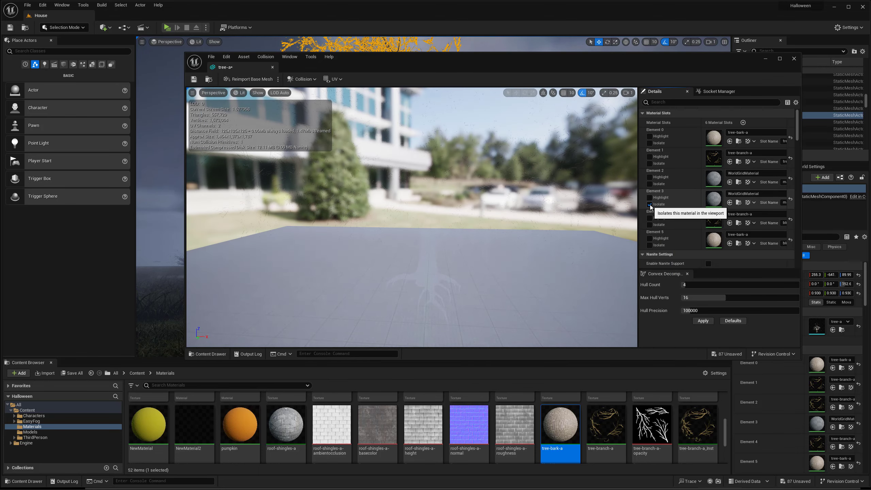
click(650, 204)
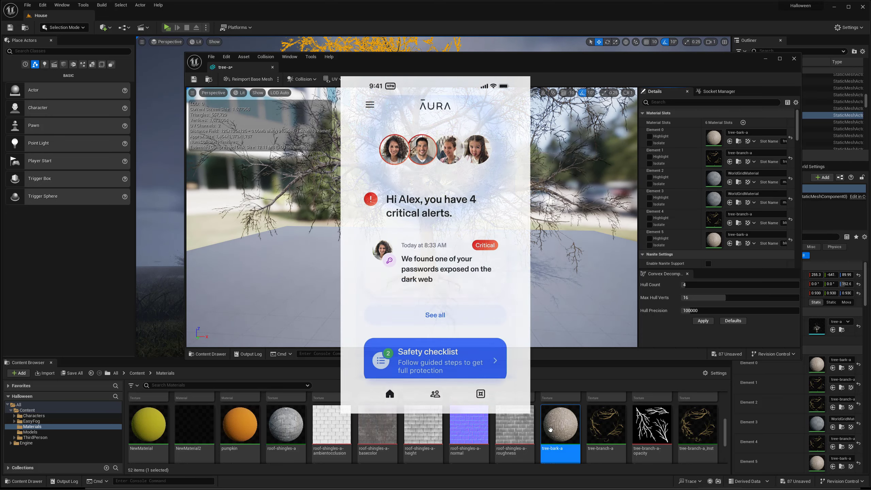
drag(560, 425, 718, 174)
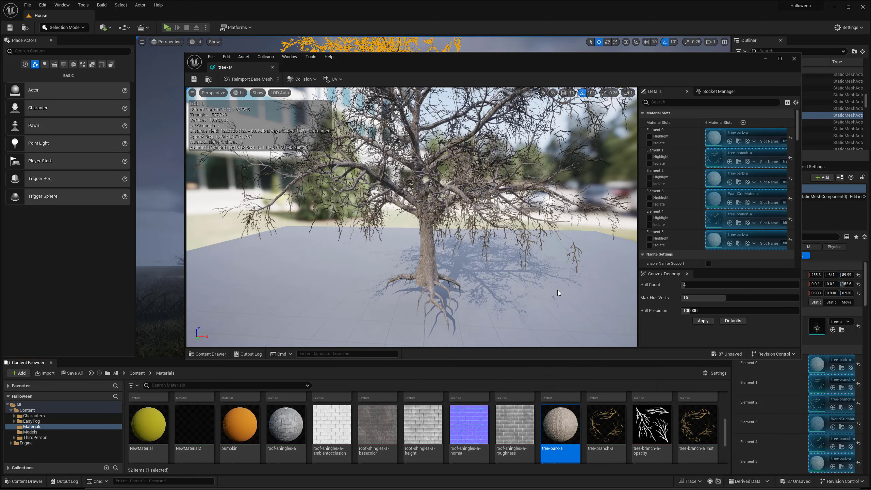
click(793, 60)
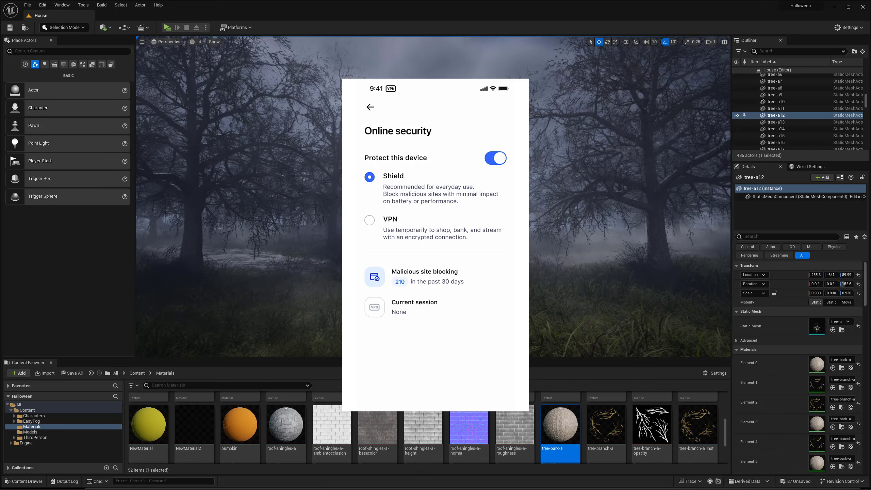
Pilot CameraActor6, select the foreground tree tree-a11 in its view, and stop piloting the camera.
key(g)
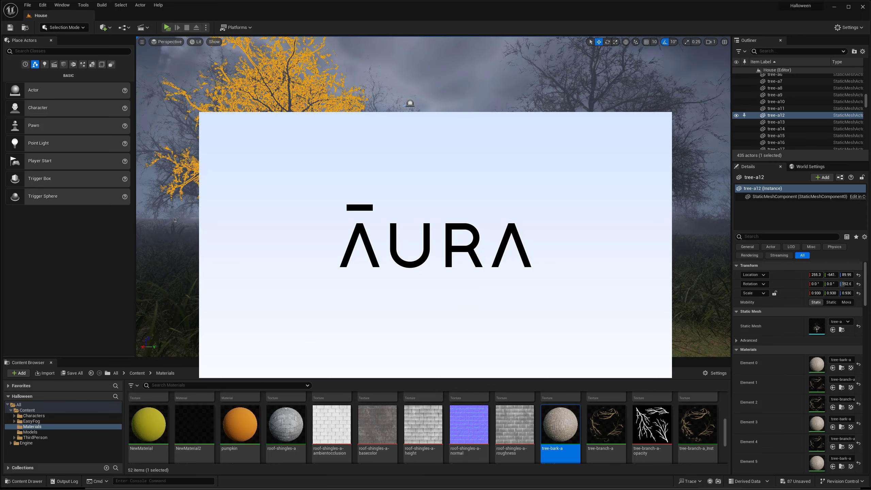
click(508, 181)
right_click(508, 181)
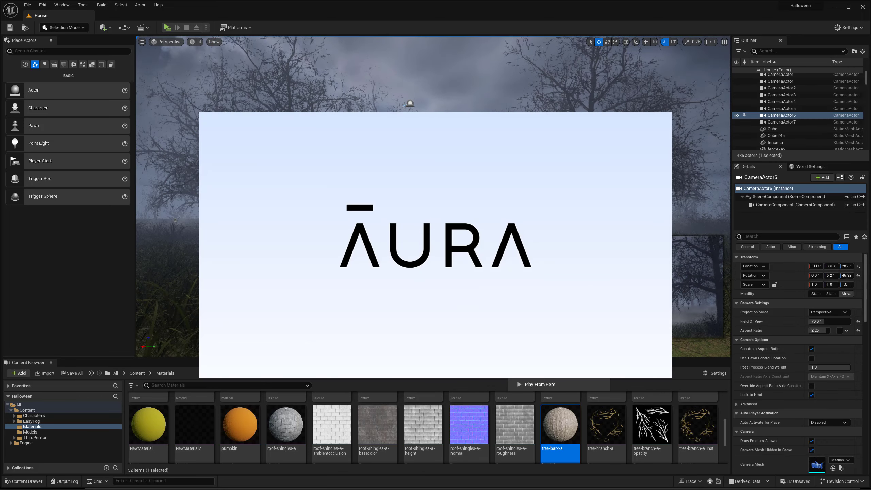
click(539, 285)
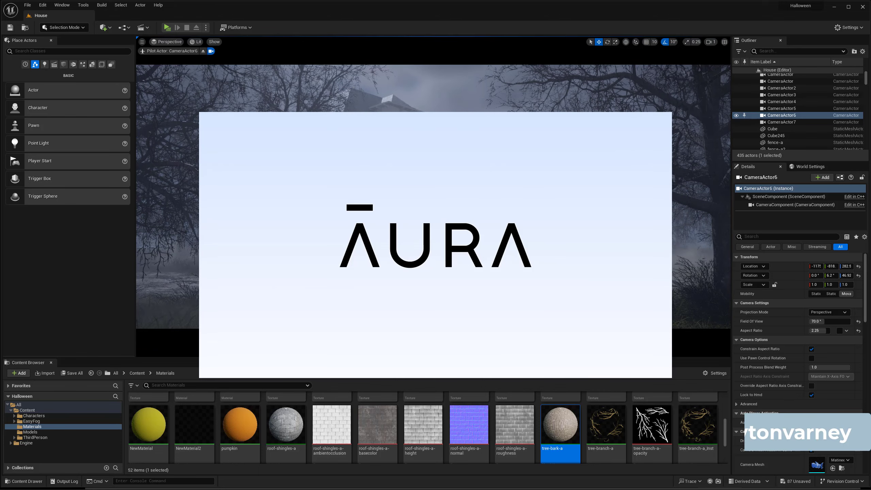
click(634, 240)
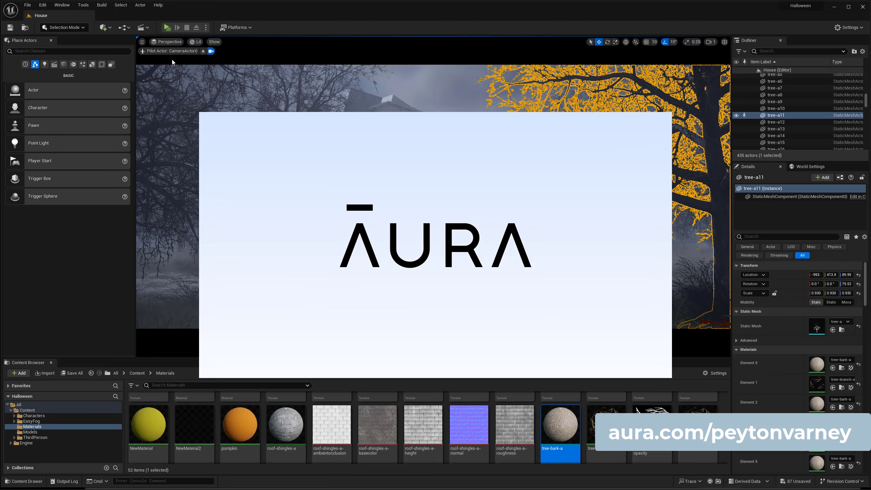
click(203, 51)
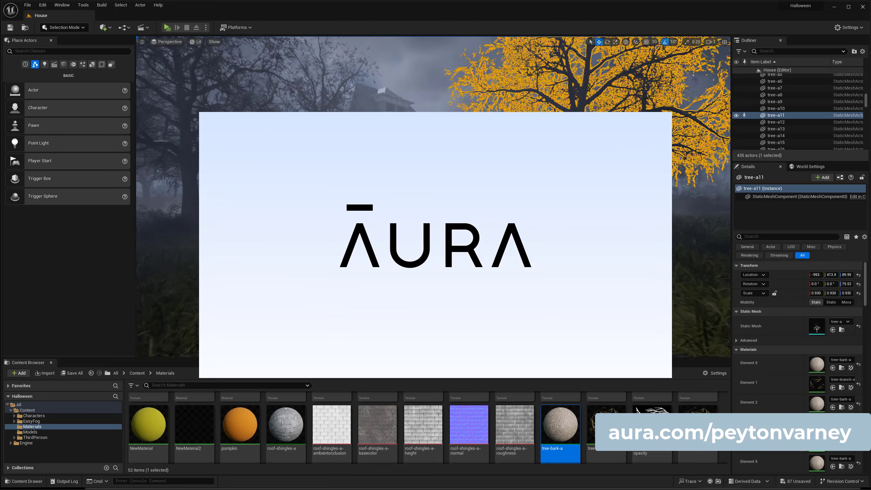
Try rotating tree-a11 by 60 degrees about its vertical axis and undo the rotation.
key(g)
scroll(433, 196, down, 3)
right_drag(553, 217, 566, 221)
key(e)
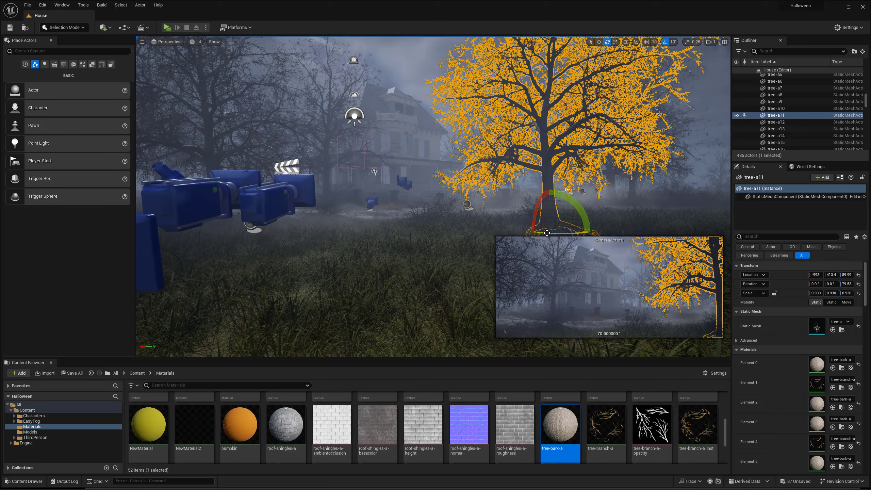
drag(567, 192, 568, 192)
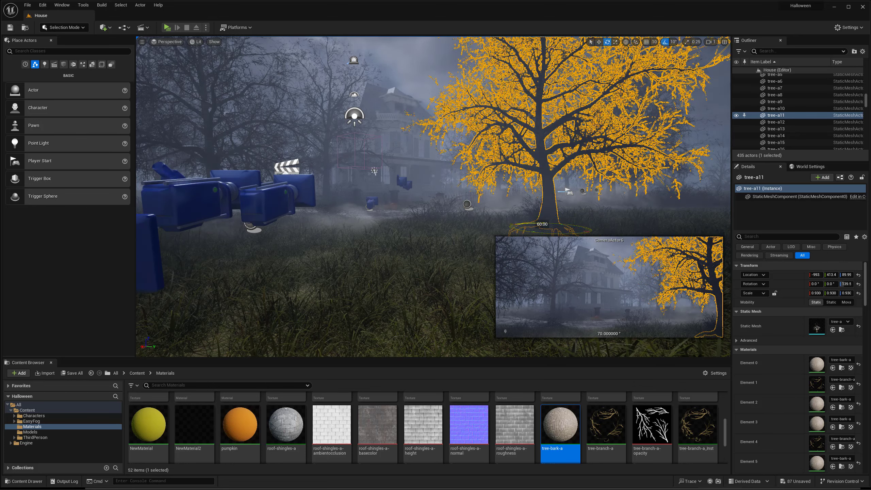
key(ctrl+z)
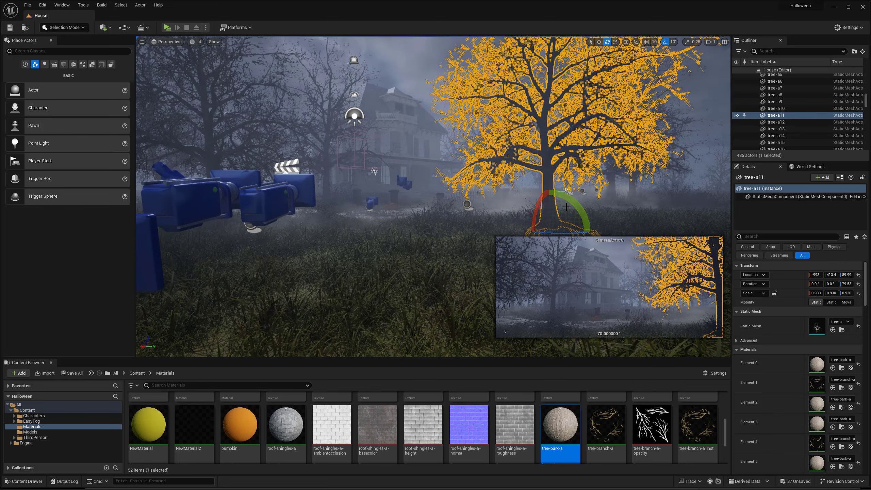
Move tree-a11 further into the CameraActor6 view, to Y about 87, and enlarge it to a scale of about 1.174.
drag(557, 226, 525, 233)
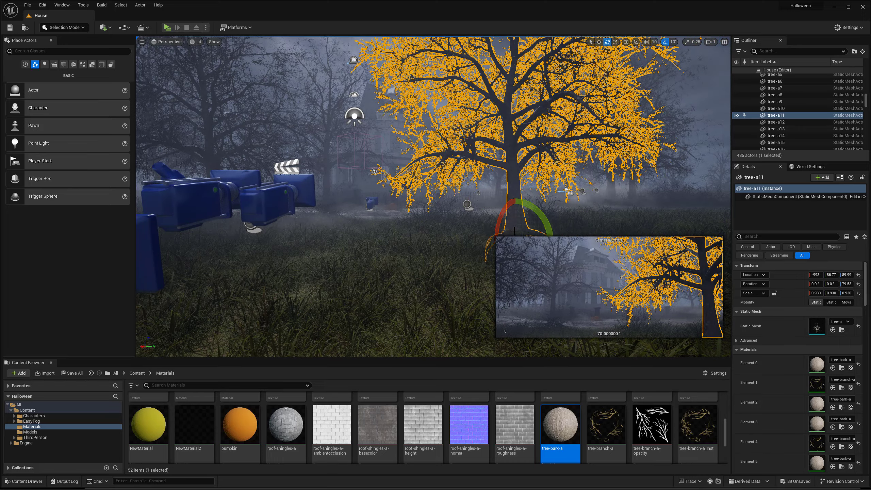
key(f)
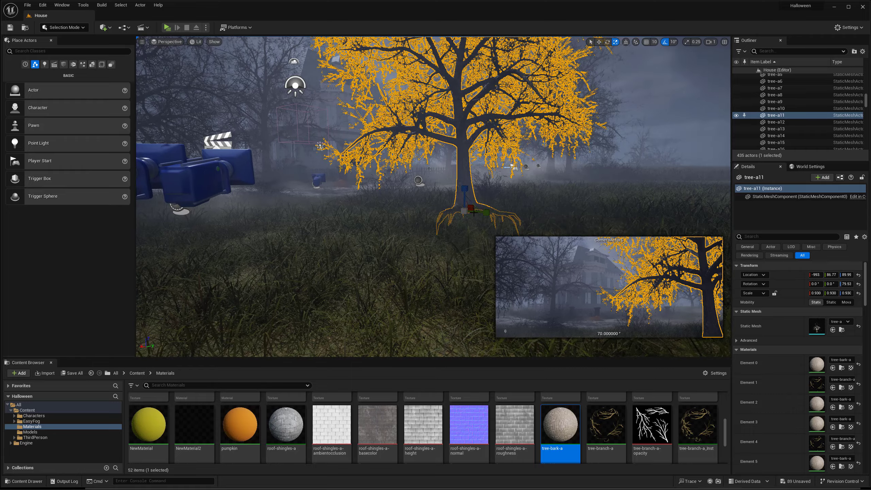
drag(463, 211, 485, 209)
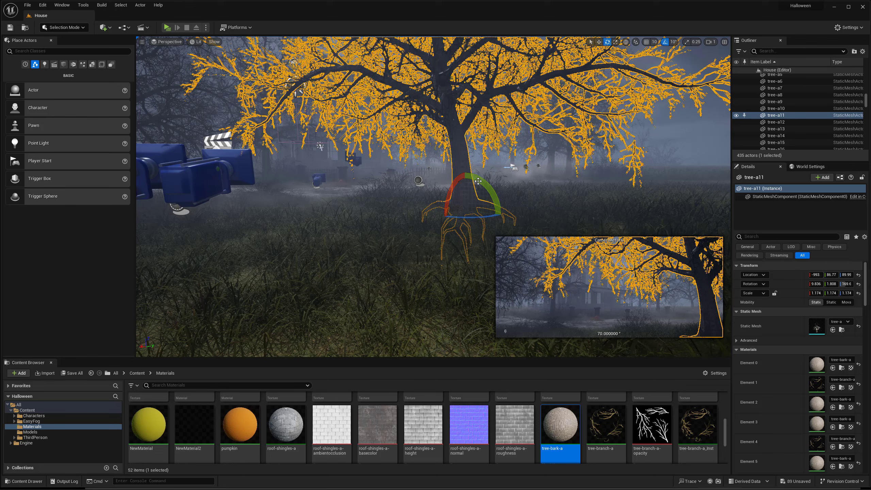
Turn off rotation snapping, tilt tree-a11 to about 11.9 and -9.5 degrees, and shift it to X about -968.
click(663, 43)
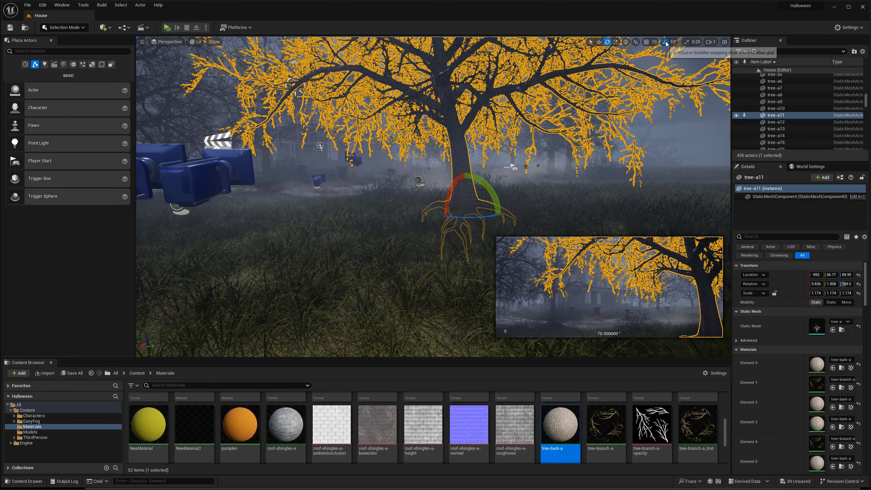
drag(490, 189, 439, 222)
key(w)
key(e)
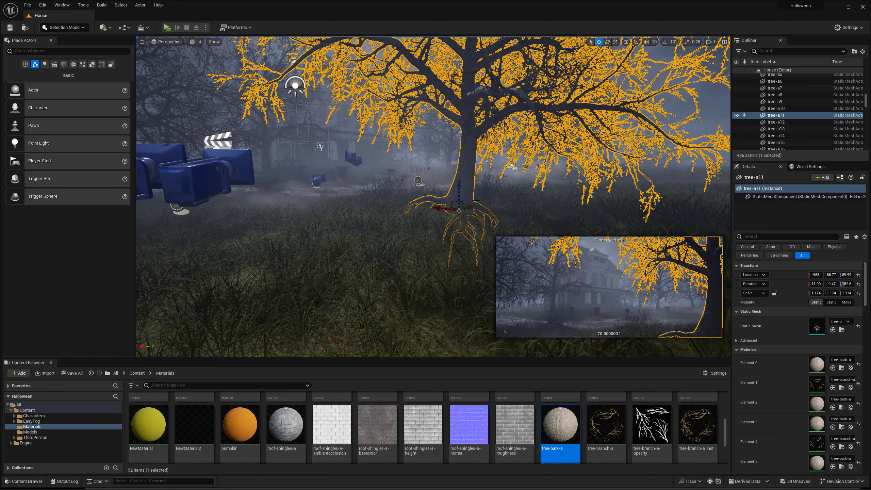
key(g)
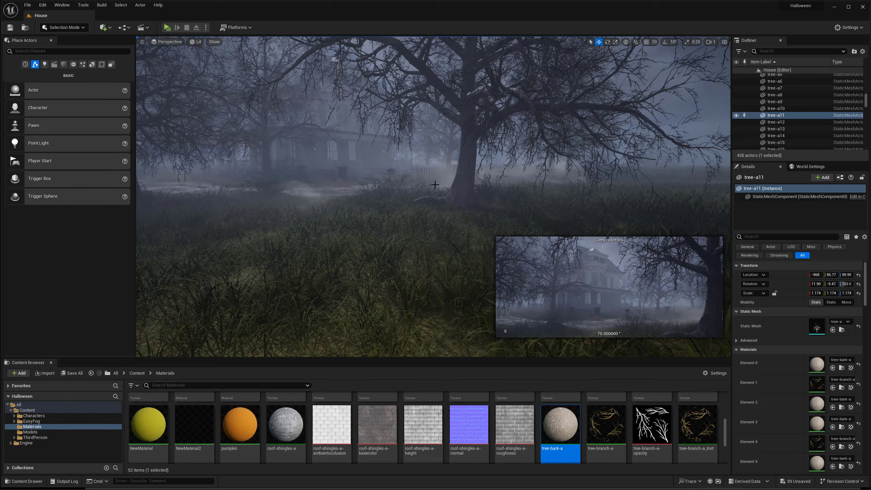
key(g)
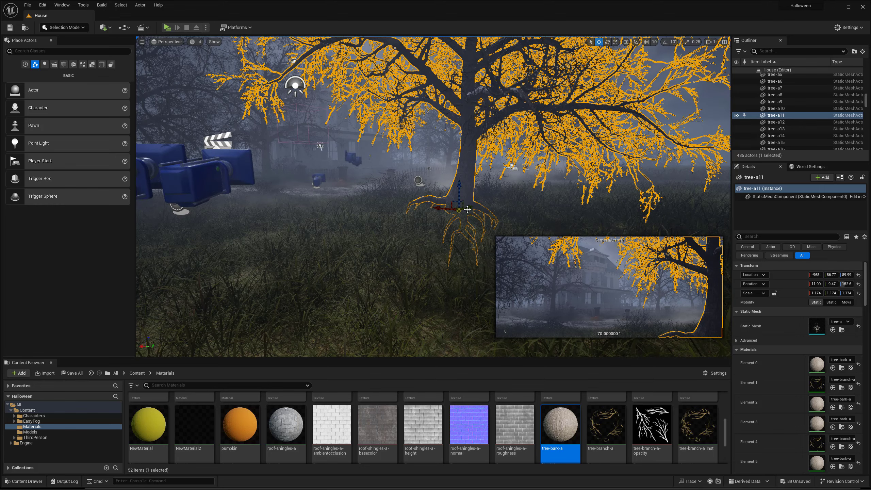
Reduce tree-a11 to a scale of about 1.035 and reposition it at Y about 123 in the CameraActor6 framing.
drag(467, 209, 424, 214)
key(ctrl+z)
key(e)
key(g)
key(g)
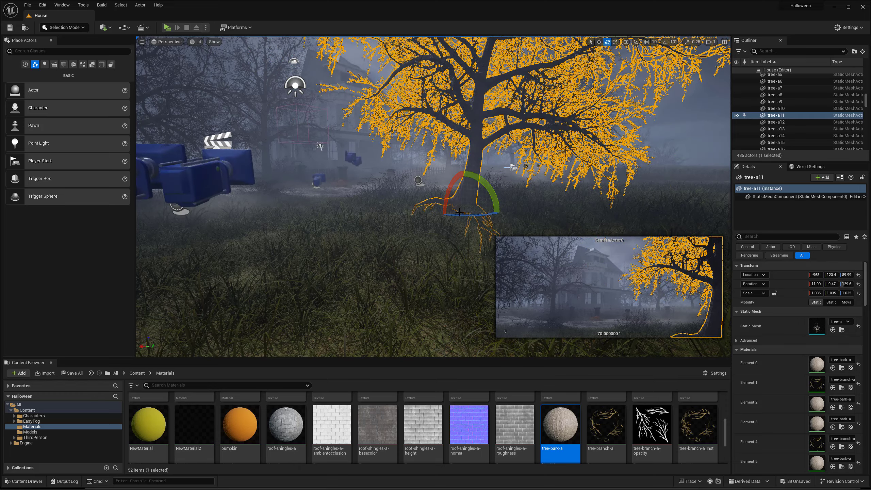
drag(414, 209, 476, 207)
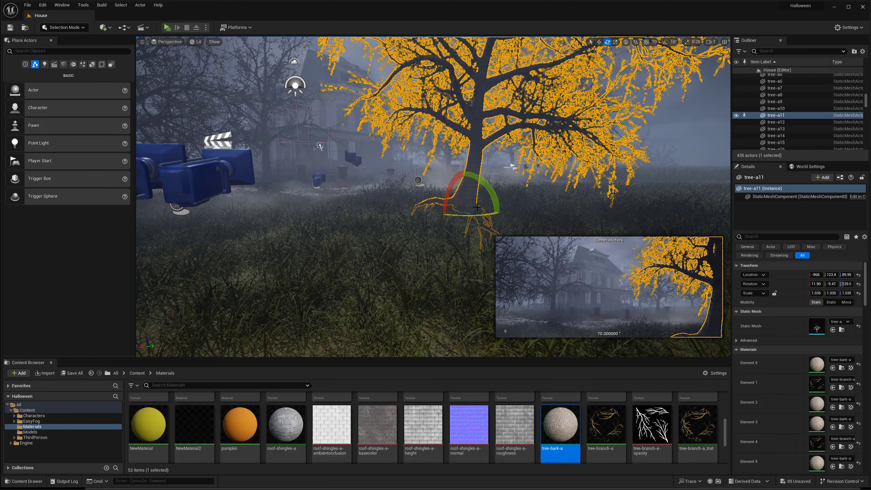
key(g)
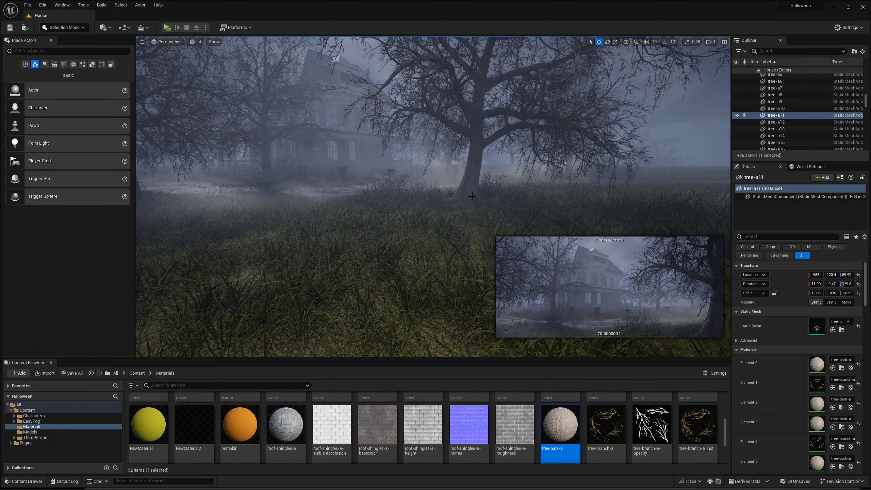
key(g)
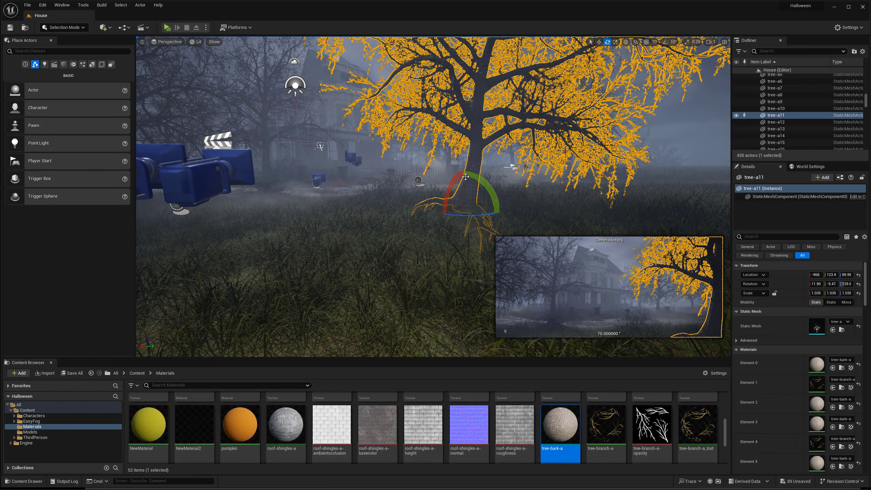
Straighten tree-a11 to a tilt of about 4.9 and -2.2 degrees and move it to Y about 328.
drag(465, 176, 489, 196)
key(g)
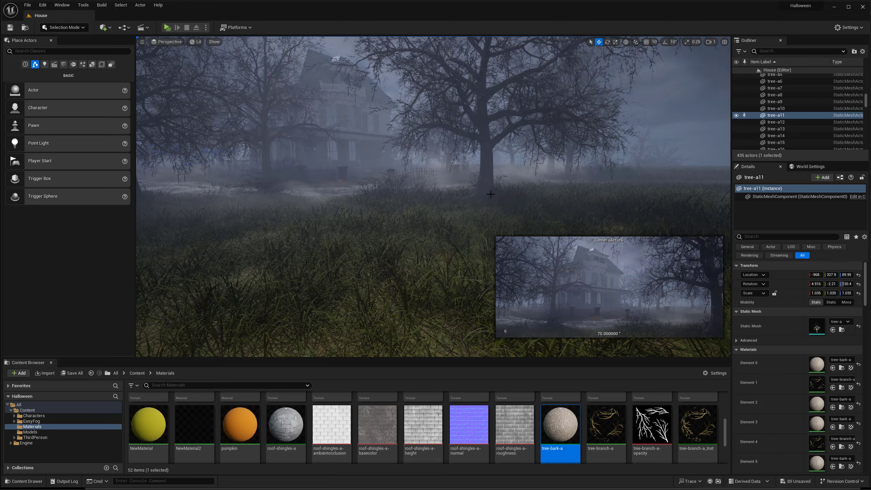
key(g)
key(g)
key(g)
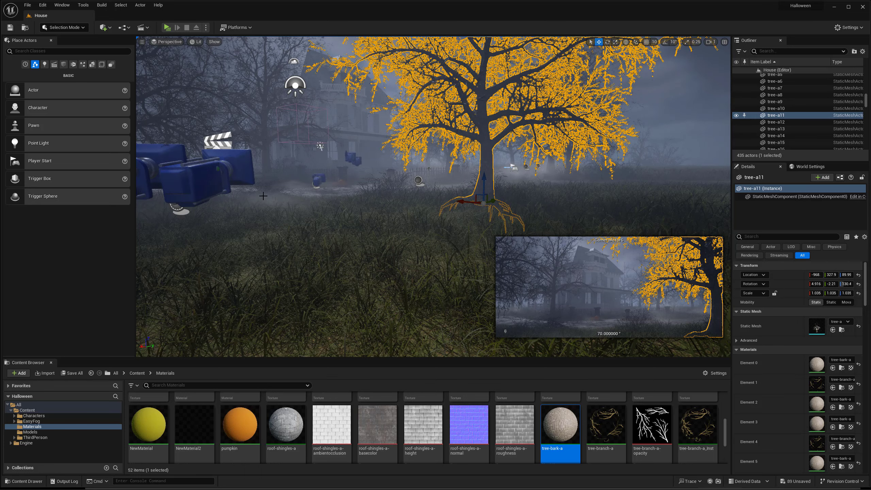
Pilot CameraActor6, move tree-a11 to X about -992, and check the framing with the editor icons hidden.
click(200, 185)
right_click(201, 185)
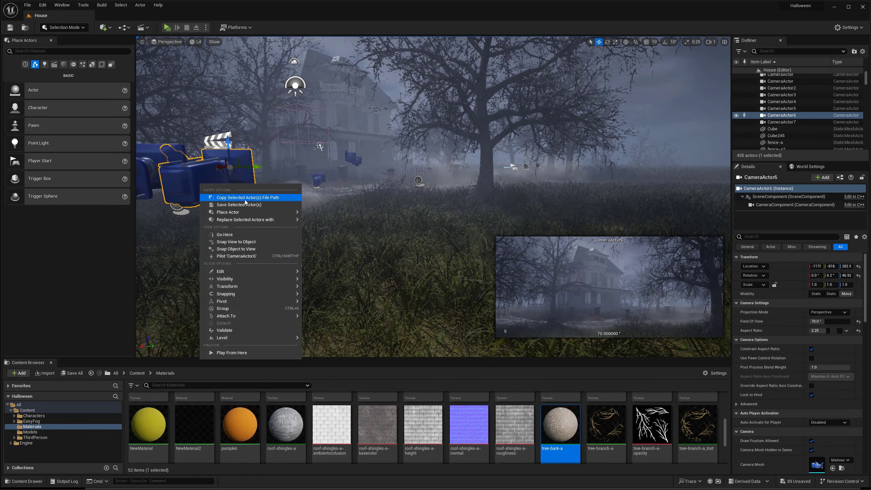
click(239, 256)
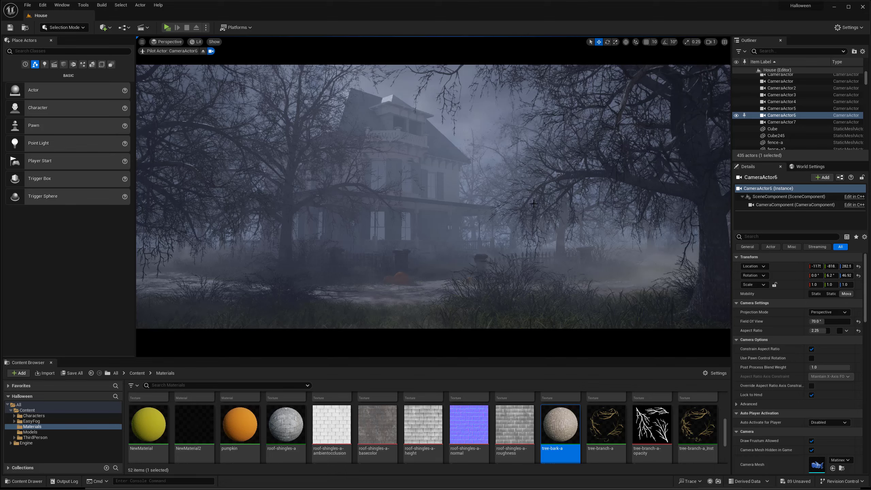
click(698, 215)
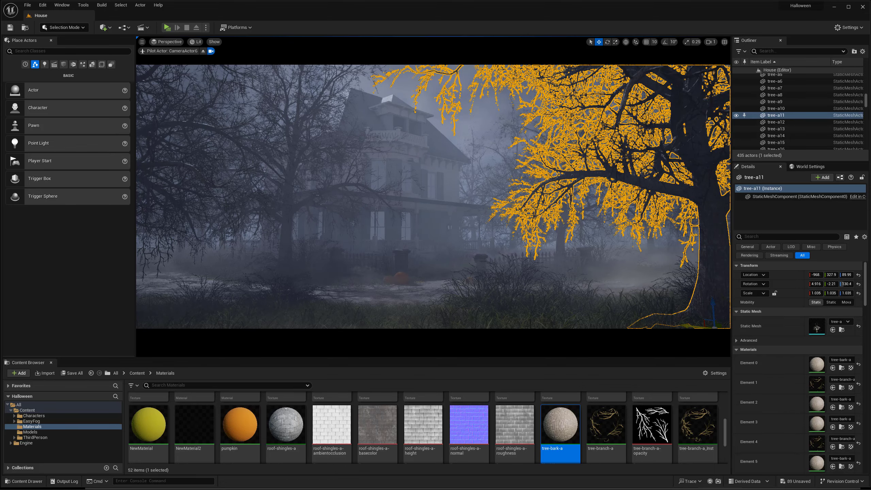
drag(691, 325, 703, 326)
key(g)
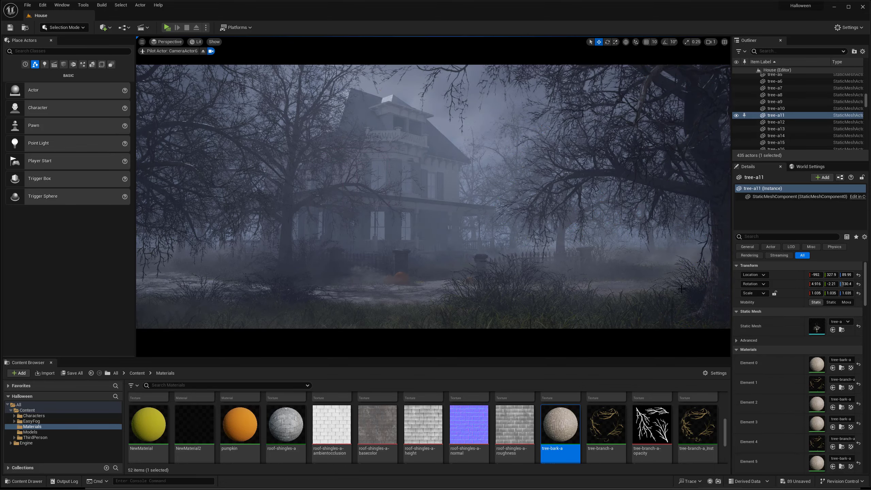
key(g)
key(e)
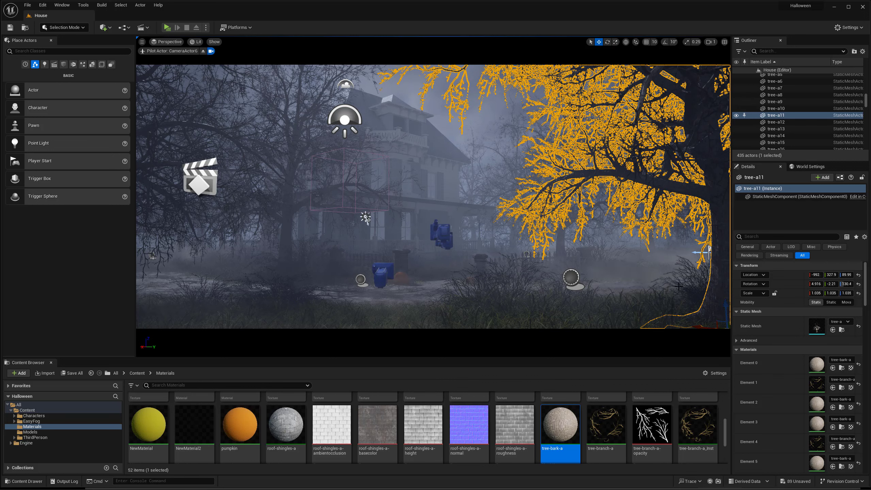
key(g)
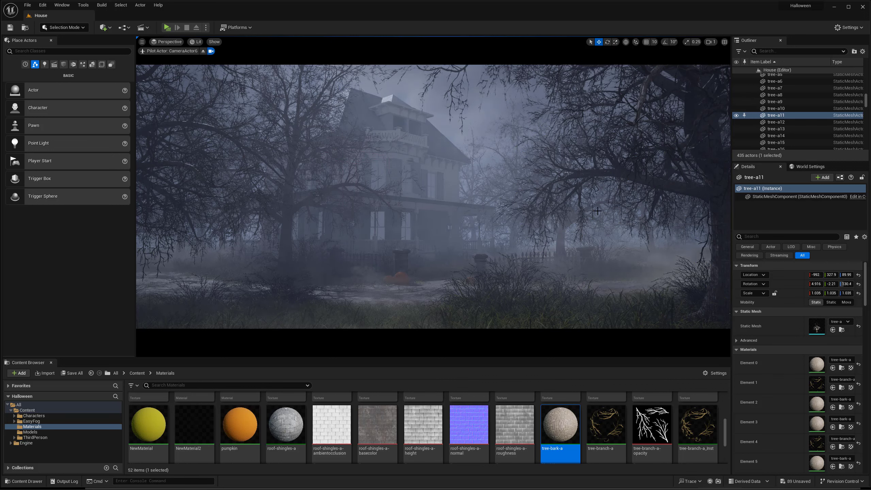
Assign the tree-branch-a material to the branch slots of tree-a2.
click(175, 168)
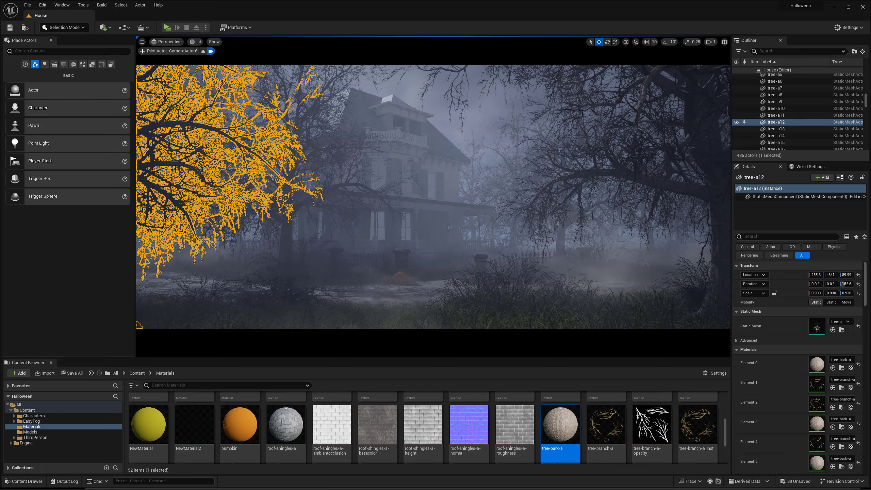
click(284, 241)
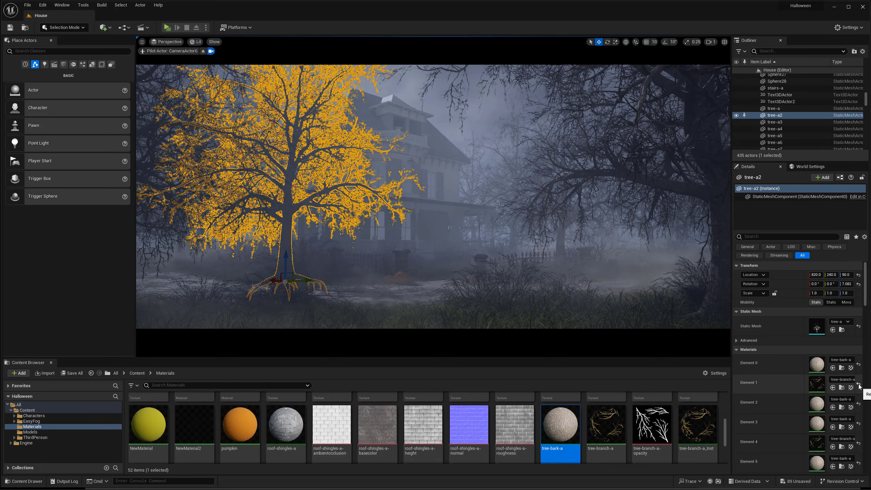
drag(606, 425, 815, 381)
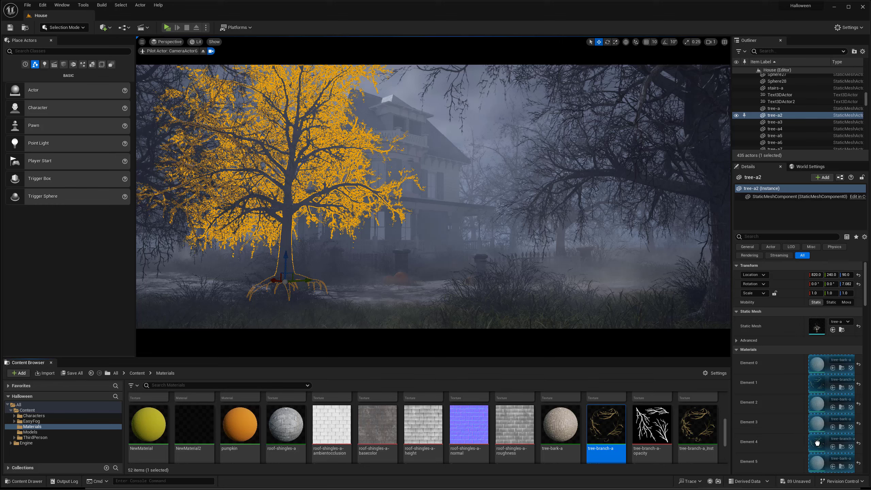
Assign the tree-branch-a material to the branch slots of tree-a12, the near tree framing the shot.
click(156, 242)
click(207, 287)
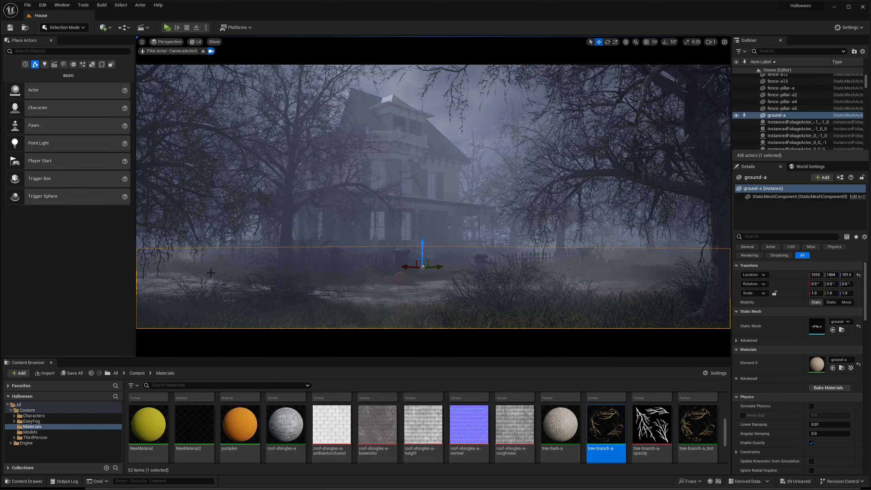
click(160, 252)
click(160, 236)
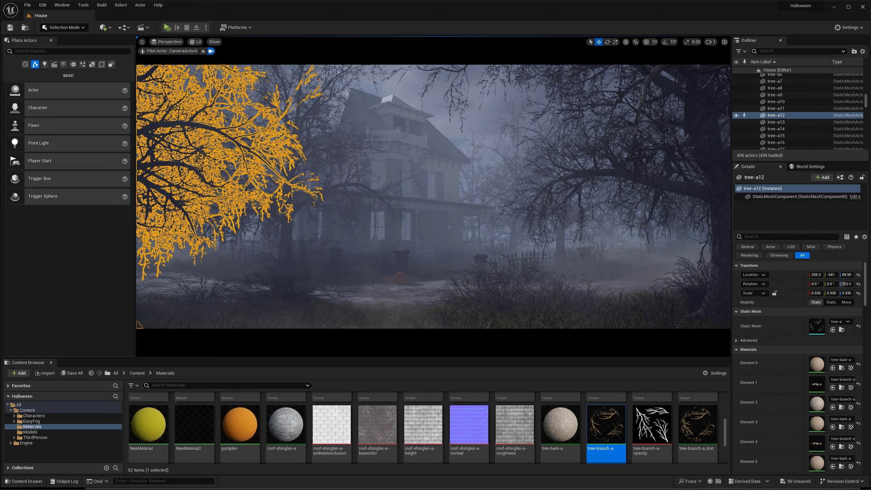
drag(606, 425, 802, 402)
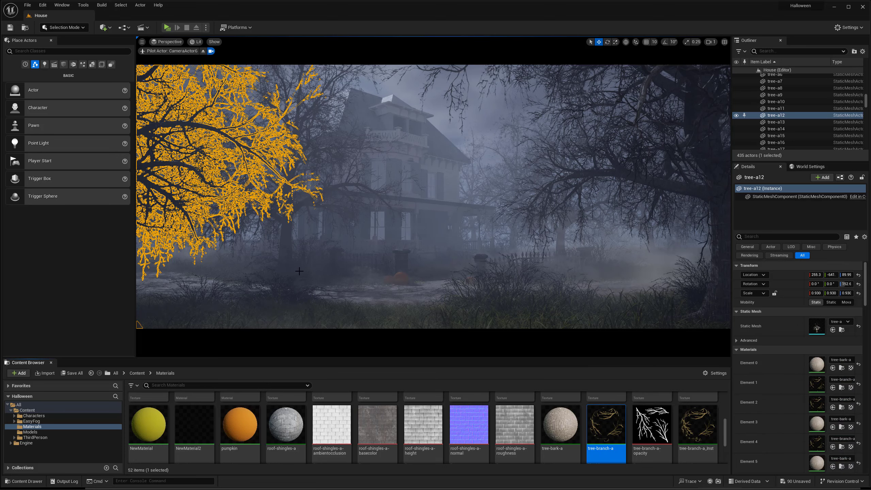
Scale tree-a2 down uniformly to about 0.831 and check it in the CameraActor6 framing.
click(299, 246)
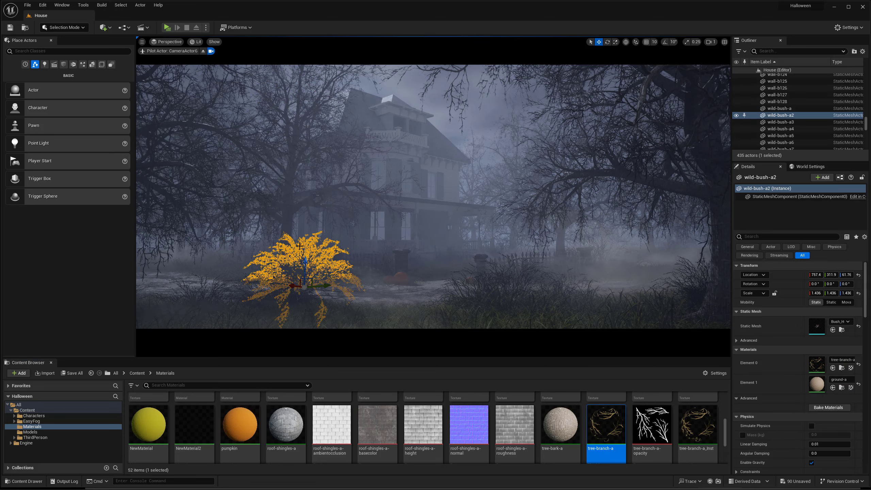
click(287, 223)
key(e)
key(r)
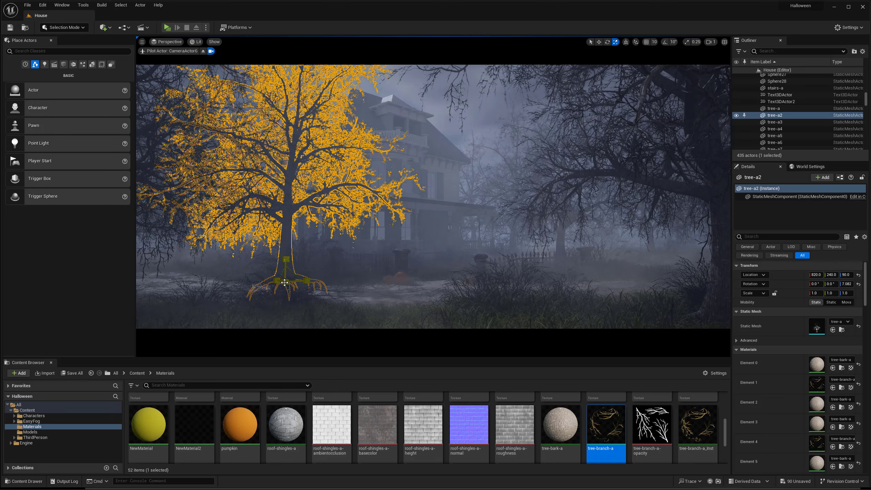
drag(285, 282, 281, 285)
key(g)
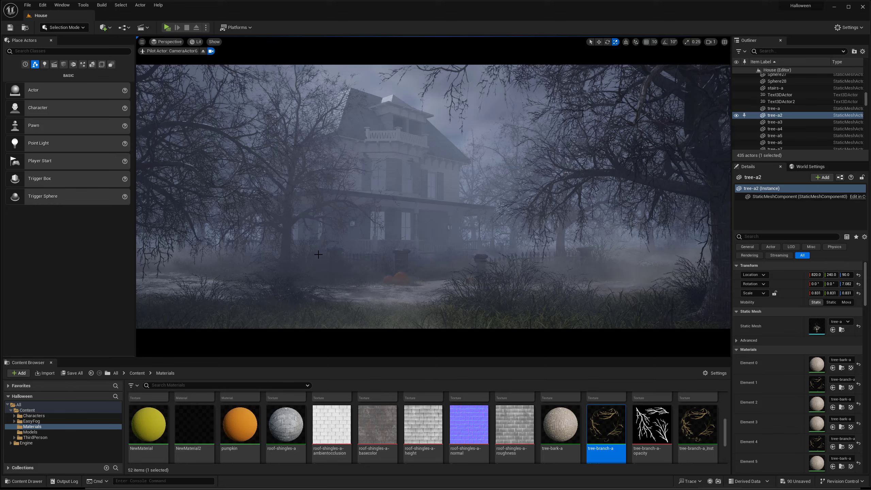
Stop piloting CameraActor6 and move tree-a12 to X about 379.7 and Y about -842.
click(184, 178)
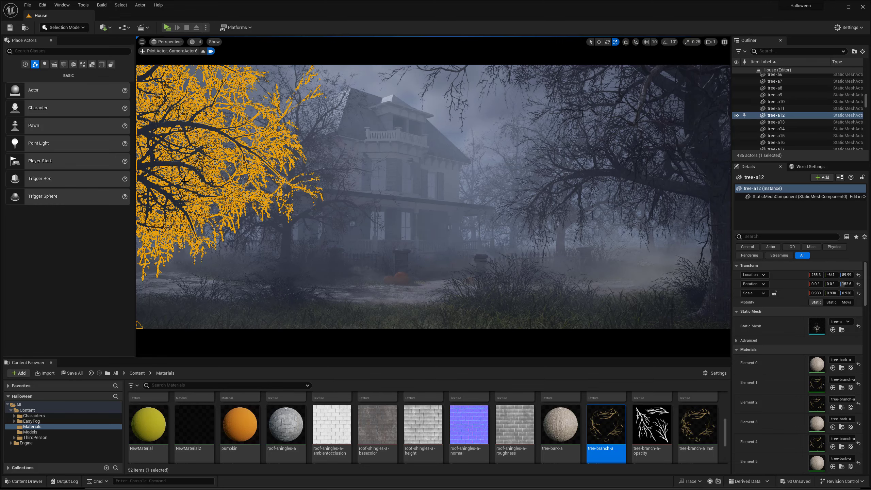
click(203, 50)
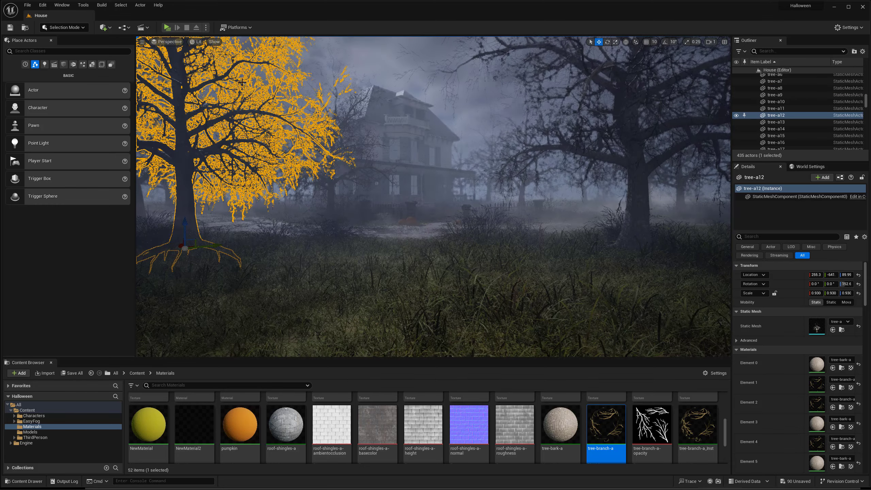
key(f)
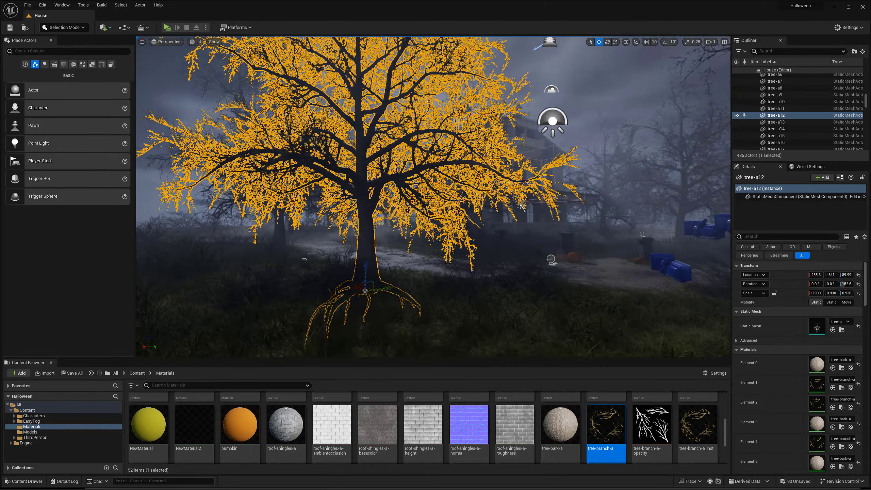
drag(358, 287, 288, 309)
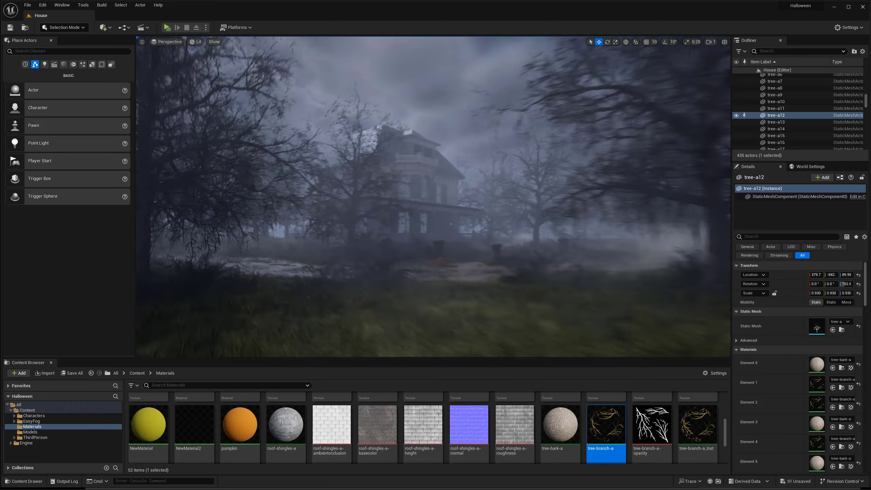
Preview the shots of CameraActor6 and CameraActor7, and pilot CameraActor5 to check how tree-a11 frames the house.
right_drag(399, 241, 425, 232)
key(g)
click(390, 229)
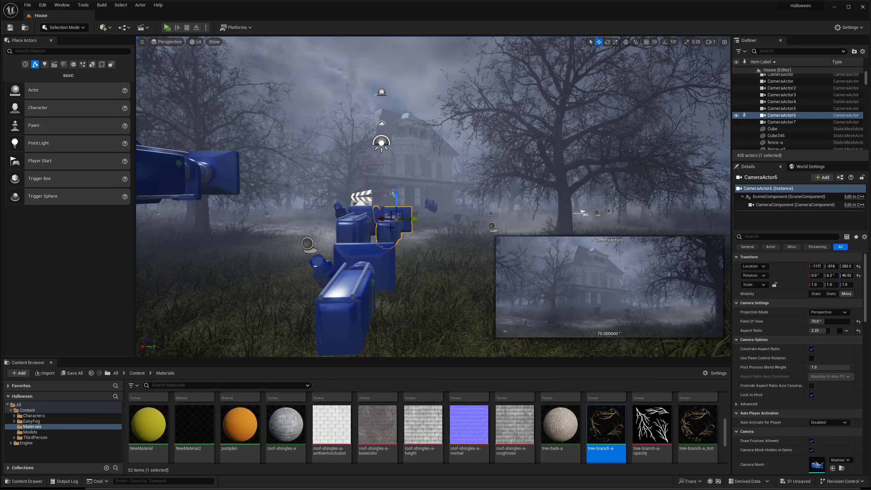
click(351, 236)
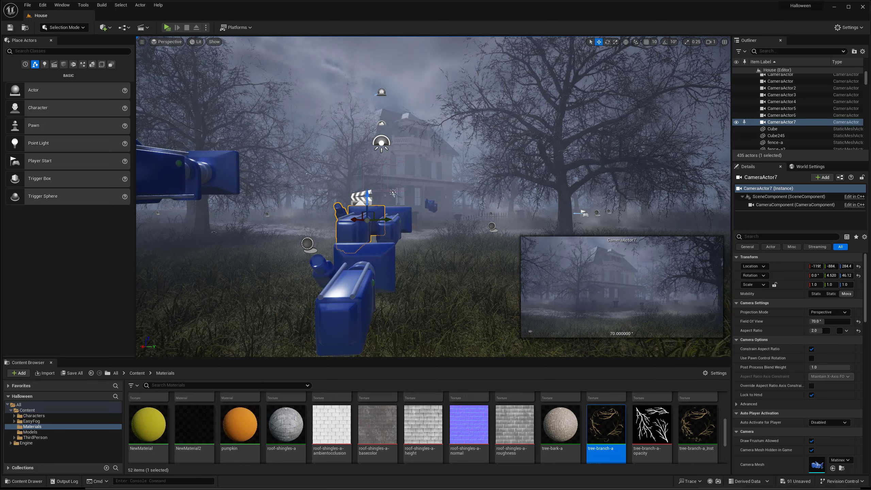
click(352, 297)
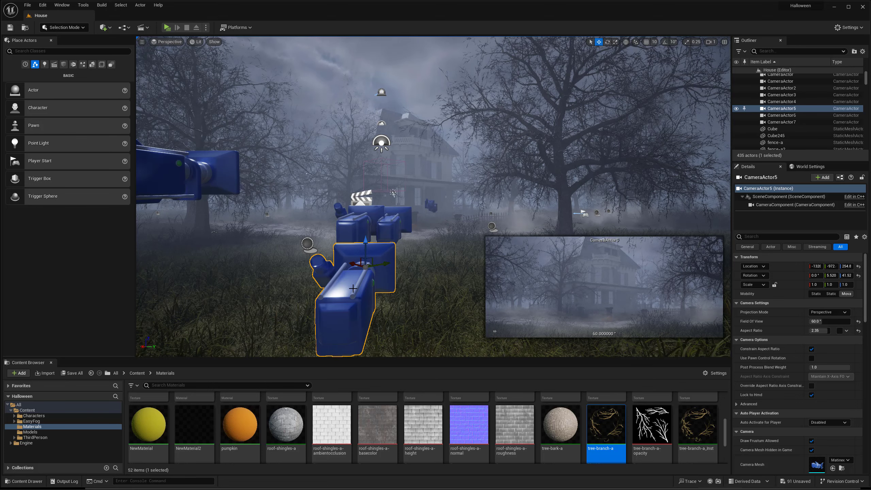
right_click(353, 289)
click(380, 361)
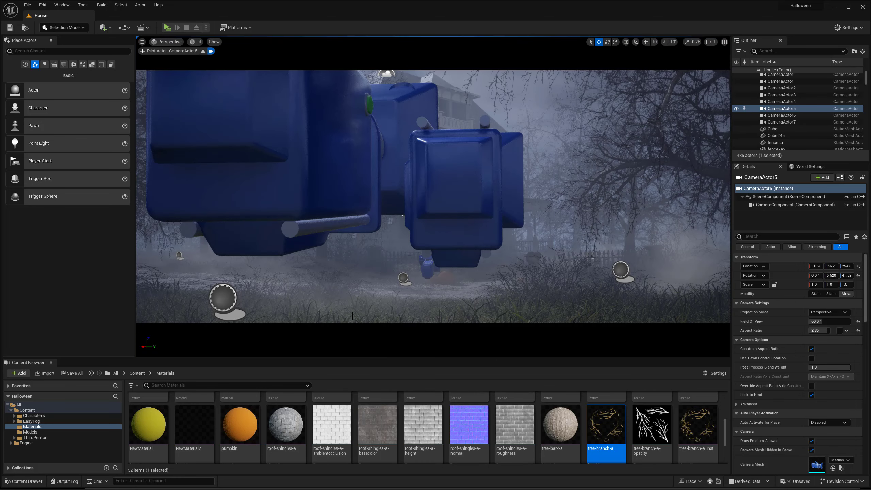
click(617, 168)
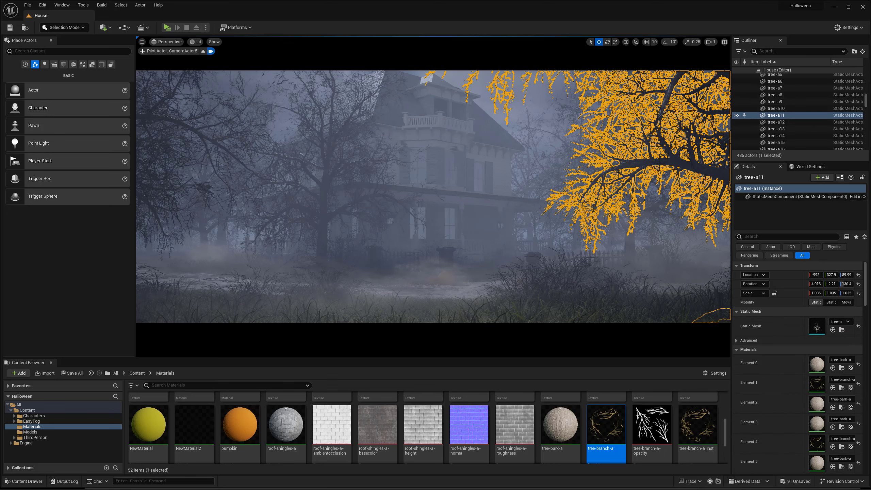
key(g)
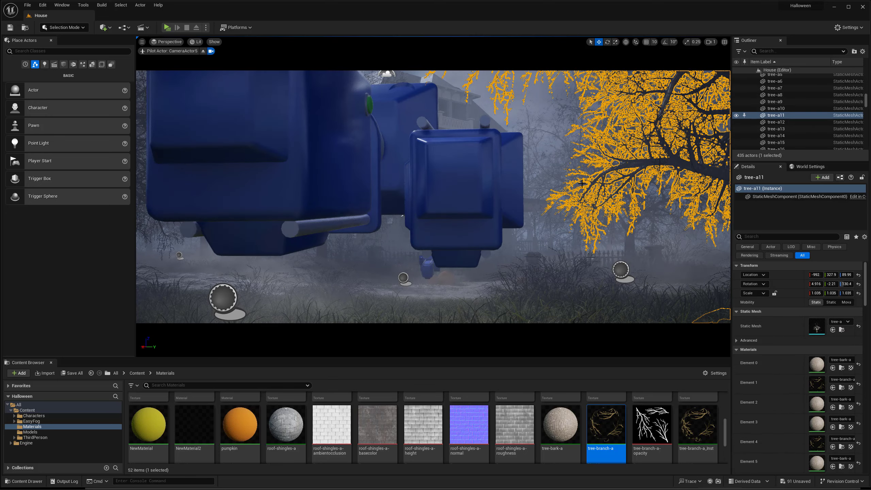
key(g)
click(203, 50)
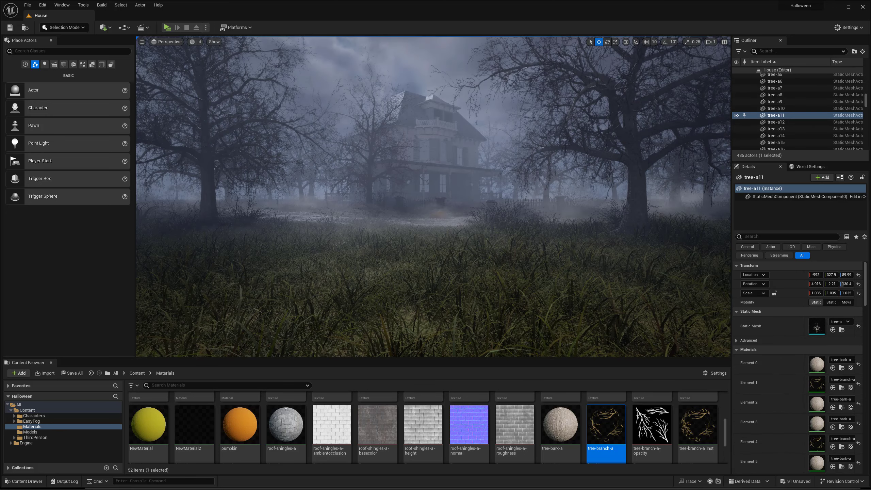
Rotate tree-a11 slightly around its vertical axis and check it in the CameraActor7 preview.
key(e)
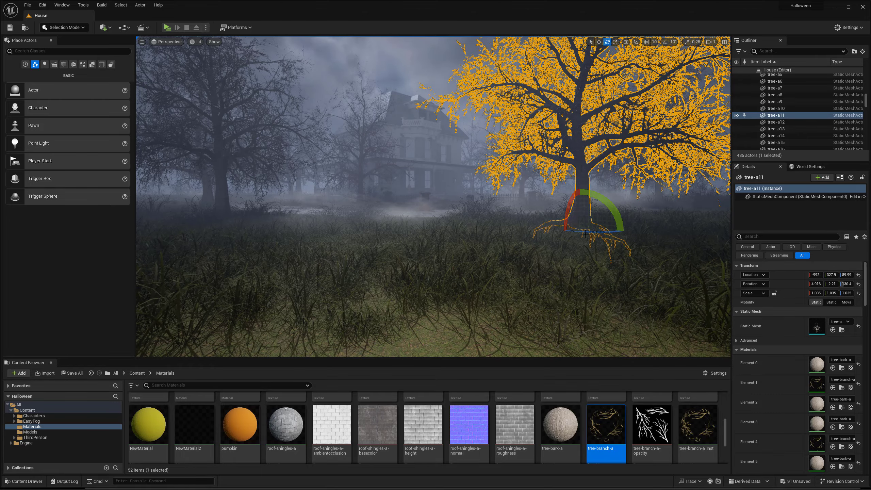
drag(584, 232, 578, 232)
key(g)
key(g)
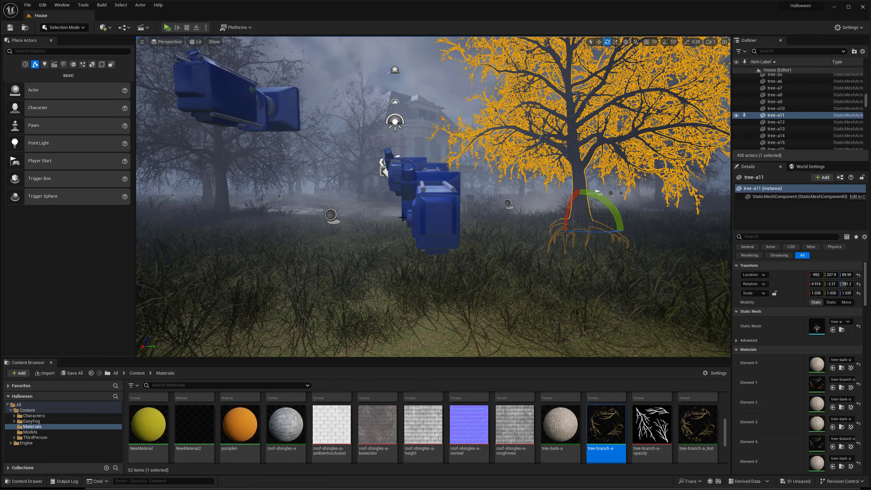
click(392, 174)
key(w)
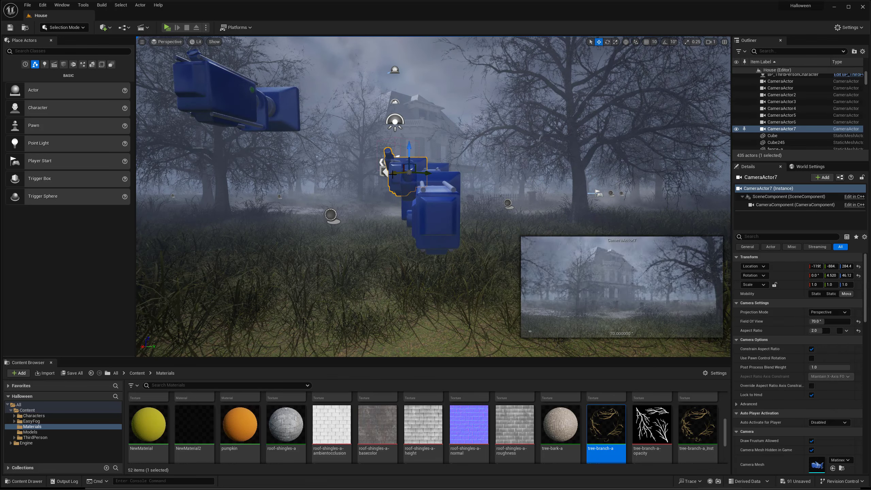
Tilt tree-a11 to about 3.9 and -7.2 degrees and check the framing in the CameraActor7 preview.
click(529, 131)
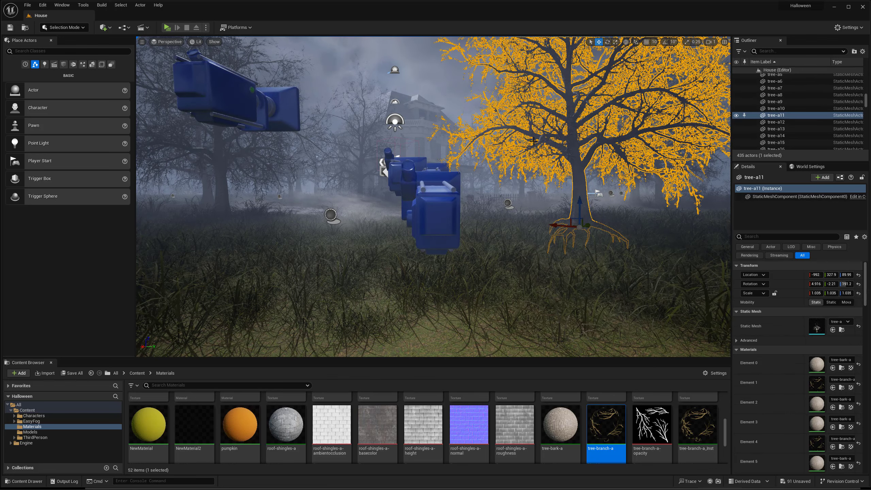
key(e)
drag(583, 197, 500, 196)
click(393, 161)
key(w)
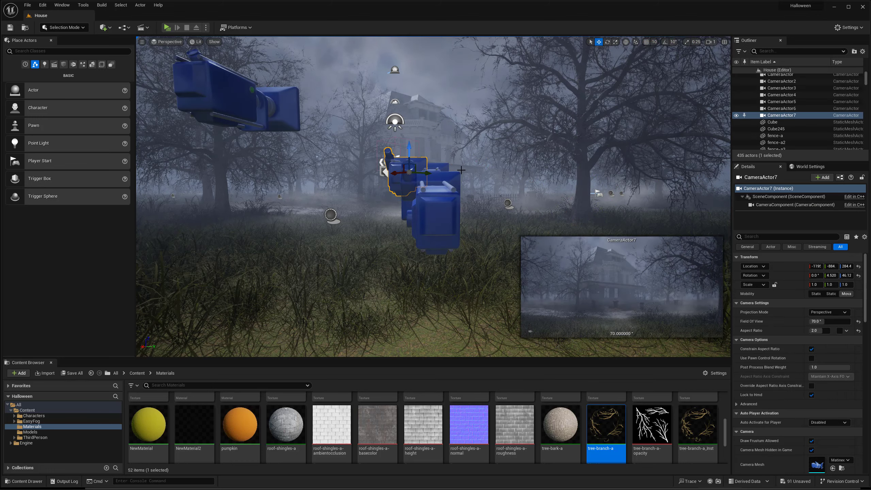
key(g)
key(g)
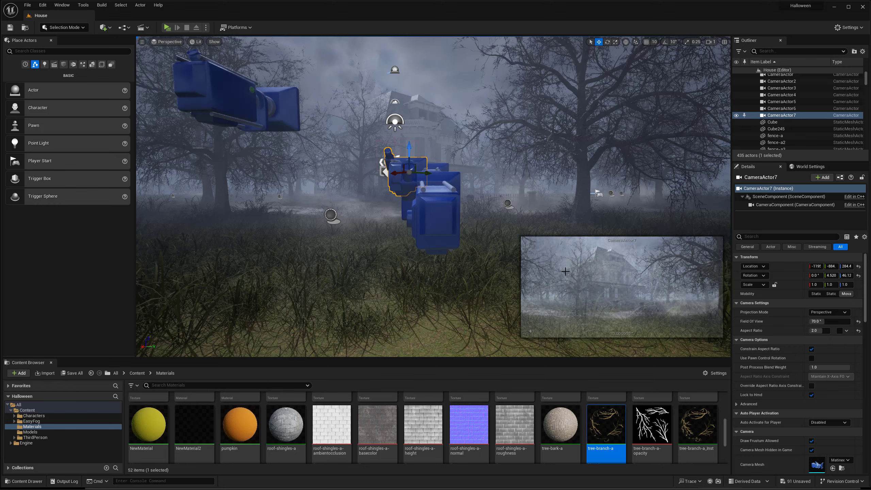
Keep the CameraActor7 preview pinned while moving tree-a11 to X about -961.
click(560, 232)
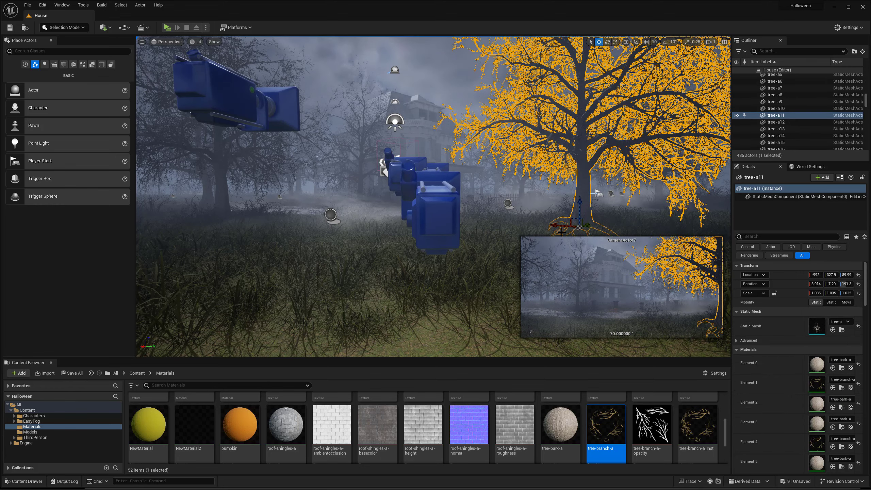
drag(553, 226, 549, 226)
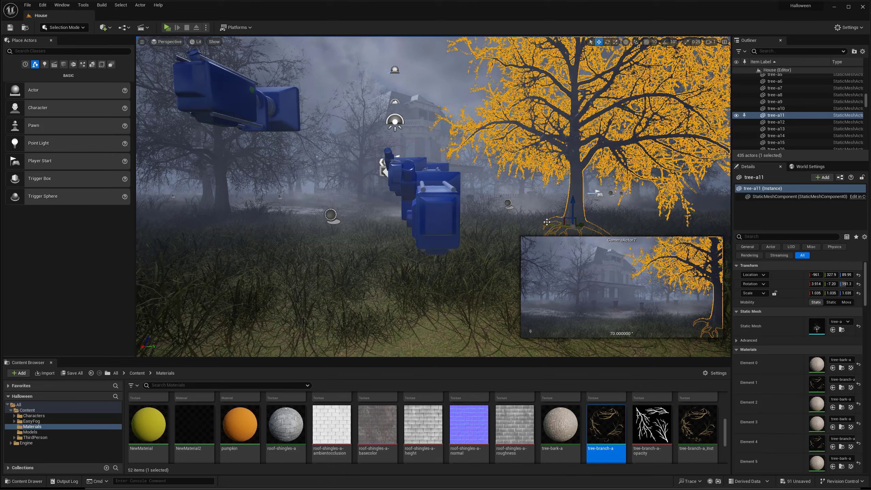
key(g)
key(g)
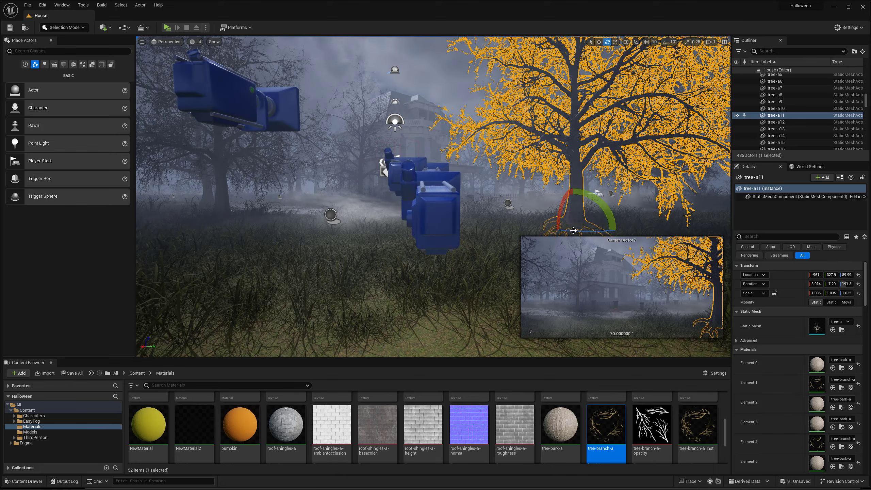
Try enlarging tree-a11 uniformly to a scale of about 1.308.
drag(573, 227, 579, 217)
key(g)
key(w)
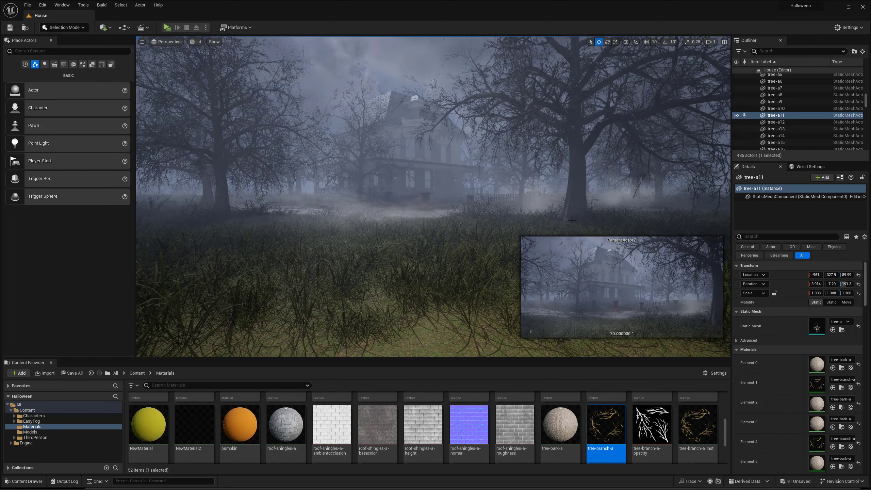
key(g)
key(ctrl+z)
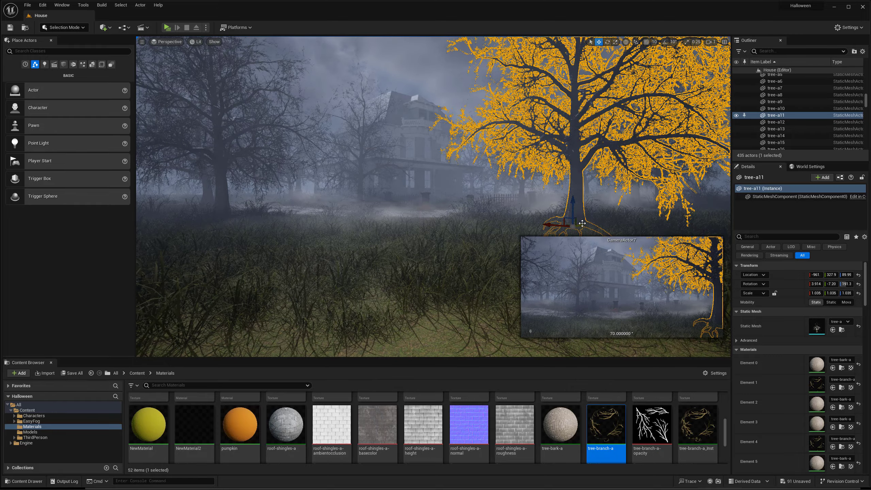
Move tree-a11 to X about -980 and Y about 16.7, and scale it to about 1.163 for the CameraActor7 shot.
drag(581, 223, 556, 225)
key(r)
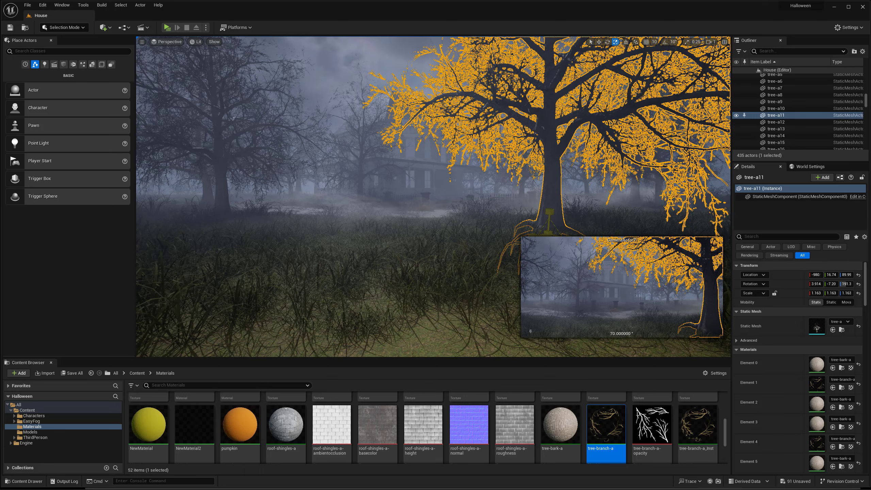
key(g)
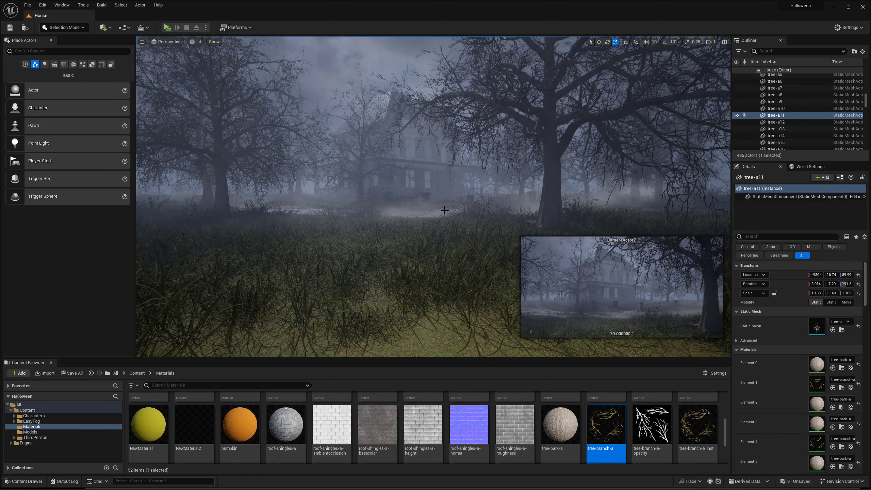
key(g)
scroll(456, 217, up, 5)
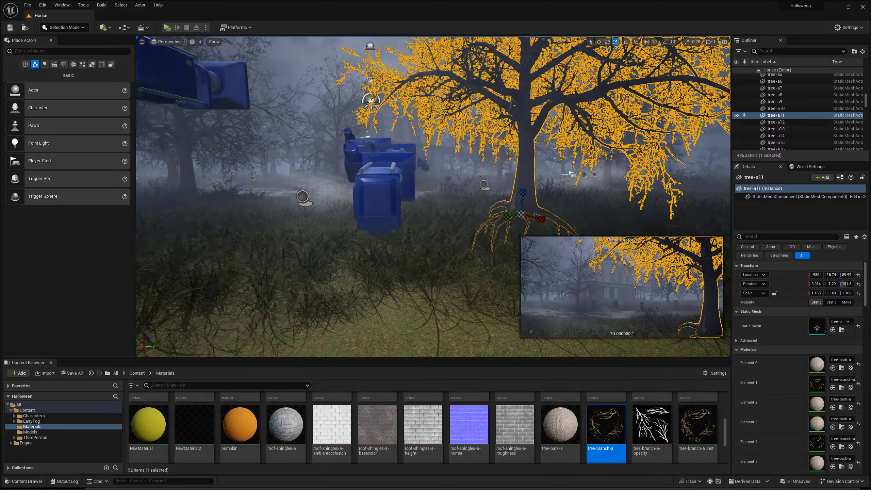
key(w)
key(r)
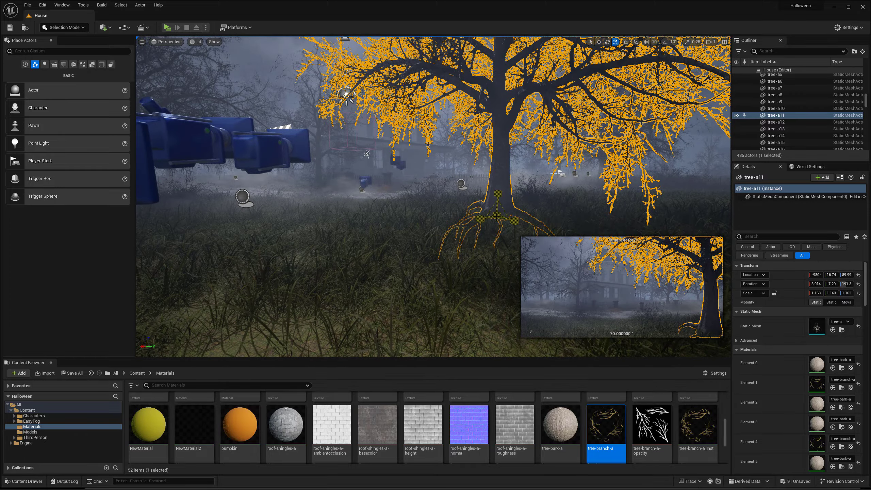
Scale tree-a11 to about 1.128, tilt it to about 3.6 and -8.8 degrees, and check the CameraActor7 framing without editor overlays.
drag(496, 217, 496, 217)
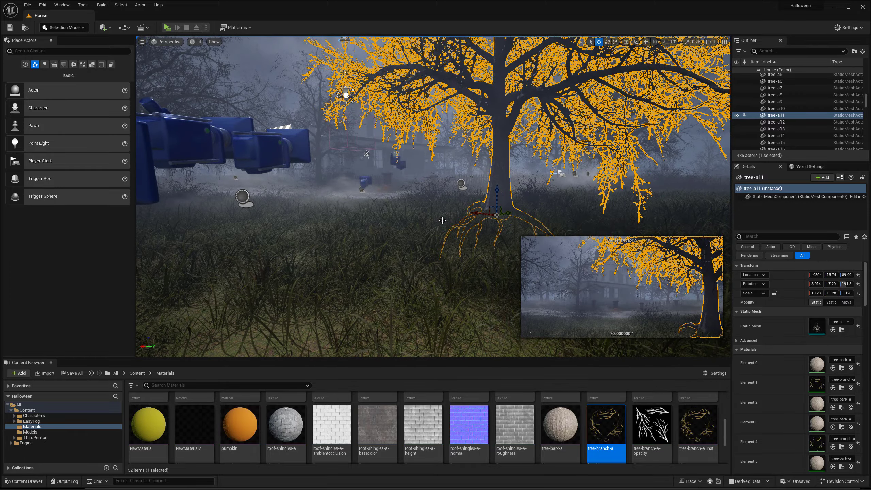
key(g)
key(g)
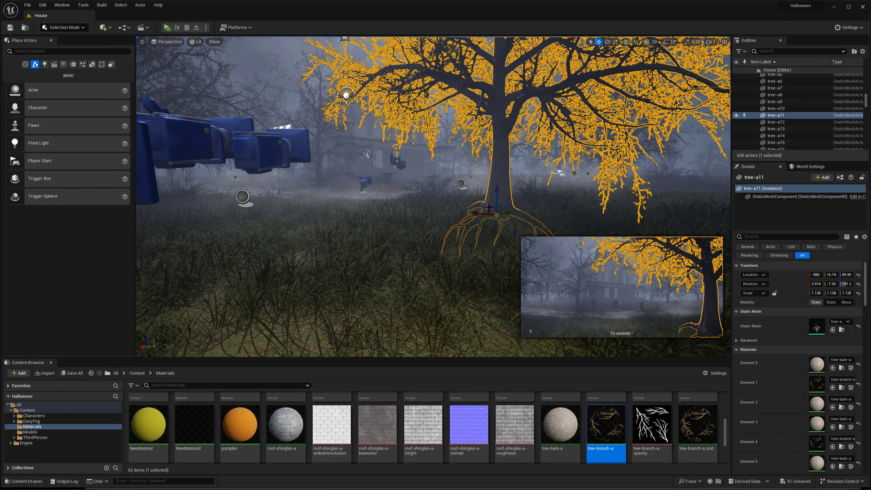
key(e)
drag(481, 194, 483, 193)
key(w)
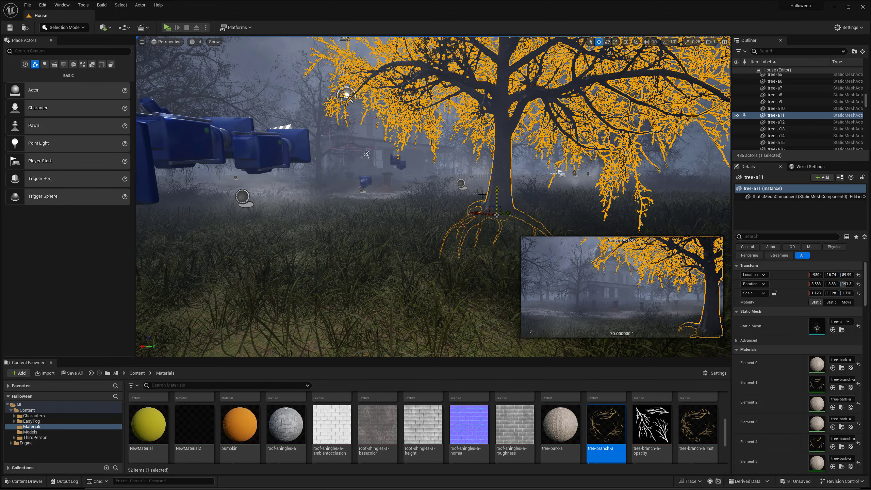
key(g)
right_drag(443, 184, 394, 188)
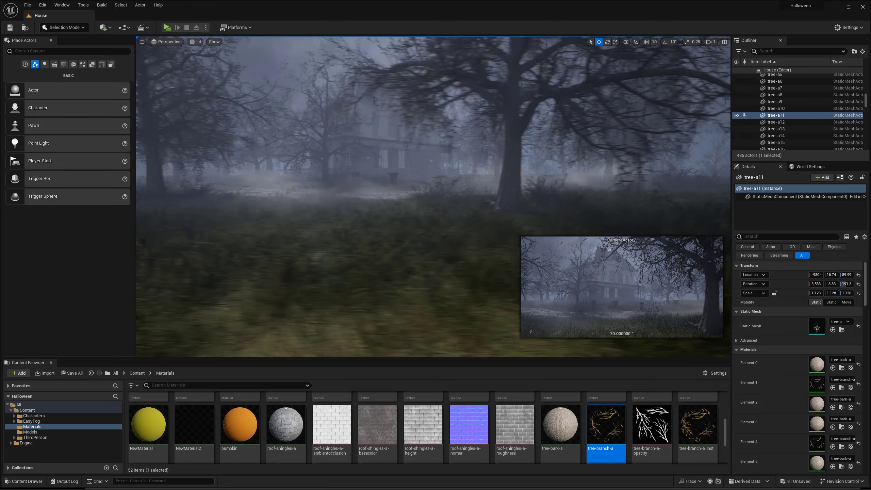
key(g)
scroll(349, 190, down, 5)
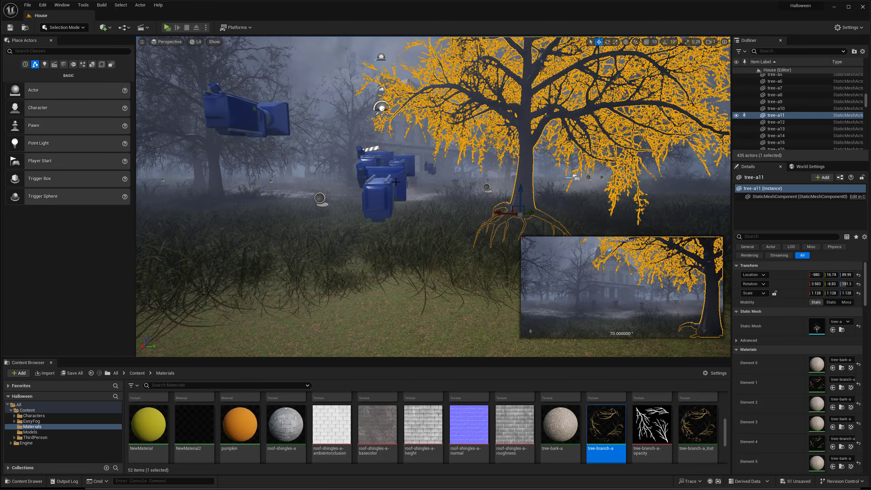
Select CameraActor7 among the grouped cameras and pilot it in the viewport.
click(376, 193)
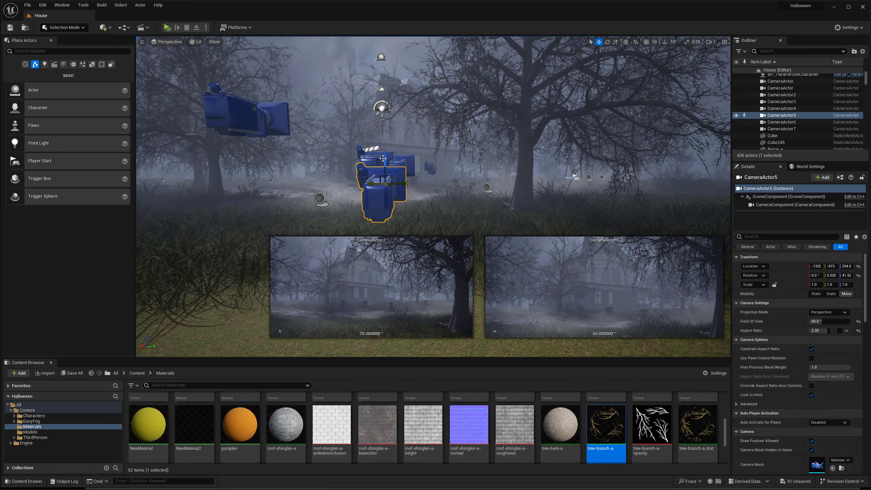
click(374, 157)
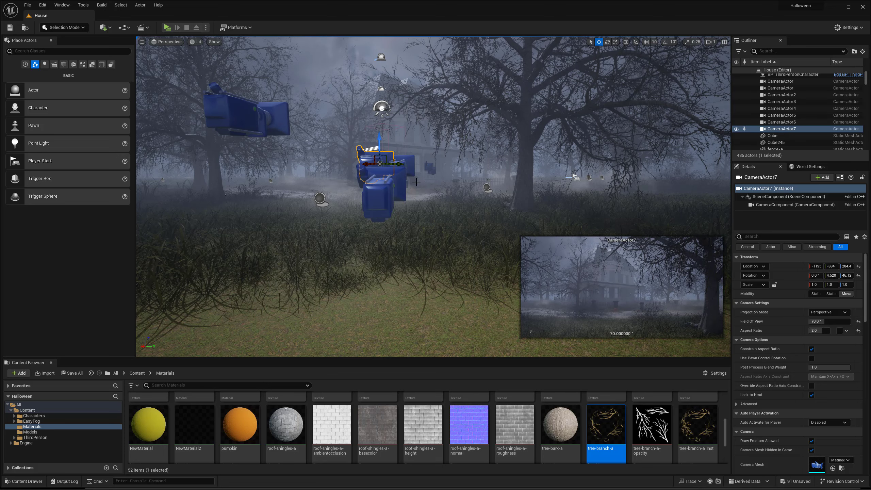
right_click(368, 156)
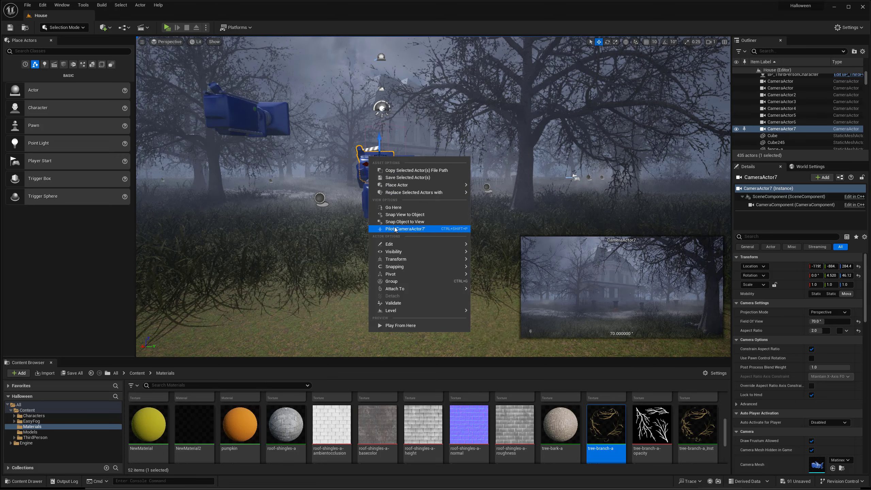
click(420, 227)
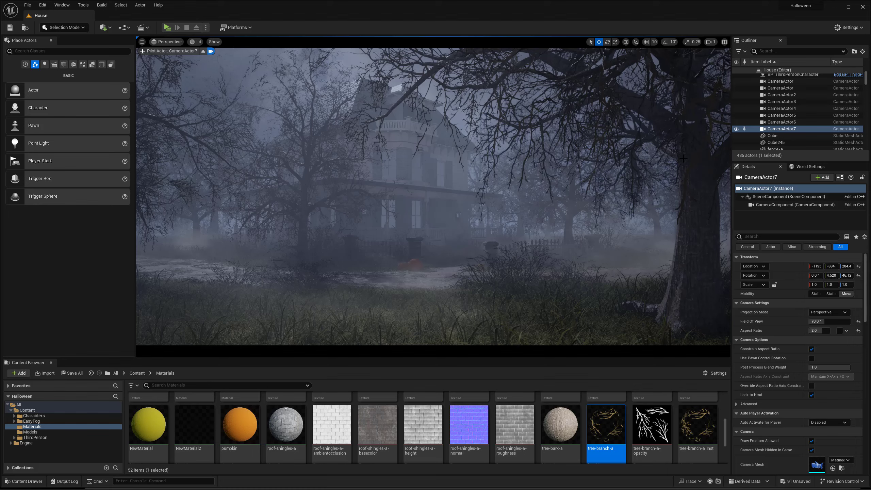
Rotate tree-a11 to about -1.94, -7.69 and 192.1 degrees, and move it to about X -977, Y 231.9.
click(682, 159)
key(e)
drag(683, 320, 684, 296)
key(w)
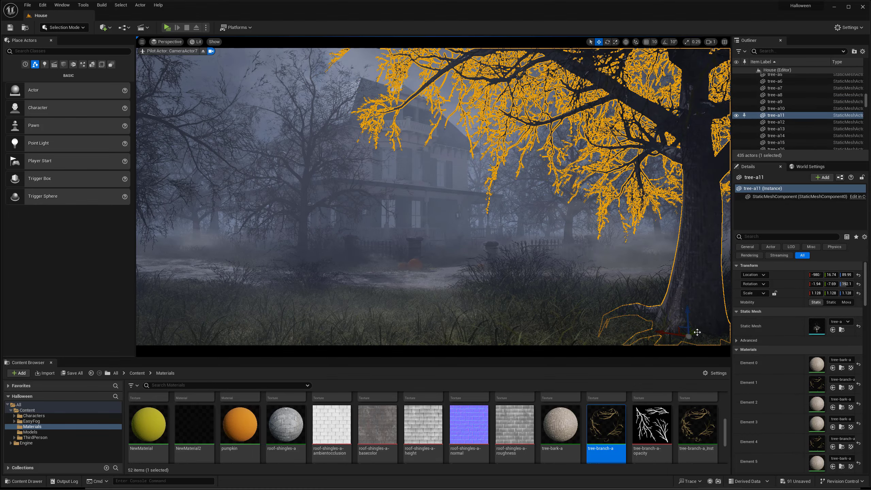
drag(697, 332, 689, 316)
key(g)
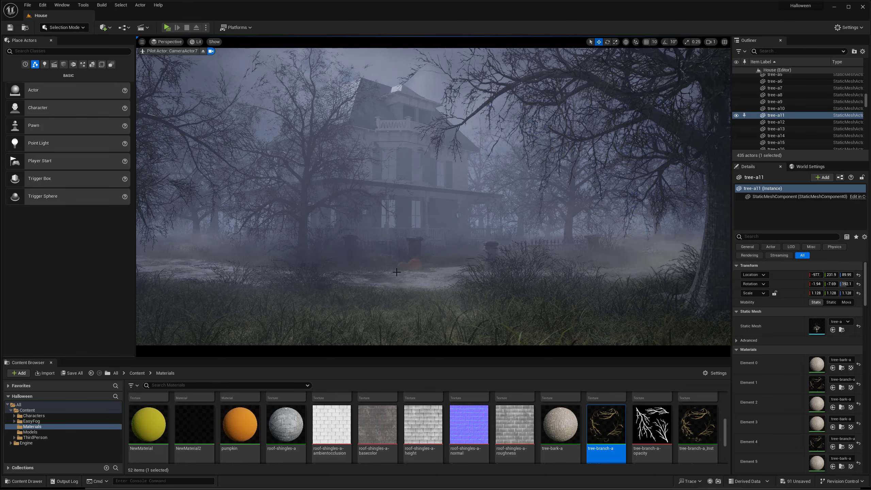
Try tilting tree-a11 to about -3.06 and -12.7 degrees in the CameraActor7 view.
key(g)
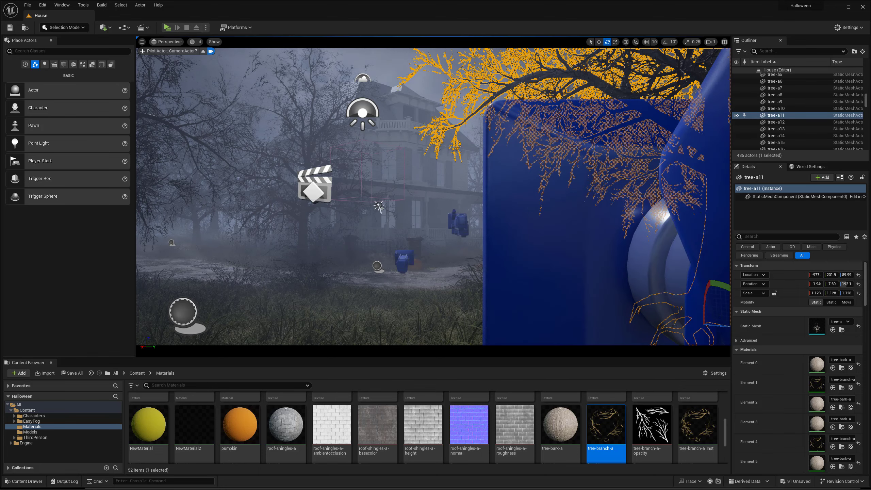
drag(715, 289, 712, 300)
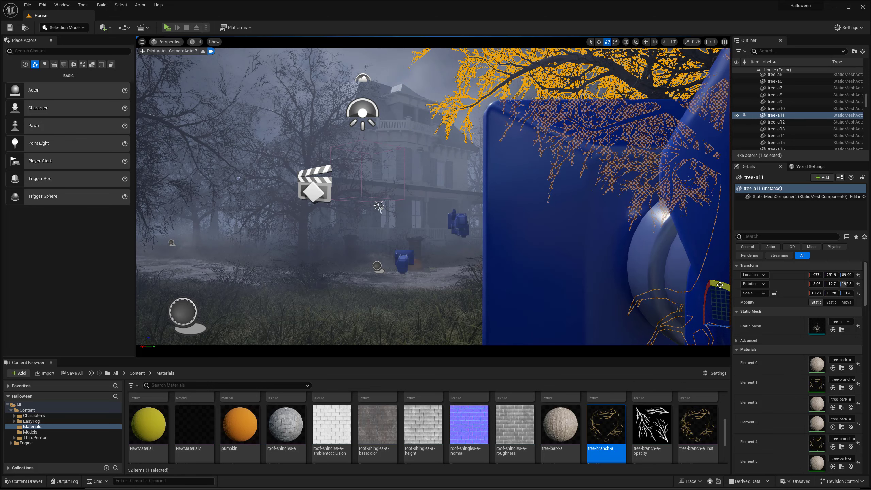
key(g)
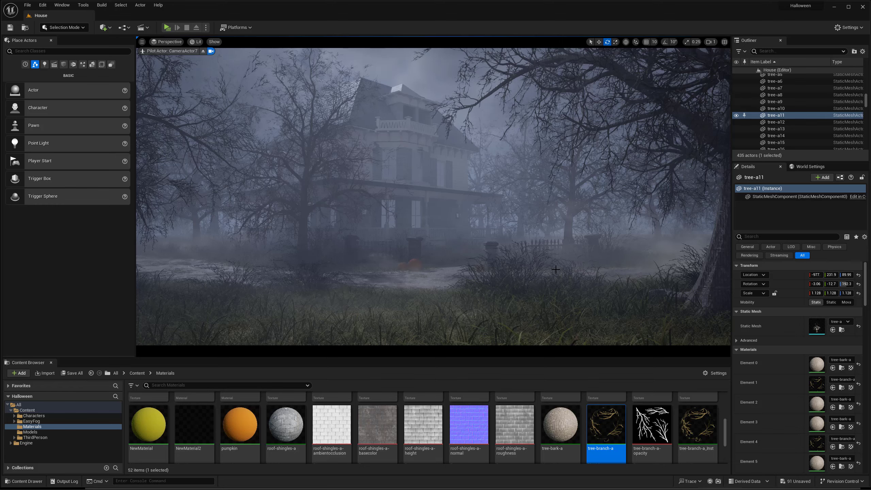
key(g)
key(g)
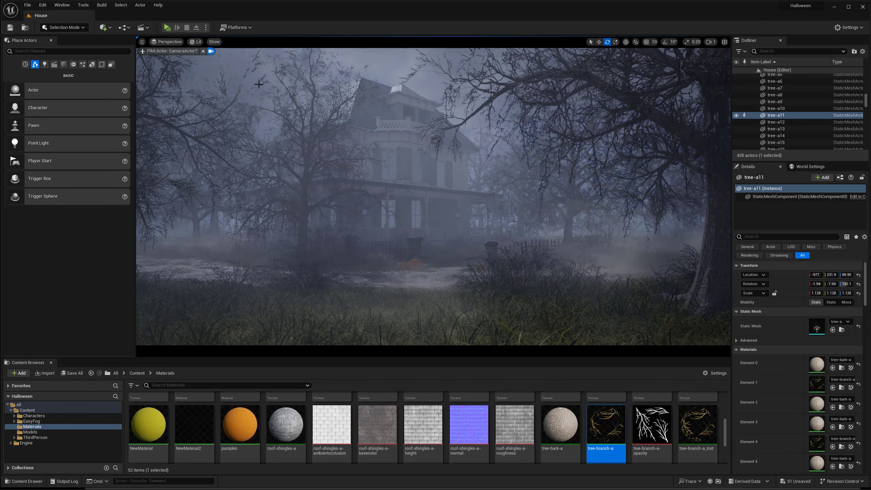
Stop piloting CameraActor7 and examine how the trees frame the haunted house from several viewpoints.
click(210, 51)
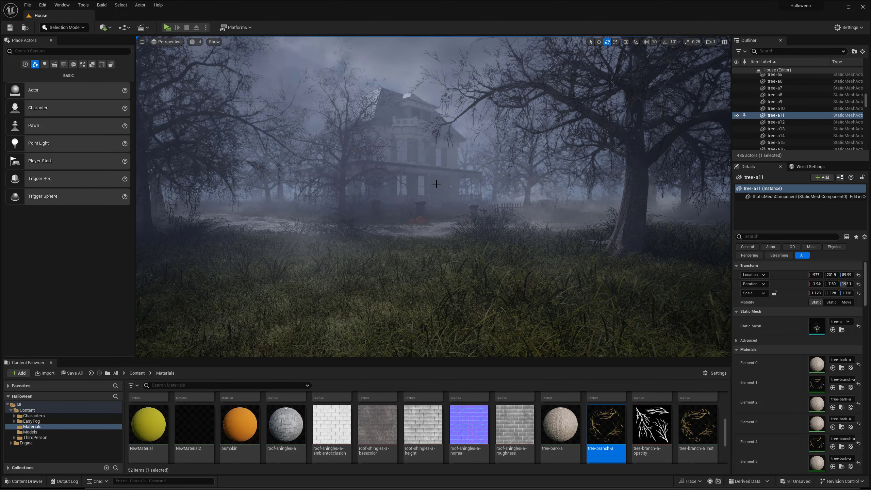
key(s)
right_drag(434, 196, 502, 185)
key(w)
key(d)
key(w)
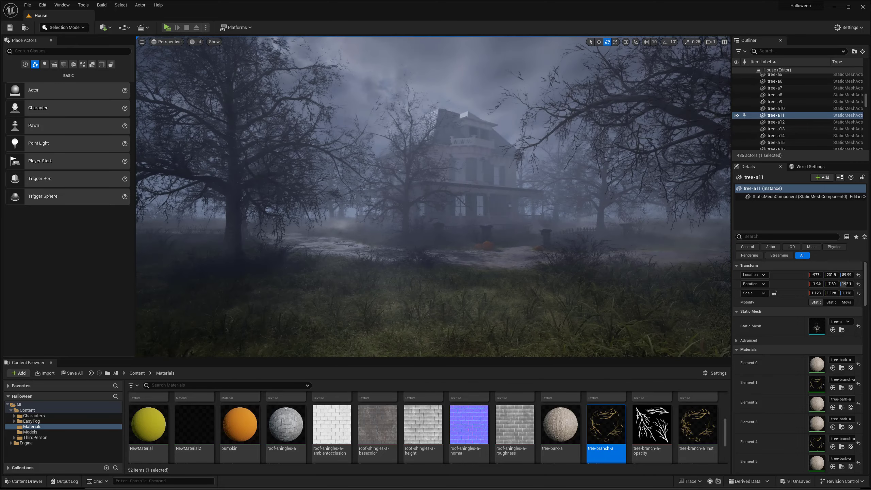
key(s)
mouse_move(432, 218)
right_down()
mouse_move(445, 224)
mouse_move(435, 232)
mouse_move(460, 231)
mouse_move(440, 233)
right_up()
key(w)
key(w)
key(s)
key(q)
right_drag(318, 284, 317, 285)
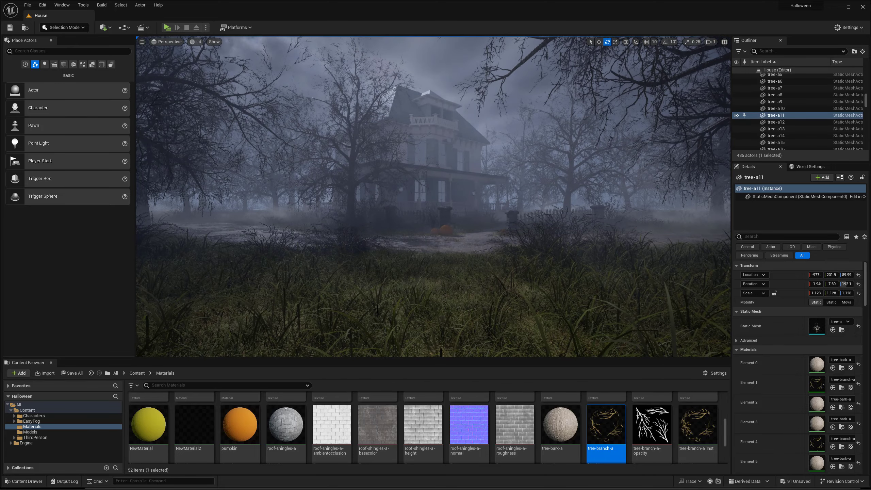
Look through the assets in the Materials and Models folders.
scroll(373, 434, up, 5)
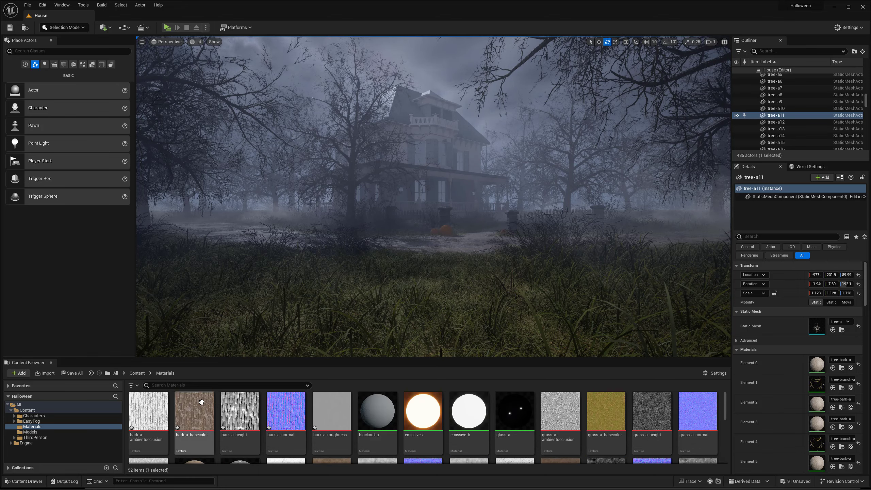
scroll(416, 432, down, 5)
scroll(416, 431, down, 3)
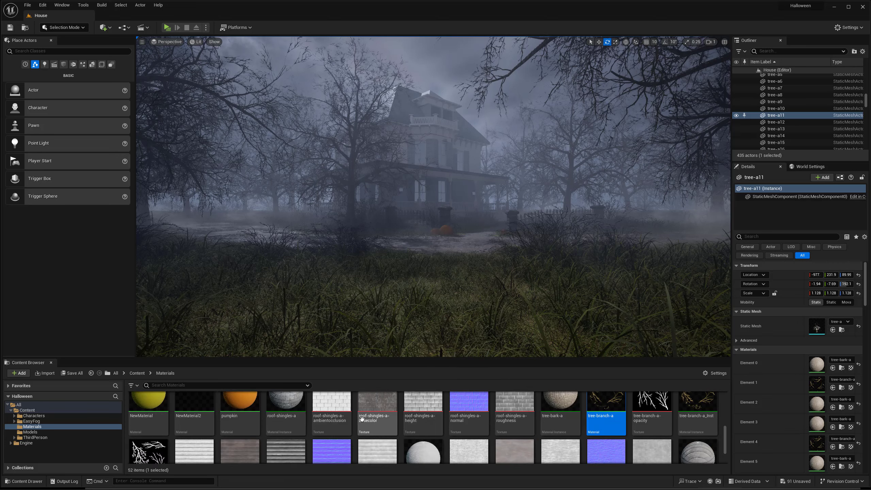
click(137, 372)
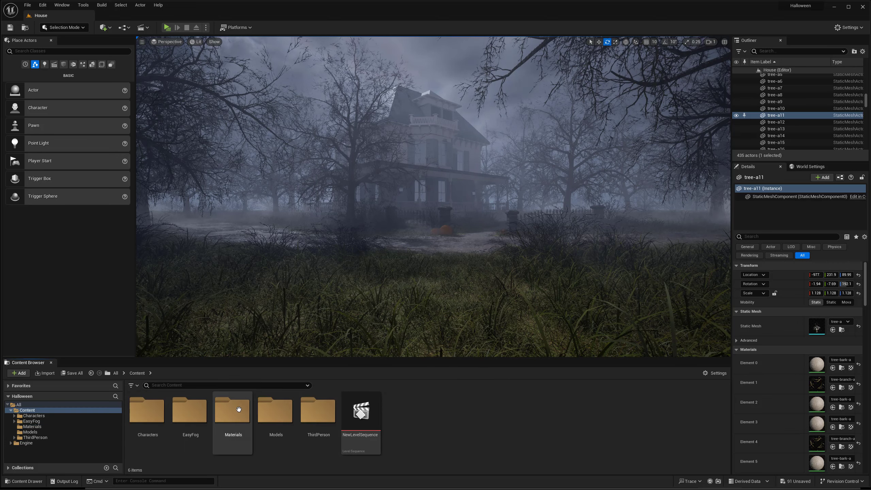
double_click(275, 410)
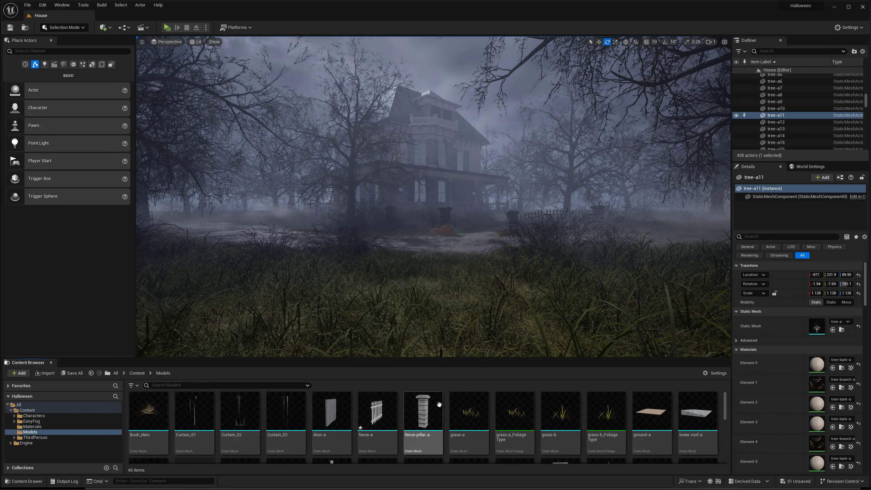
scroll(334, 425, down, 3)
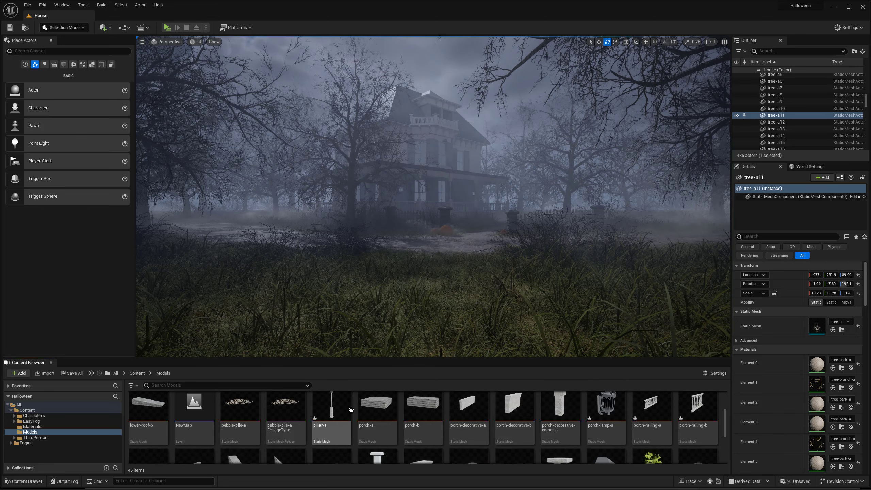
scroll(374, 412, down, 2)
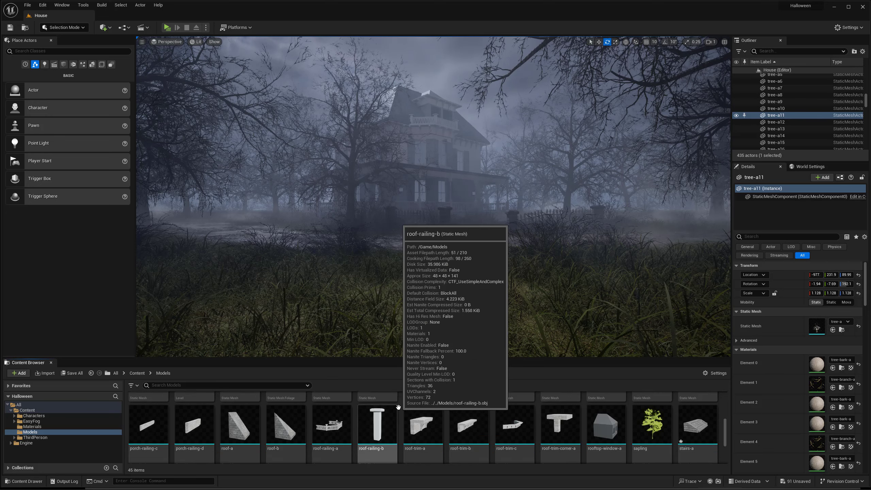
scroll(473, 414, down, 2)
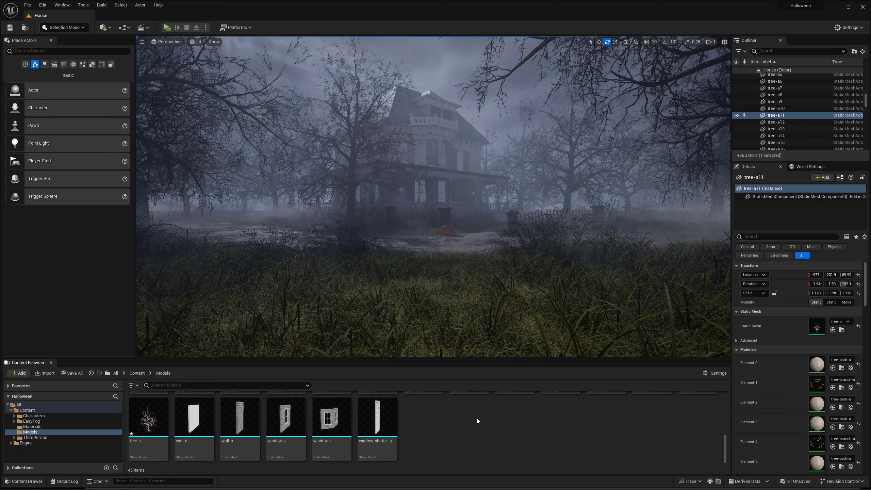
scroll(476, 418, up, 4)
scroll(524, 423, up, 1)
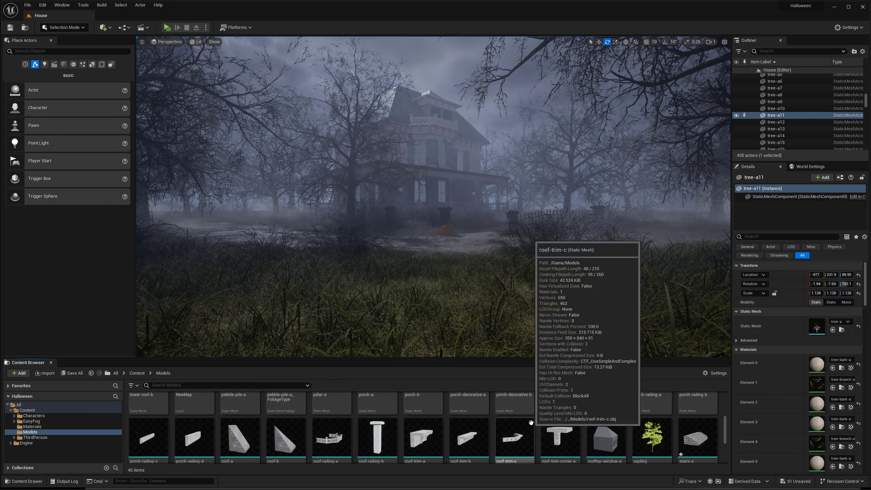
Place a point light at the wall-mounted porch-lamp-a2 lantern and adjust its position.
key(w)
right_drag(550, 315, 546, 316)
right_drag(504, 264, 501, 264)
click(456, 210)
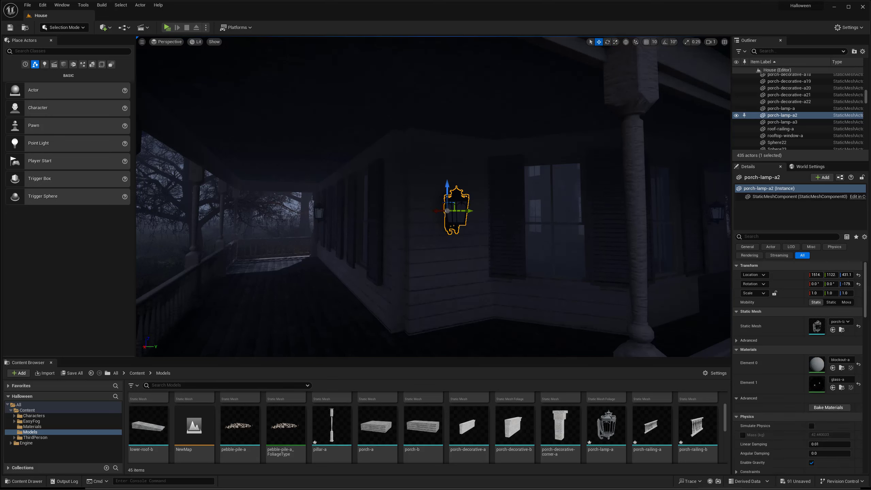
key(g)
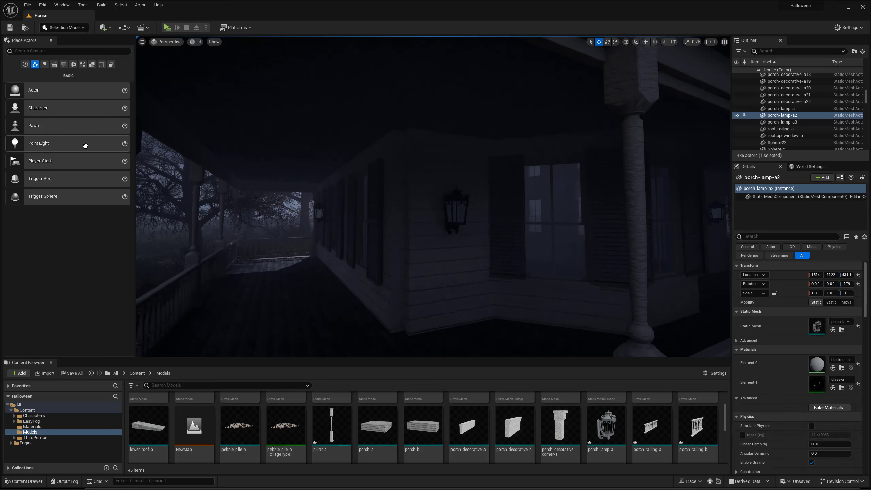
drag(90, 149, 473, 217)
key(f)
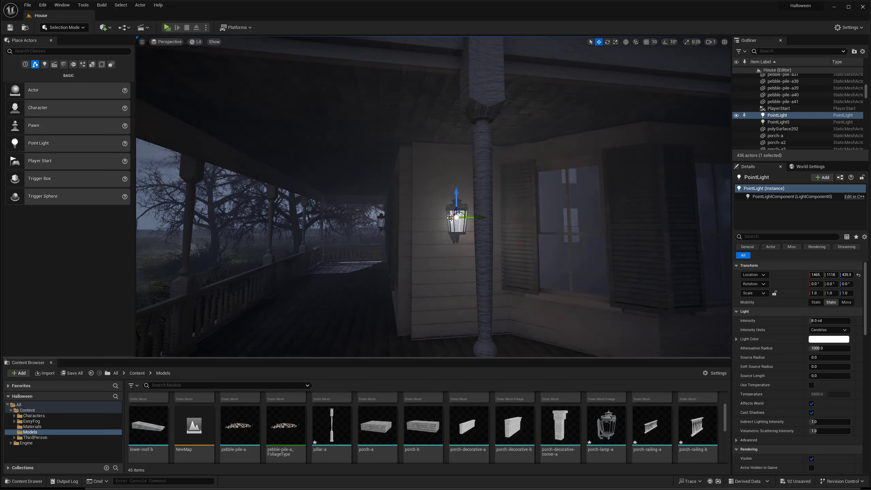
drag(450, 217, 449, 217)
Try turning off Cast Shadow on porch-lamp-a2, restore it, and inspect the lamp's lighting up close.
click(450, 222)
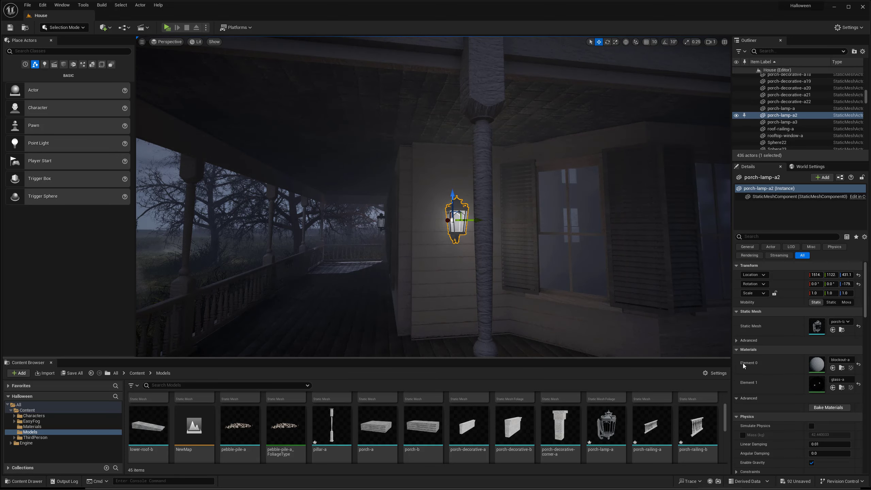
scroll(760, 385, down, 2)
scroll(779, 407, down, 5)
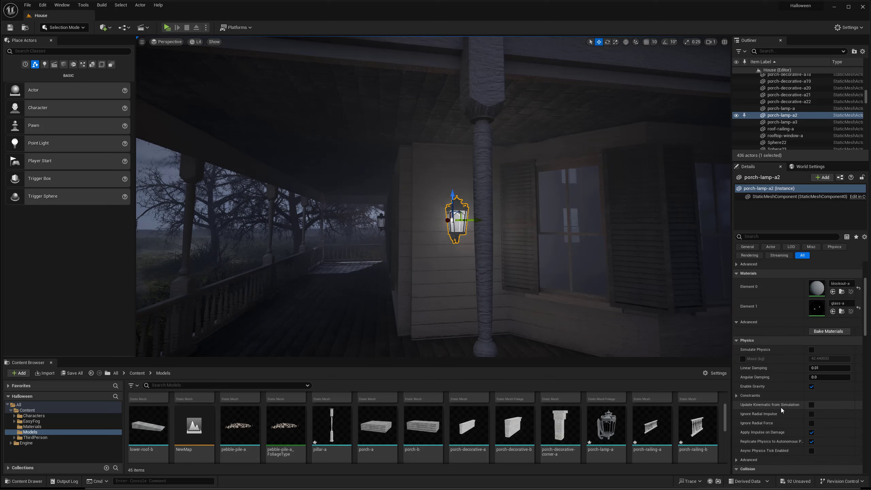
scroll(778, 402, down, 4)
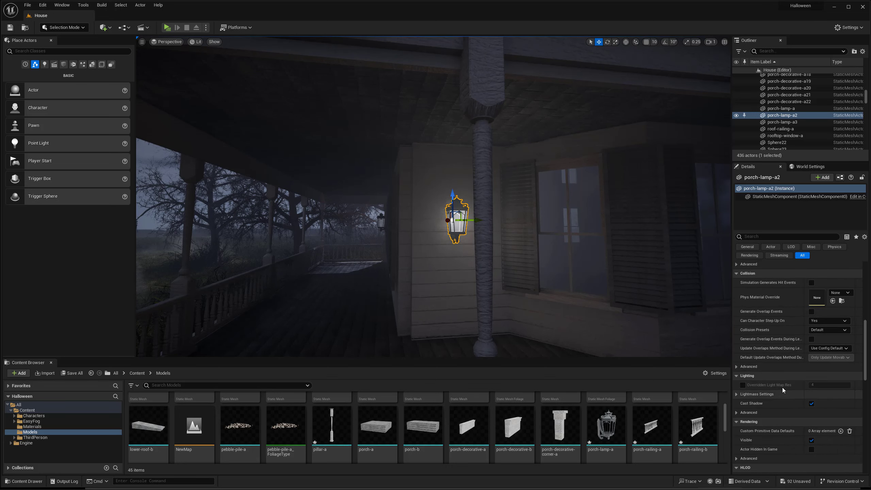
click(812, 404)
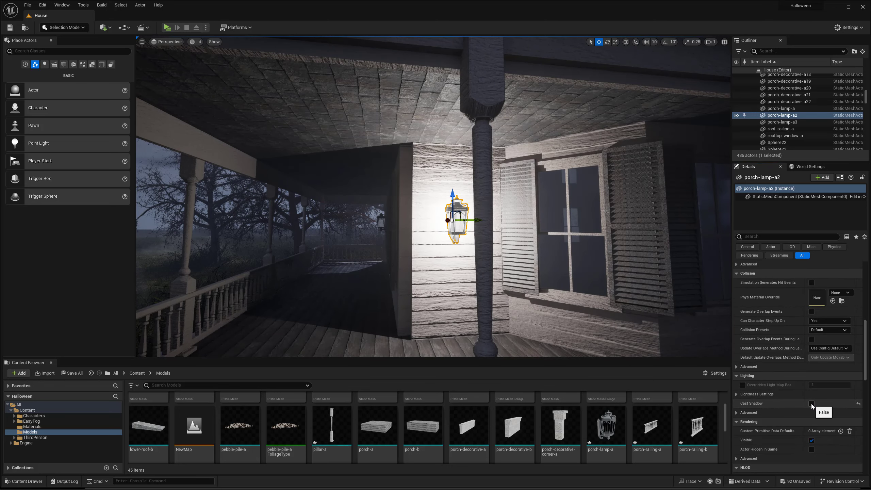
click(811, 403)
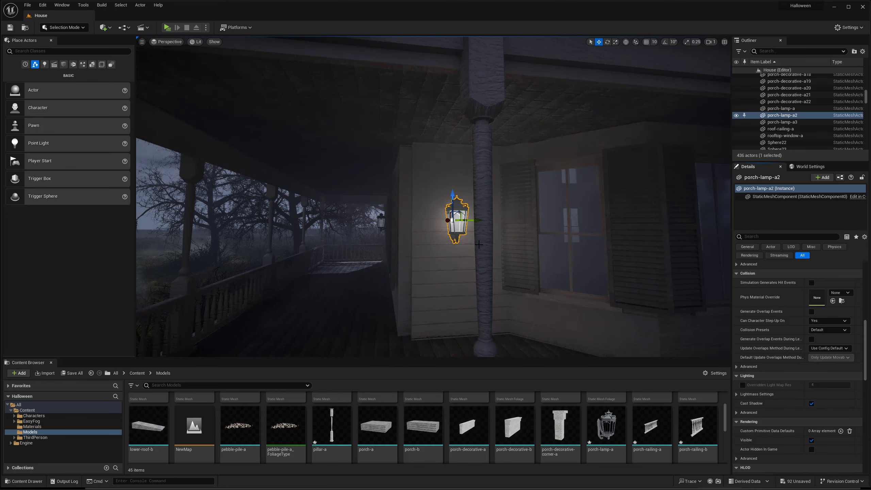
scroll(425, 234, up, 3)
scroll(425, 234, up, 3)
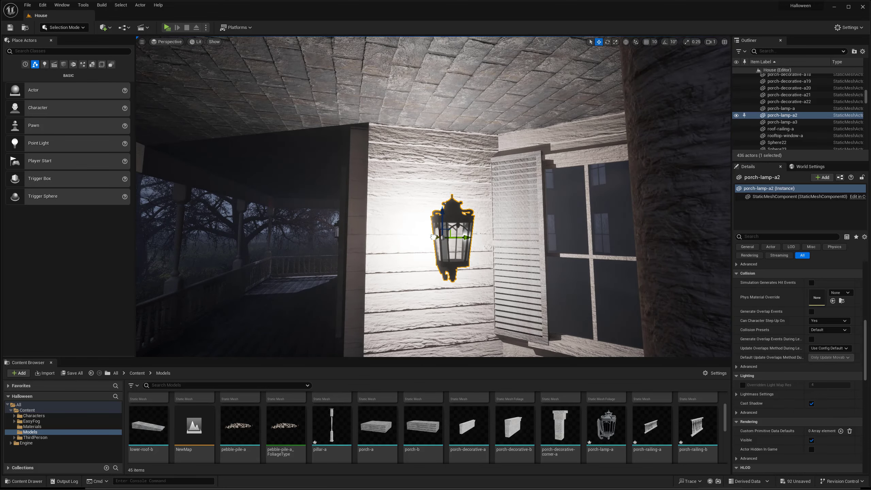
Select the point light at the porch-lamp-a2 lantern and enable Use Temperature with a temperature of about 2215.
scroll(445, 241, down, 2)
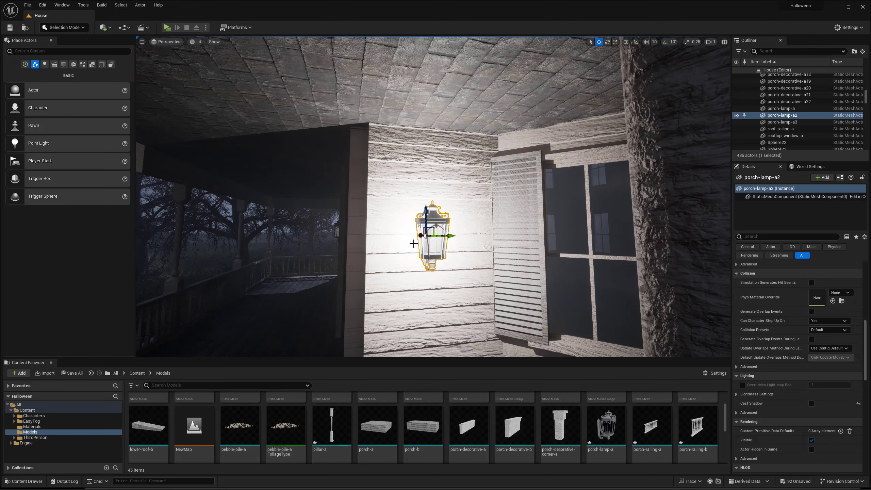
click(417, 236)
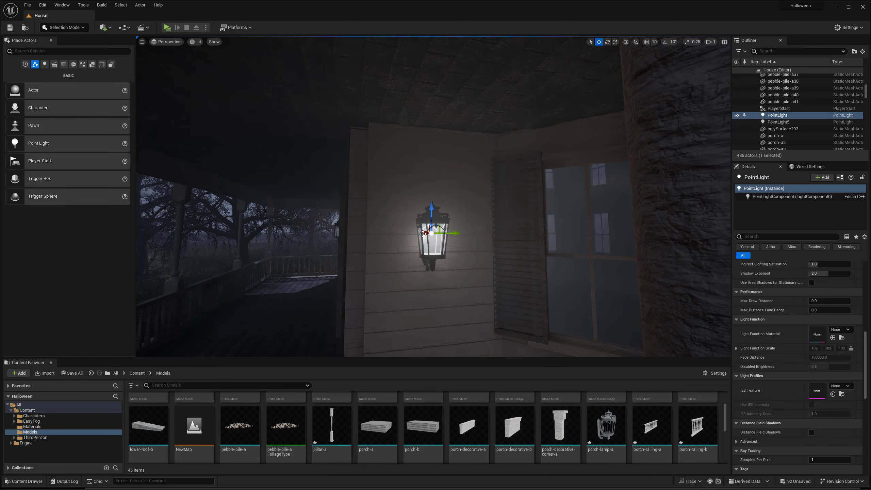
scroll(416, 236, down, 4)
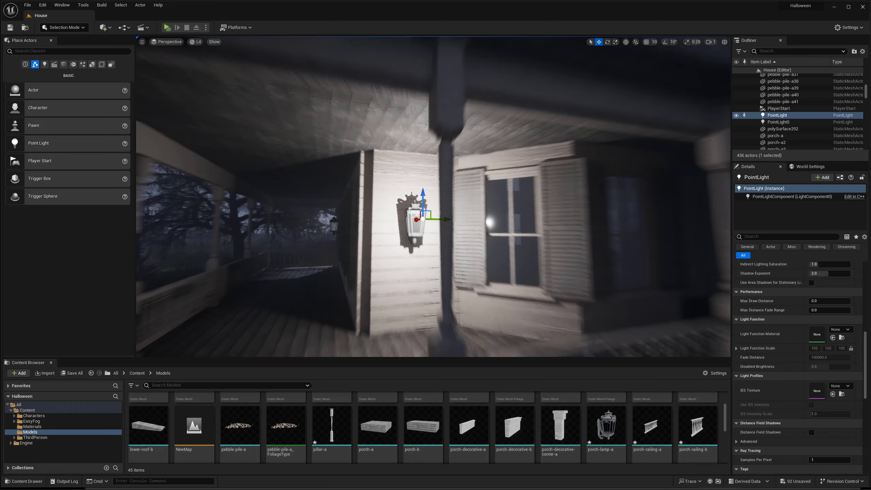
key(s)
right_drag(417, 236, 421, 239)
key(g)
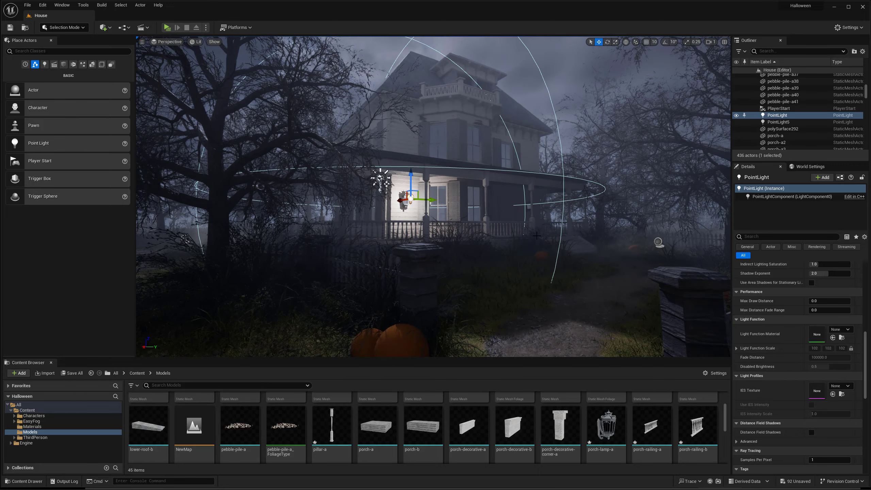
key(g)
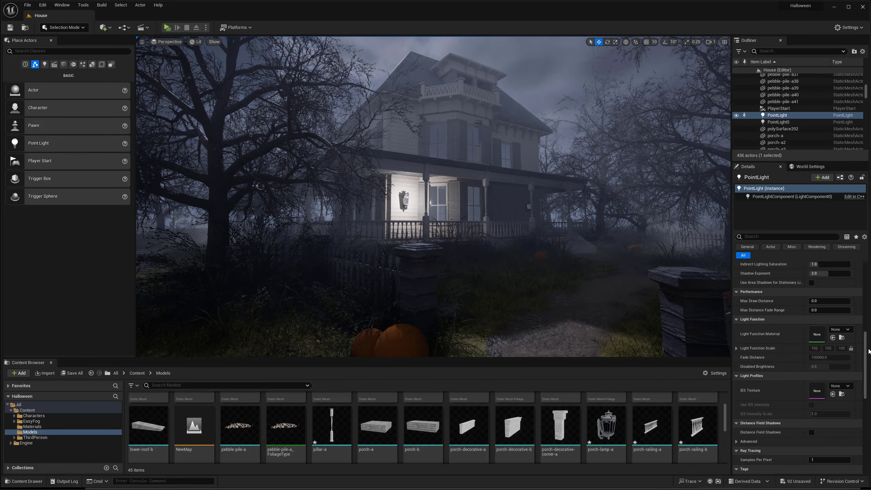
drag(865, 349, 867, 281)
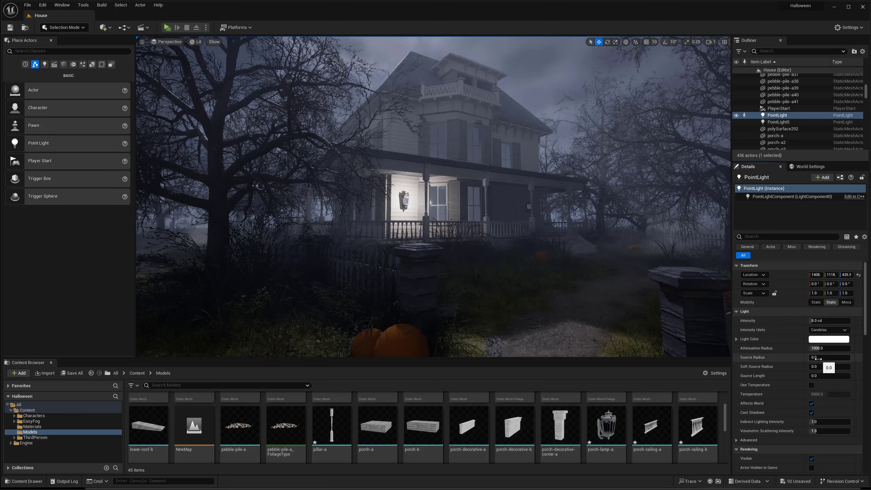
click(811, 385)
drag(819, 395, 808, 394)
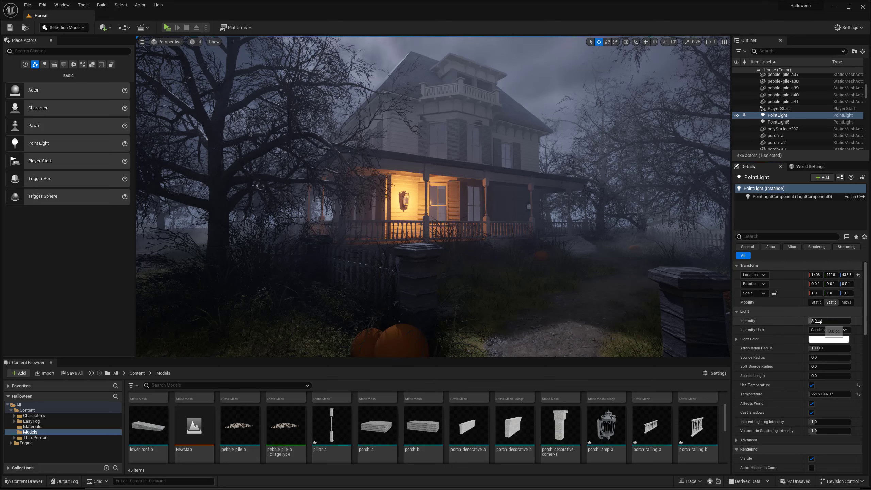
Set the lantern point light's intensity to 4 cd and check the porch glow from farther away.
click(817, 321)
text(4)
key(Return)
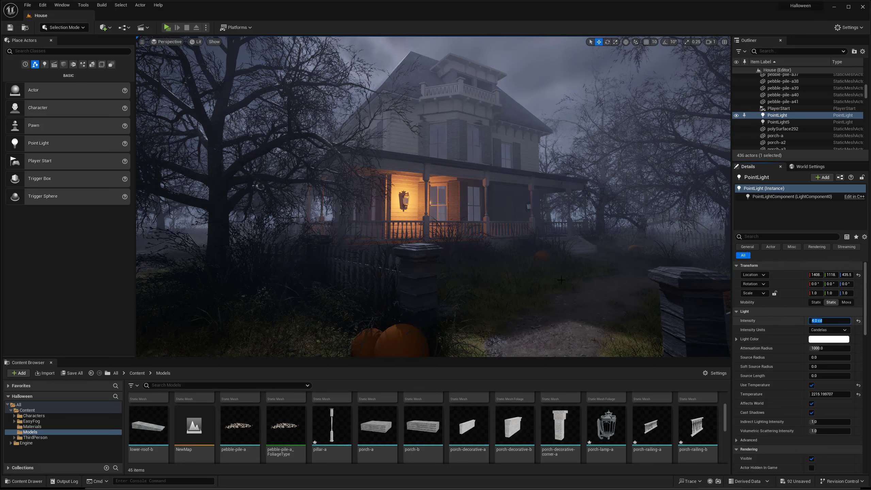
key(s)
right_drag(603, 247, 603, 248)
key(g)
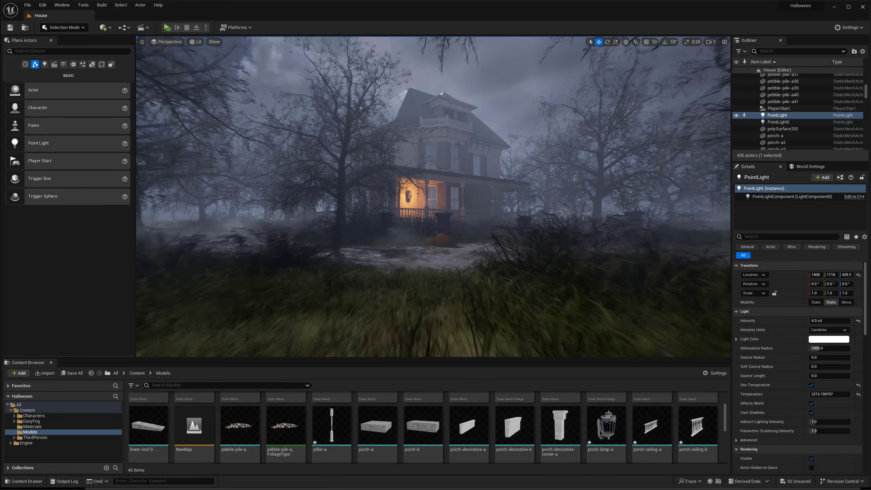
Shift the lantern's point light along the X axis to about 1427 and check the lit porch without editor icons.
drag(408, 195, 401, 194)
key(g)
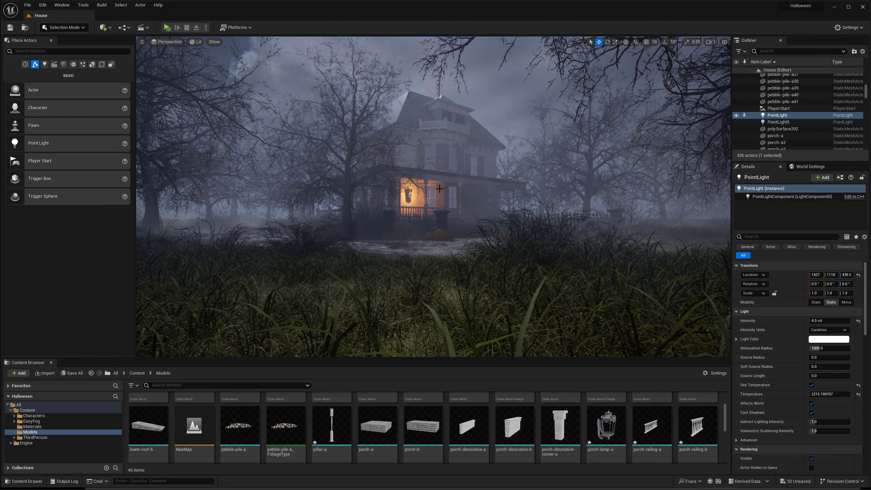
key(g)
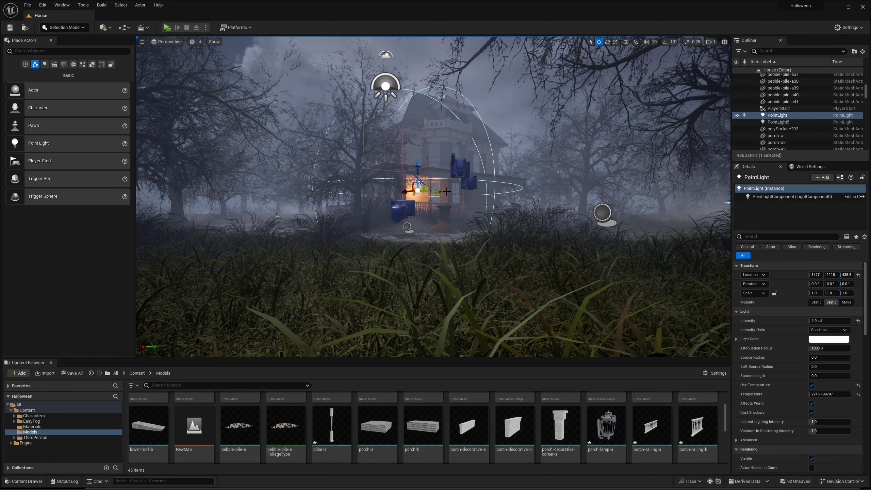
key(g)
key(g)
Set the lantern point light's mobility to Movable and reduce its Attenuation Radius to about 770.
key(f)
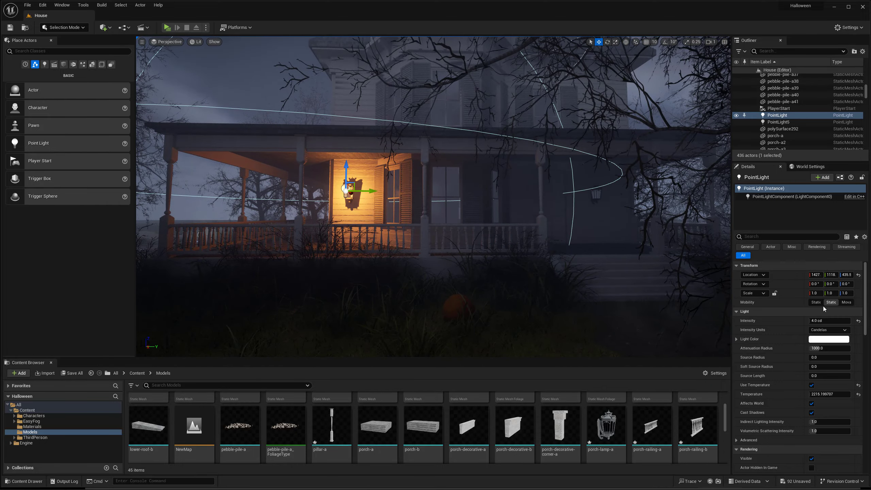
click(846, 302)
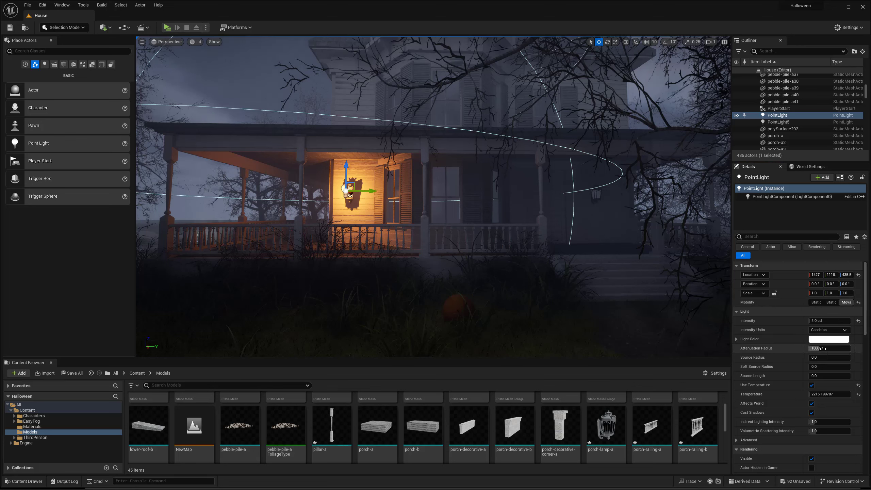
drag(823, 348, 809, 348)
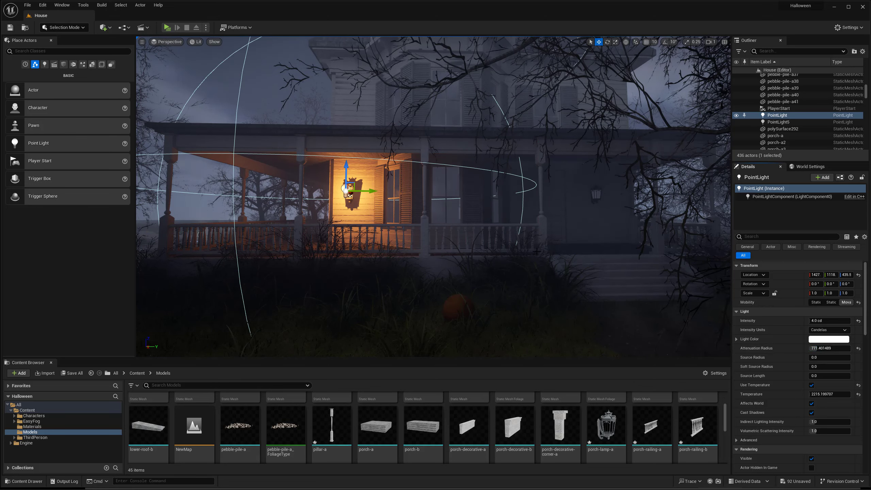
Duplicate the warm point light along the front porch and place the copy at the lamp beside the front door.
alt+drag(372, 188, 623, 197)
key(s)
right_drag(527, 234, 495, 232)
key(g)
key(w)
key(g)
Duplicate the point light again and position the copy at the side-porch lamp, at about X 2341, Y 922.
click(486, 185)
alt+drag(472, 191, 323, 204)
key(f)
drag(477, 219, 504, 225)
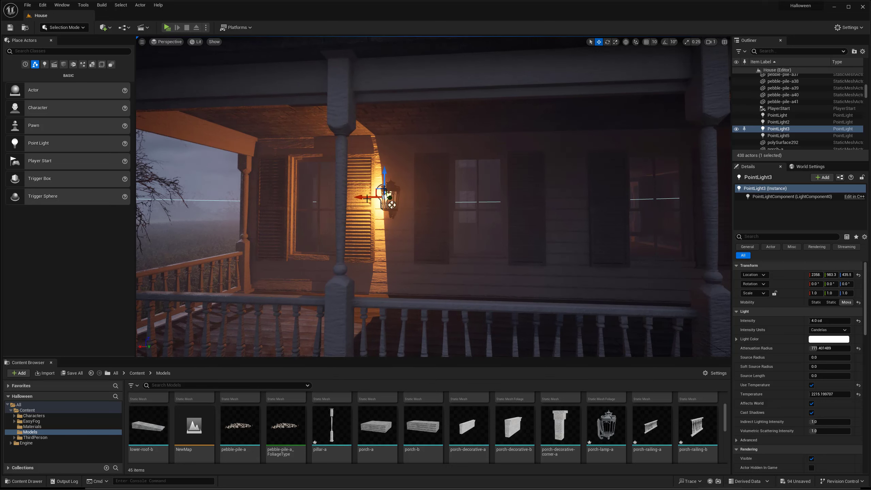
drag(368, 197, 393, 206)
key(g)
key(s)
right_drag(393, 205, 475, 198)
key(g)
key(w)
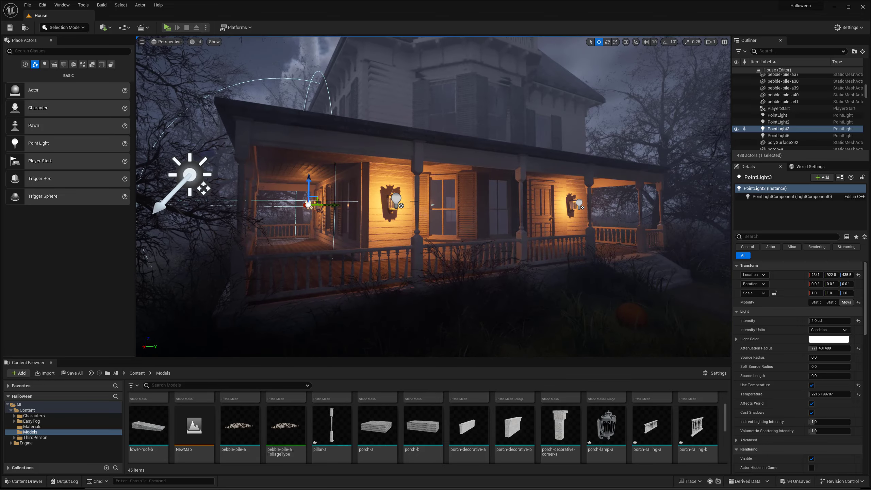
Duplicate the porch-lamp-a2 point light and place the copy inside an upper-floor room at about X 1999, Y 2383, Z 827.
click(397, 200)
alt+drag(396, 188, 548, 146)
key(s)
right_drag(548, 154, 466, 162)
key(w)
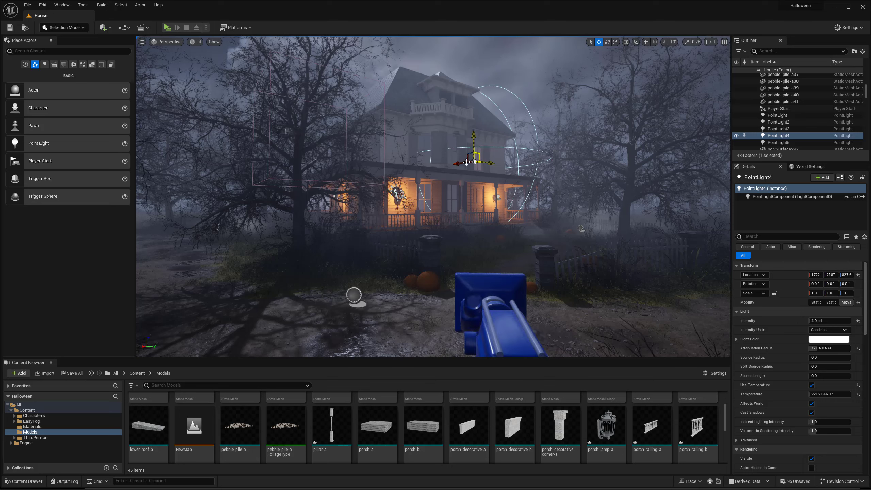
mouse_move(457, 162)
mouse_down()
mouse_move(494, 165)
mouse_move(458, 166)
mouse_up()
key(g)
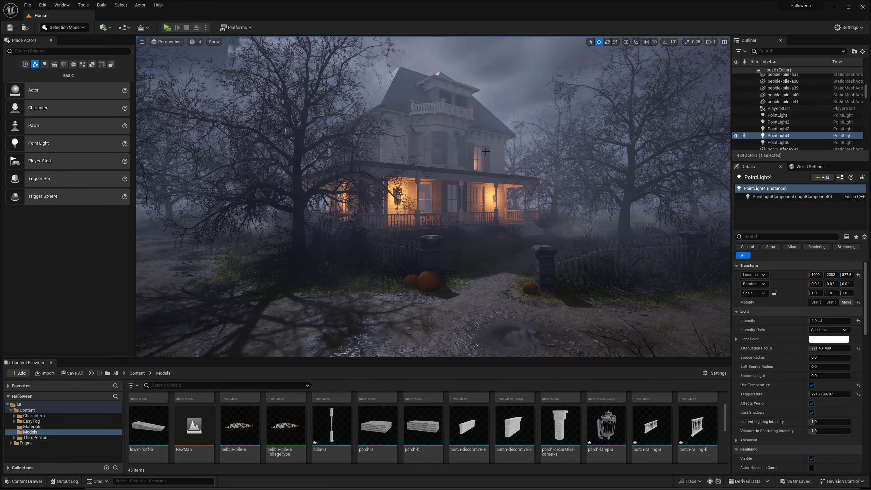
Lower the upper-floor point light to about Y 2312, Z 781 and compare the window glow from a distance.
key(s)
right_drag(484, 153, 464, 163)
key(w)
key(g)
drag(465, 162, 478, 189)
key(g)
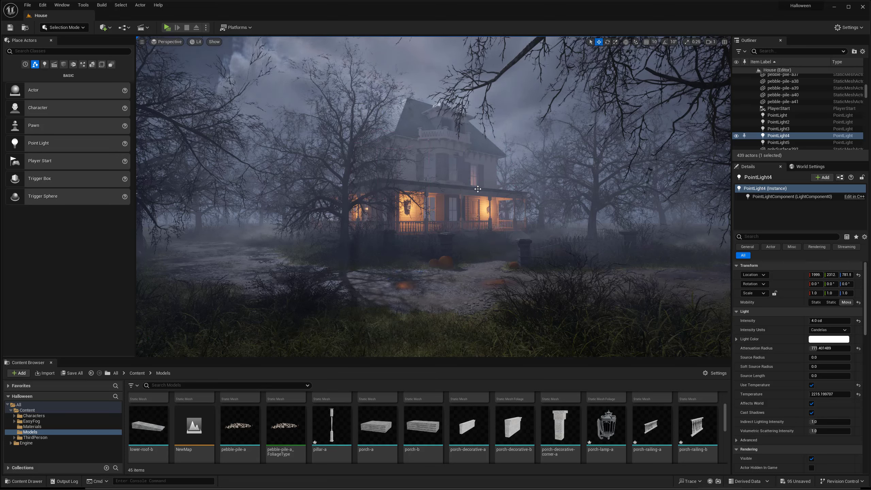
key(g)
key(g)
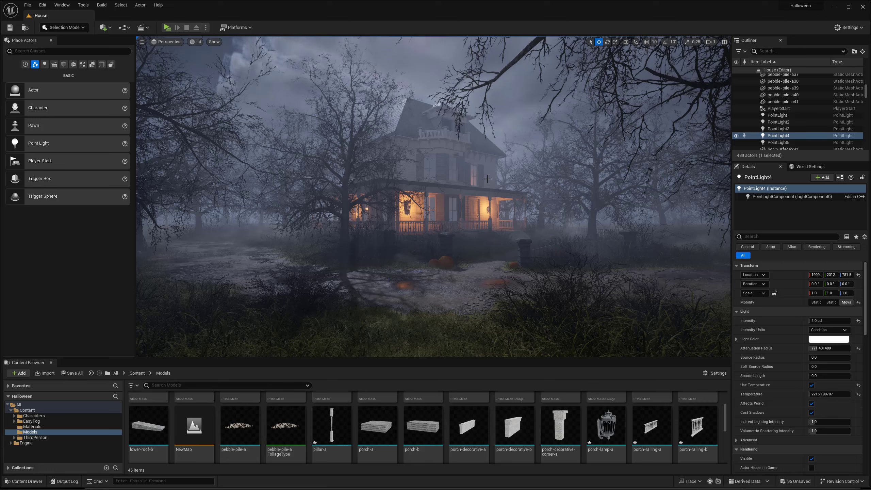
Duplicate the upper-floor point light into the ground floor, placing the copy at about X 2462, Y 2390, Z 307.
key(g)
alt+drag(462, 165, 435, 221)
key(g)
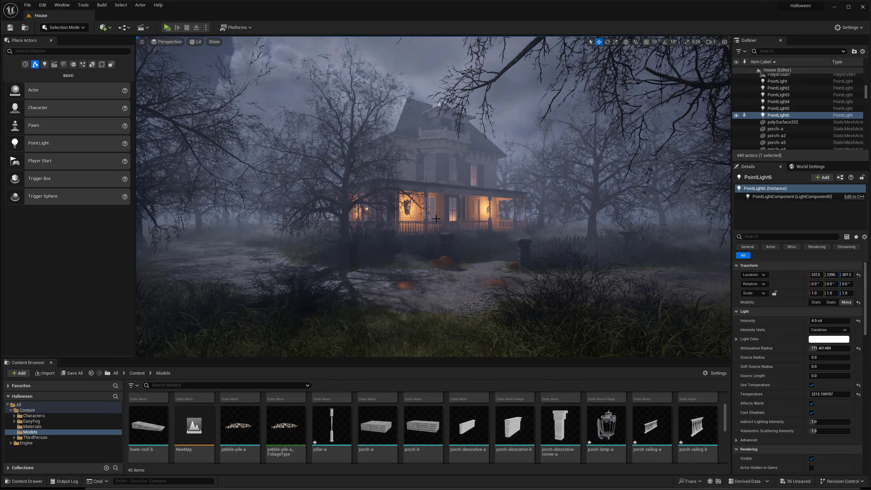
key(g)
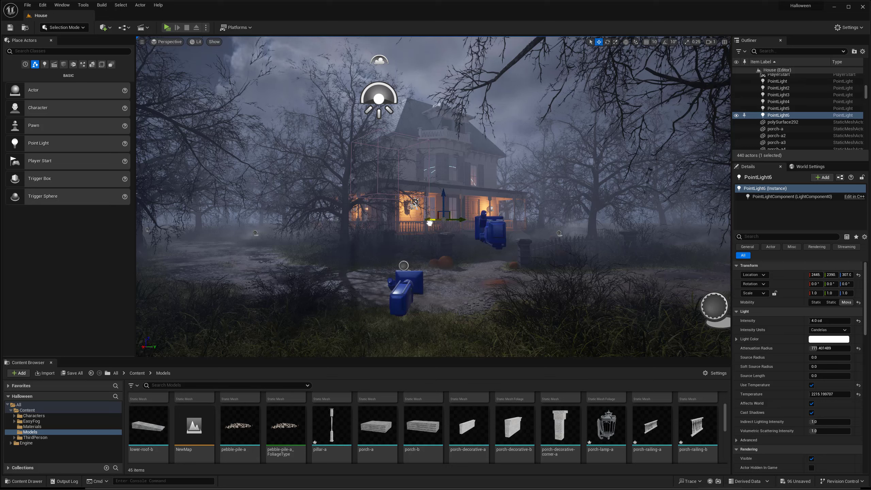
key(g)
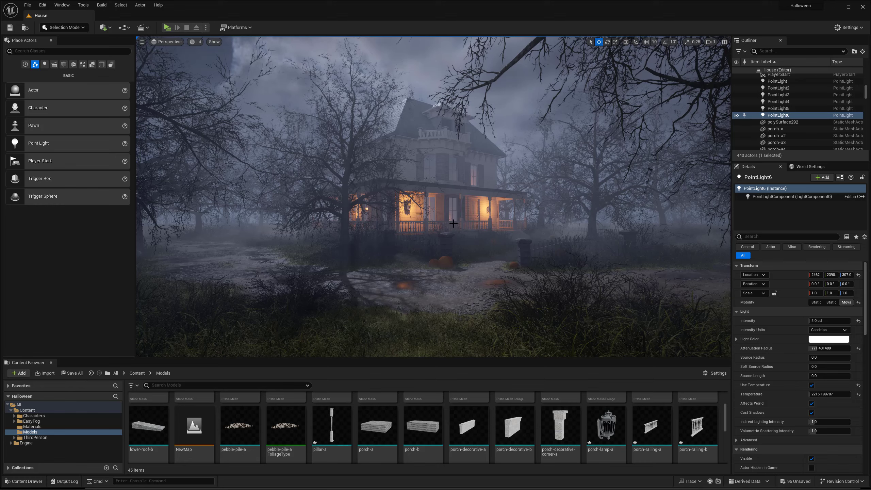
key(g)
key(g)
Examine the lit haunted house from several distances between the surrounding trees.
key(s)
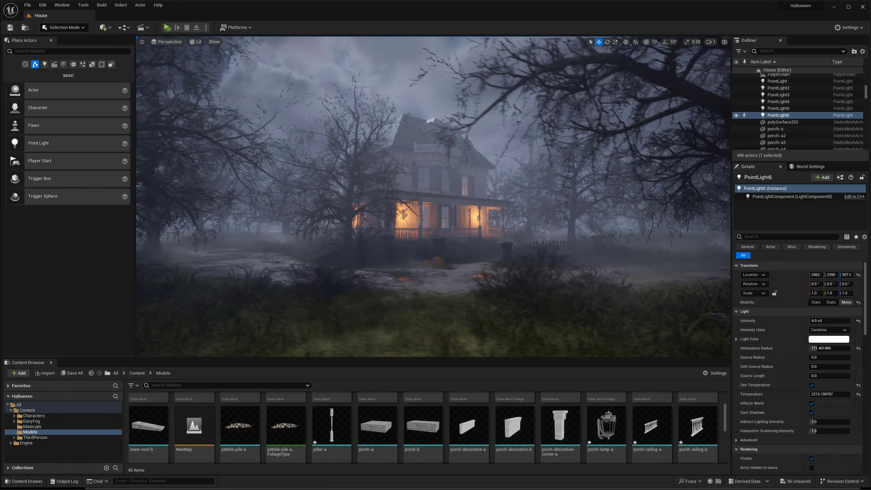
key(w)
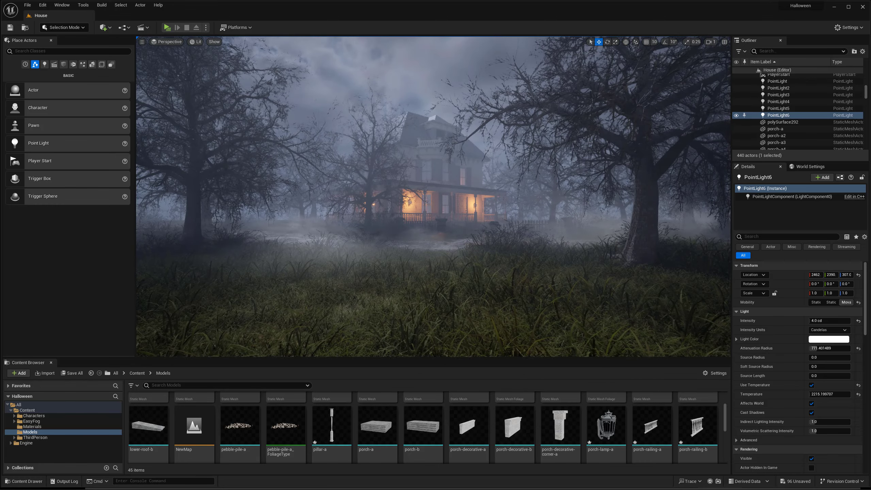
key(a)
key(w)
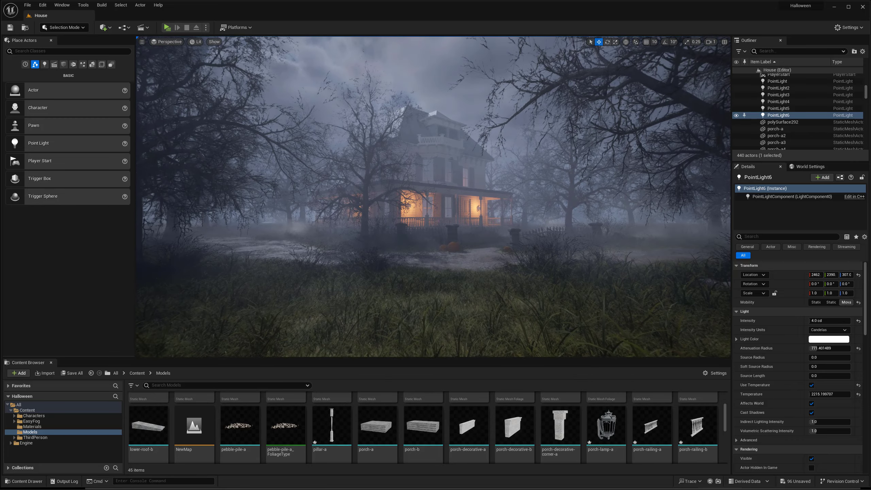
key(s)
right_drag(455, 216, 455, 227)
key(w)
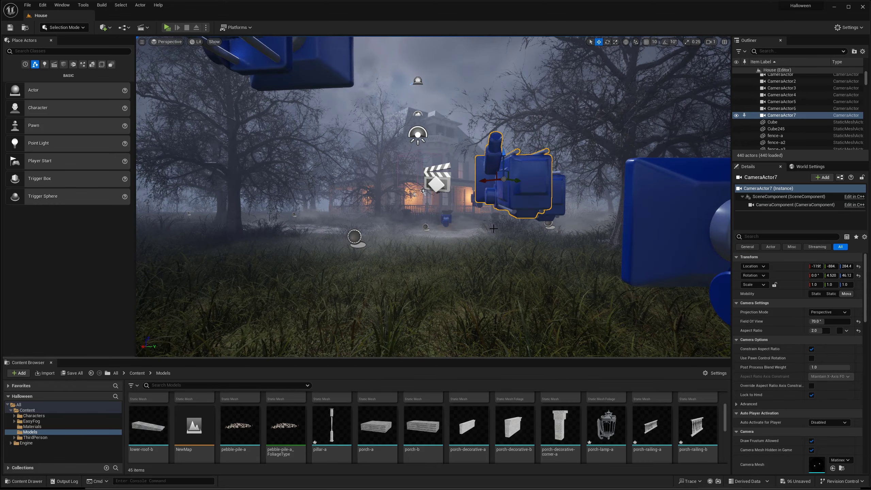
Pilot CameraActor5 to check its framing of the lit house, and stop piloting it.
right_drag(493, 228, 471, 240)
click(323, 199)
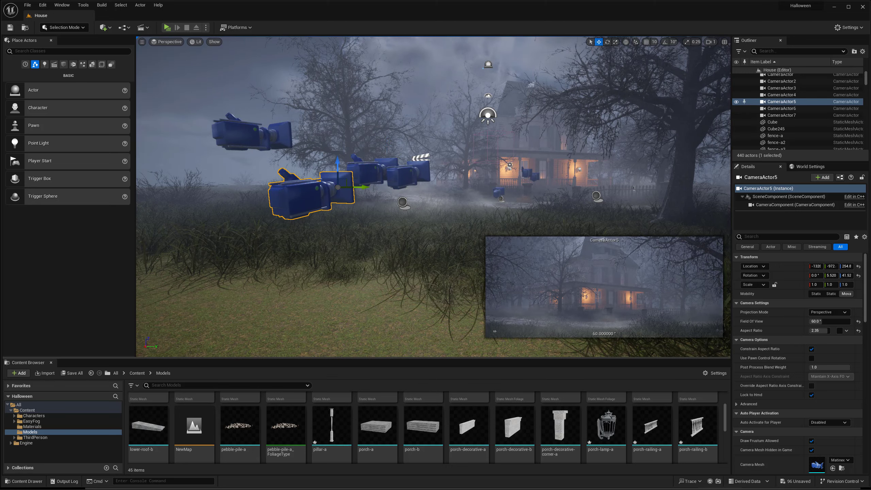
right_click(320, 203)
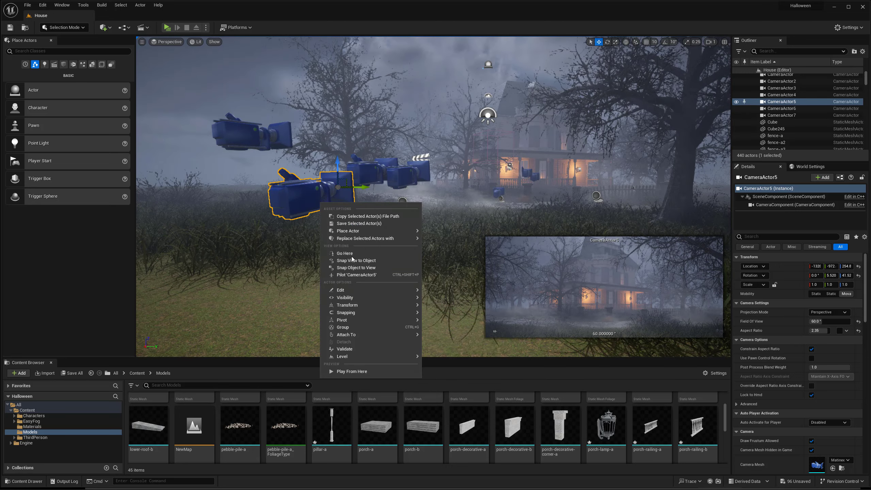
click(353, 275)
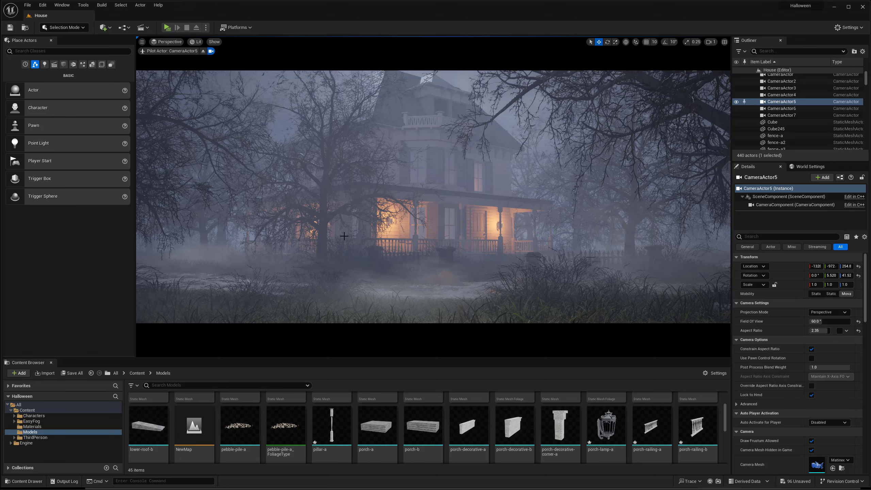
click(203, 50)
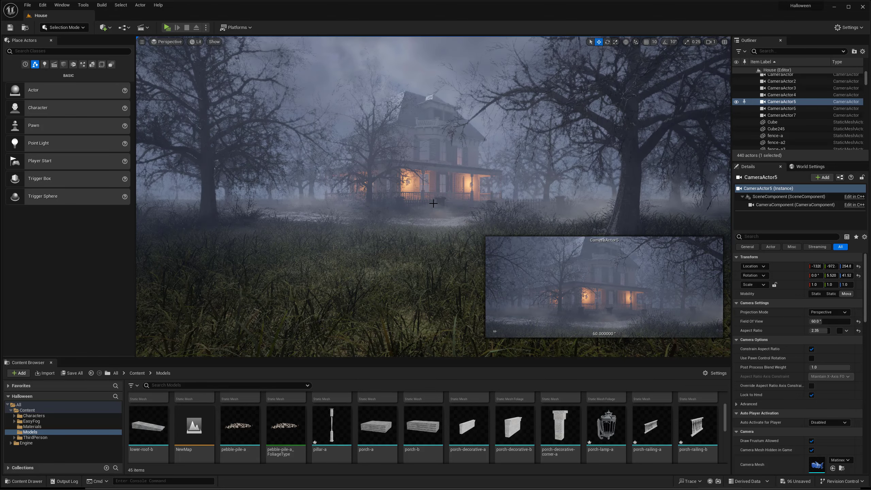
Preview the CameraActor6 shot, pilot CameraActor7 to compare its framing, and return to a free view without editor icons.
right_drag(359, 179, 359, 179)
key(g)
click(355, 179)
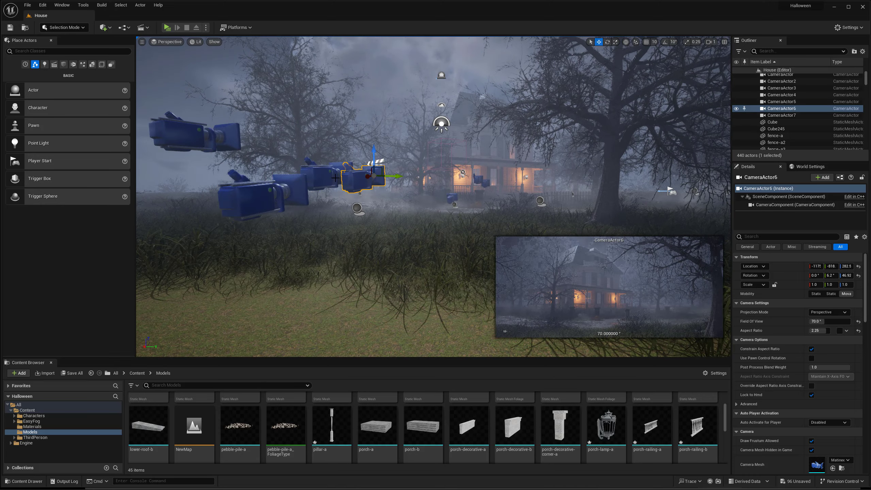
click(328, 175)
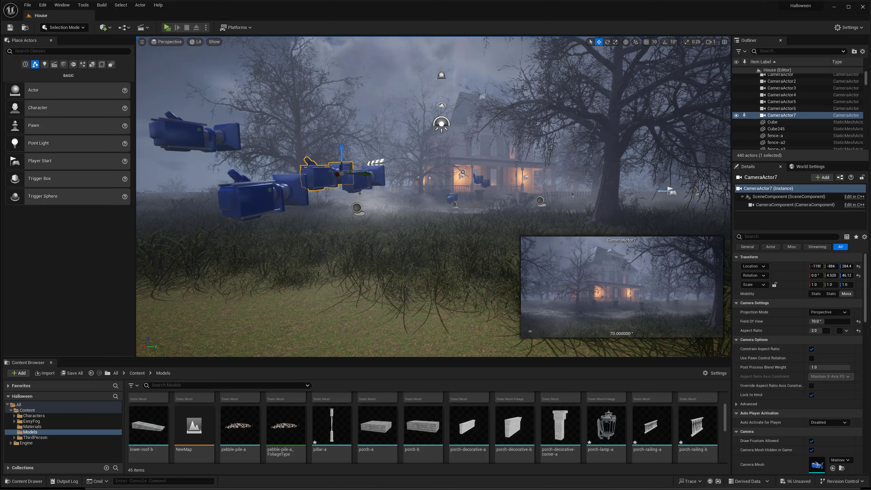
right_click(328, 176)
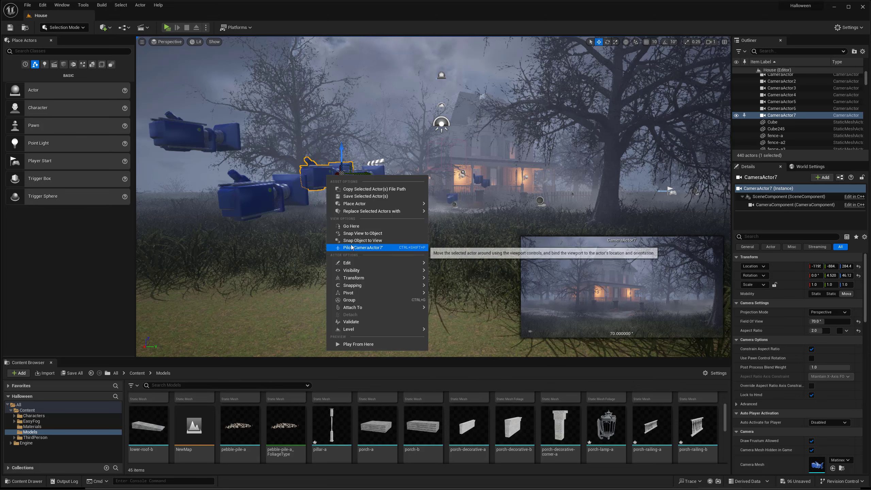
click(363, 247)
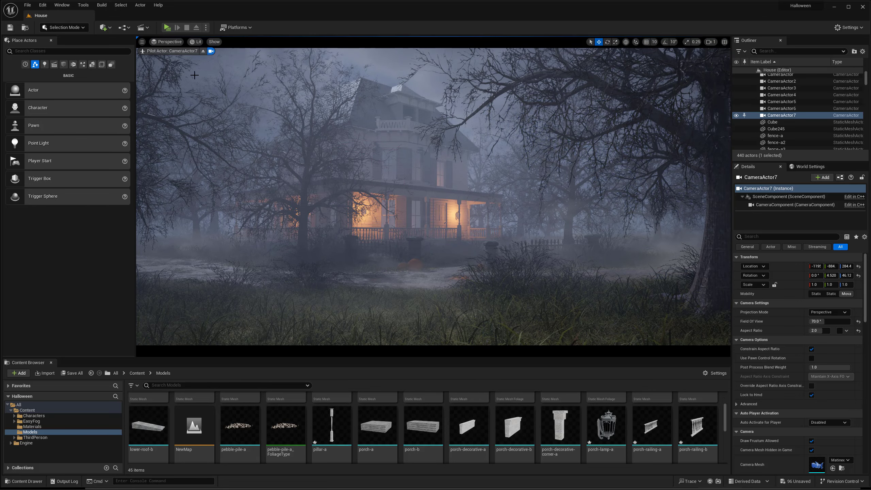
click(204, 53)
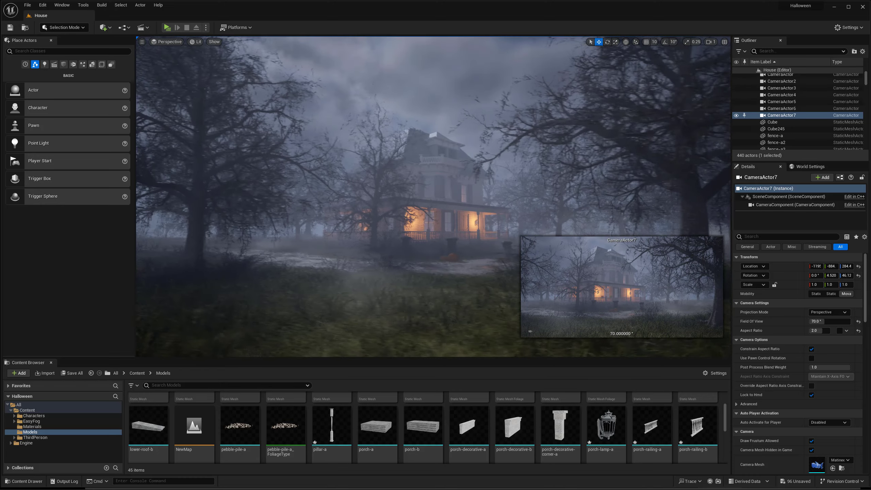
click(413, 285)
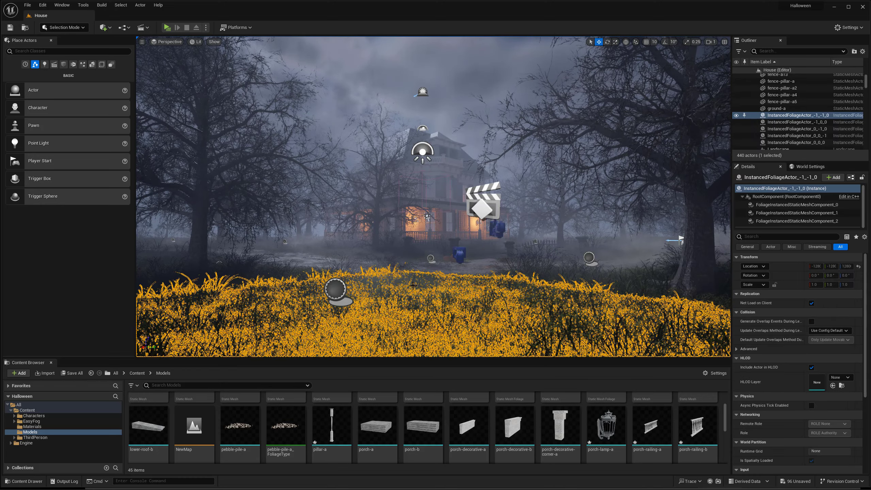
key(g)
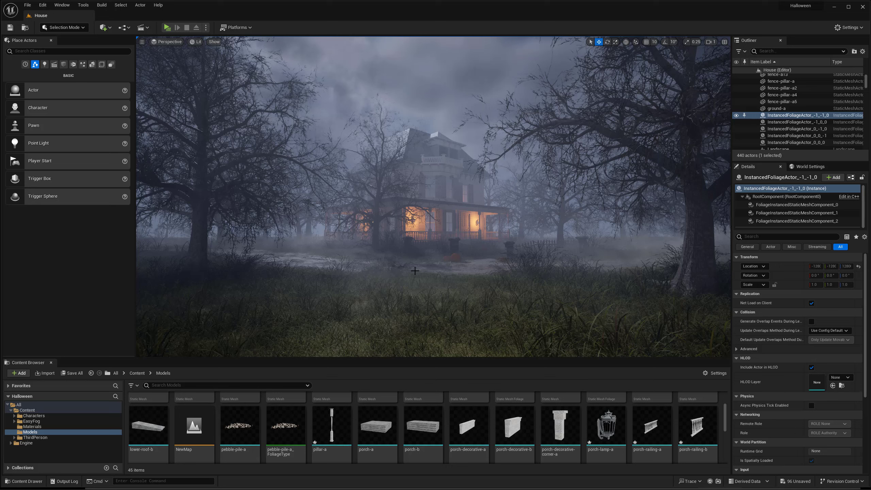